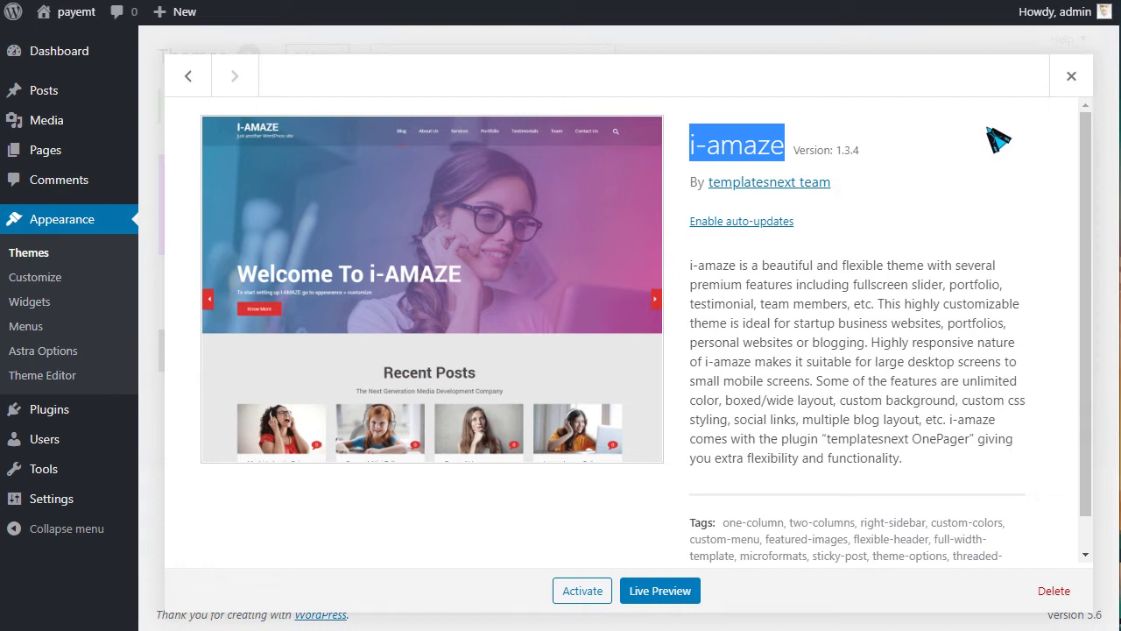
Copy the theme name i-amaze from its details and search for it among the themes available to add
right_click(720, 156)
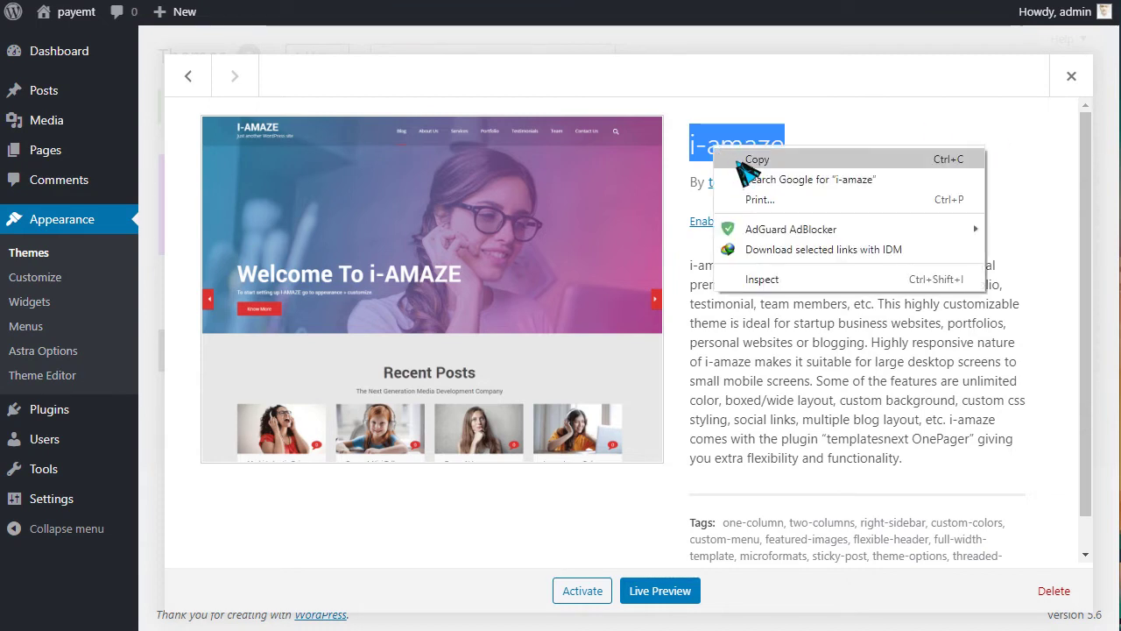
left_click(745, 156)
left_click(1070, 75)
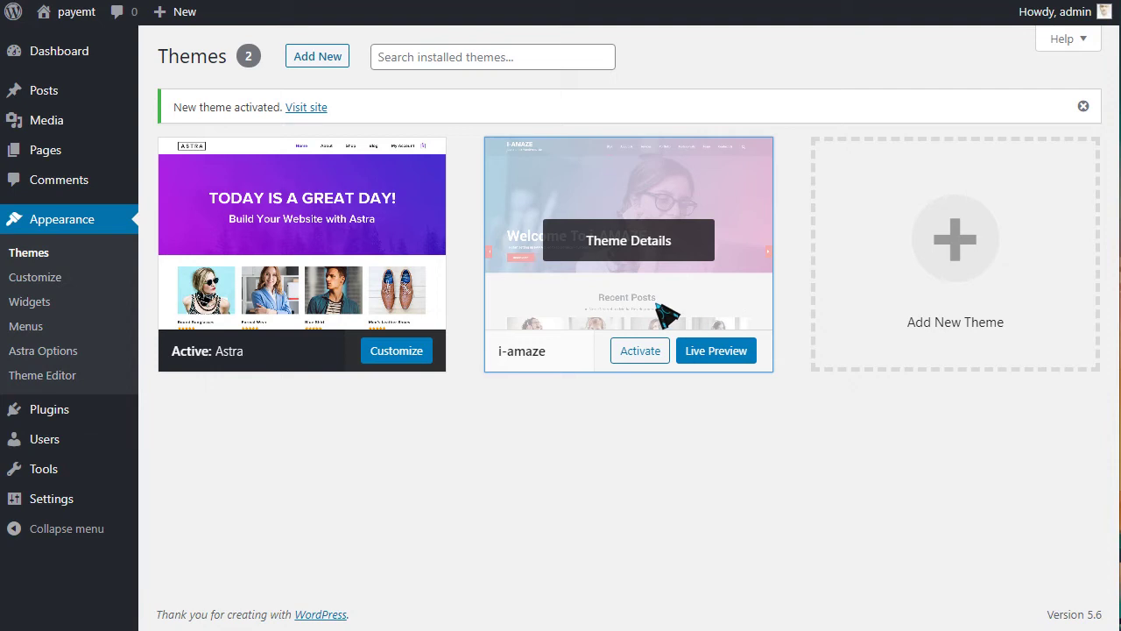
left_click(309, 63)
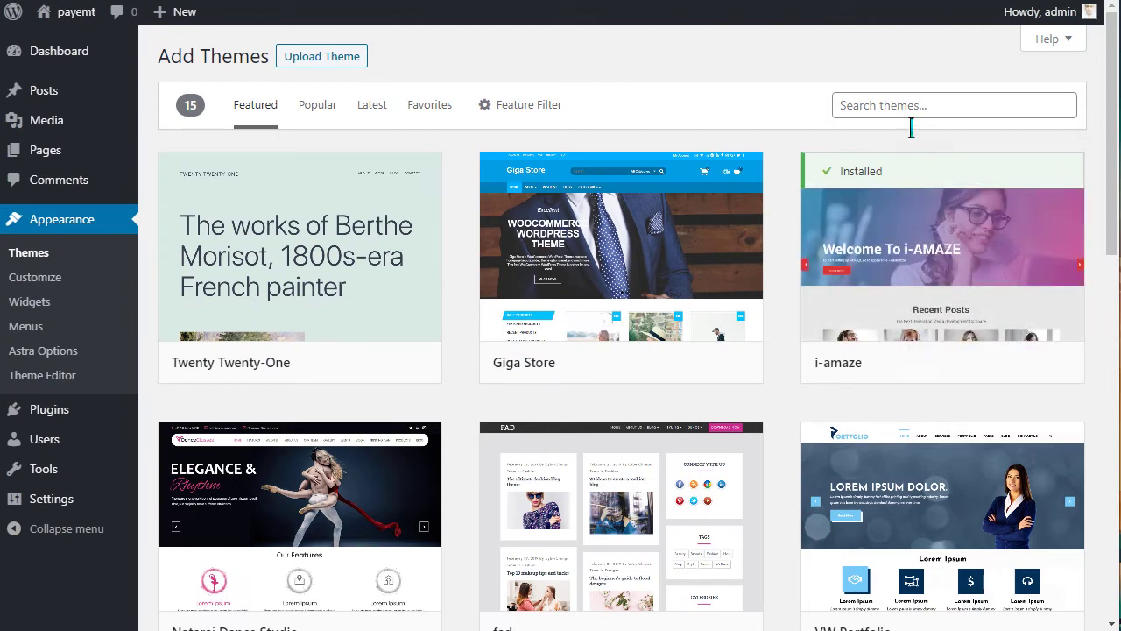
right_click(891, 107)
left_click(935, 243)
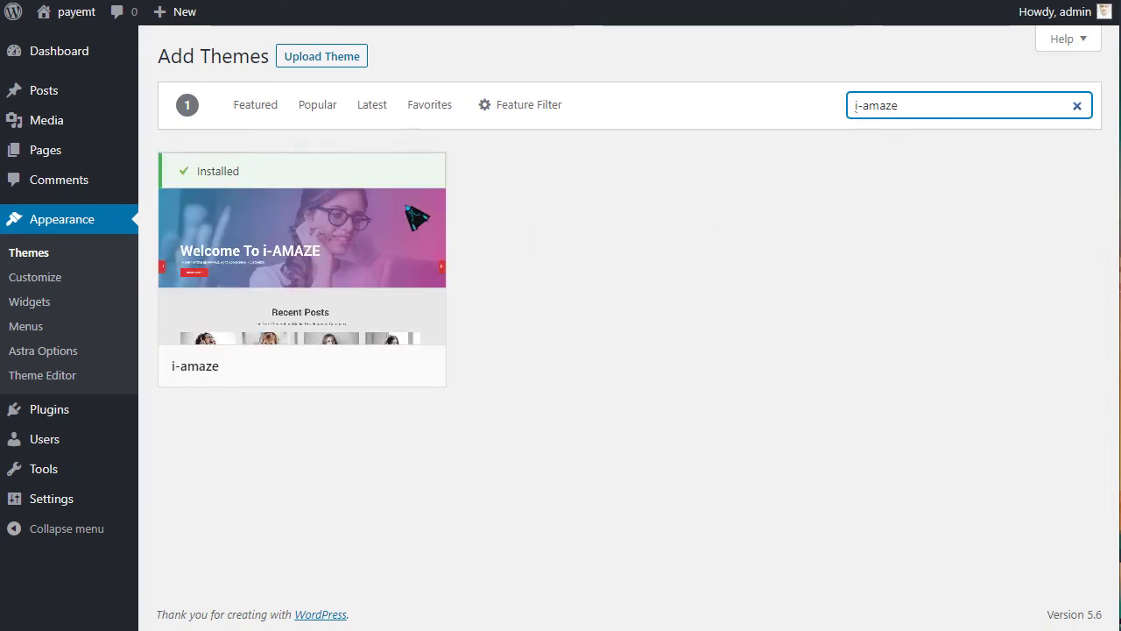
Activate the i-amaze theme from the search results and look over its welcome page
mouse_move(429, 266)
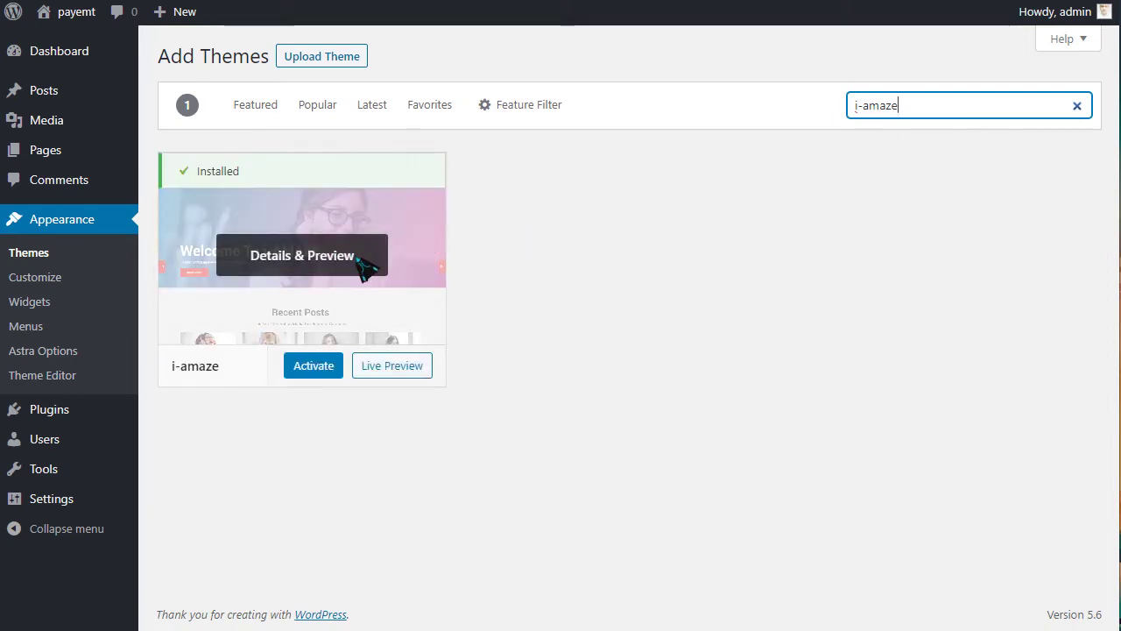
left_click(313, 367)
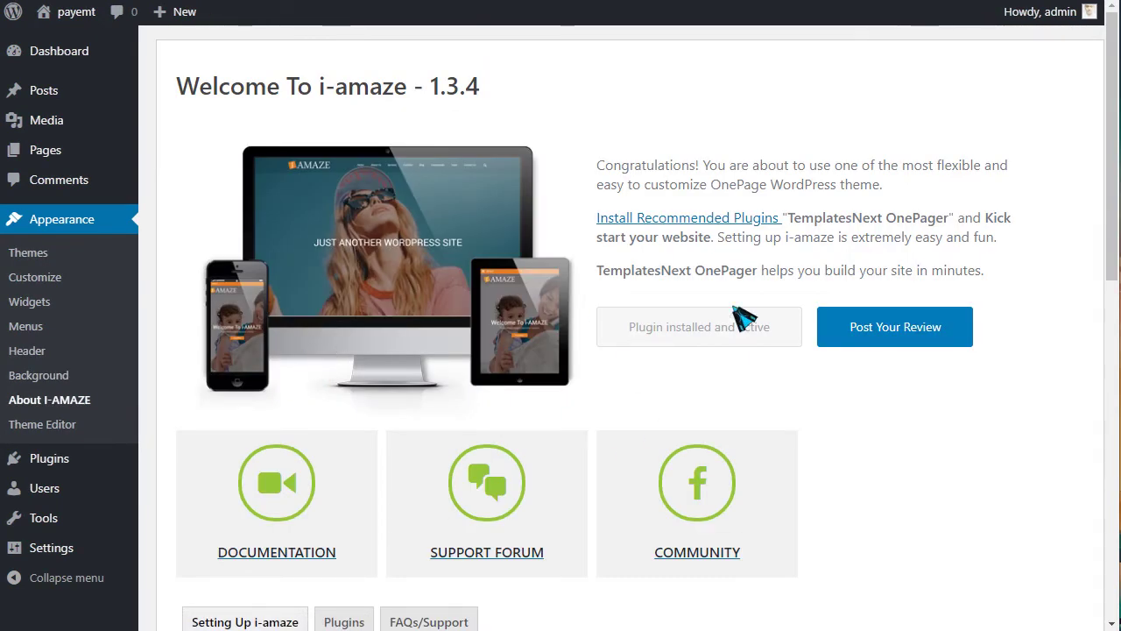
scroll(776, 476, "down", 2)
scroll(776, 475, "up", 2)
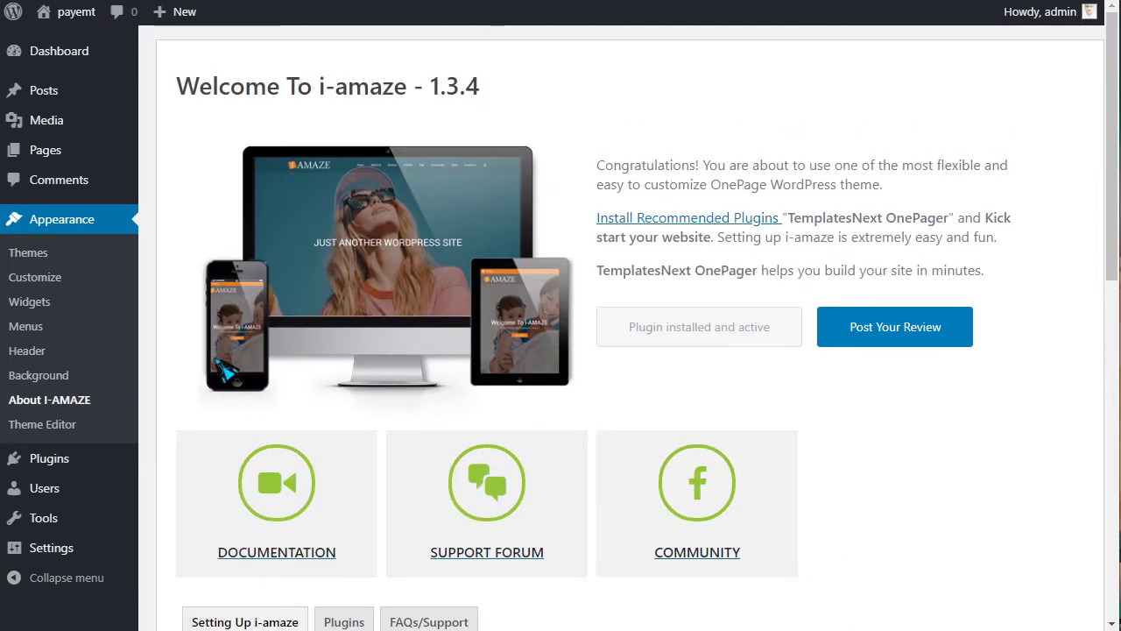
Check the TemplatesNext OnePager entry among the installed plugins and return to the dashboard home
left_click(62, 462)
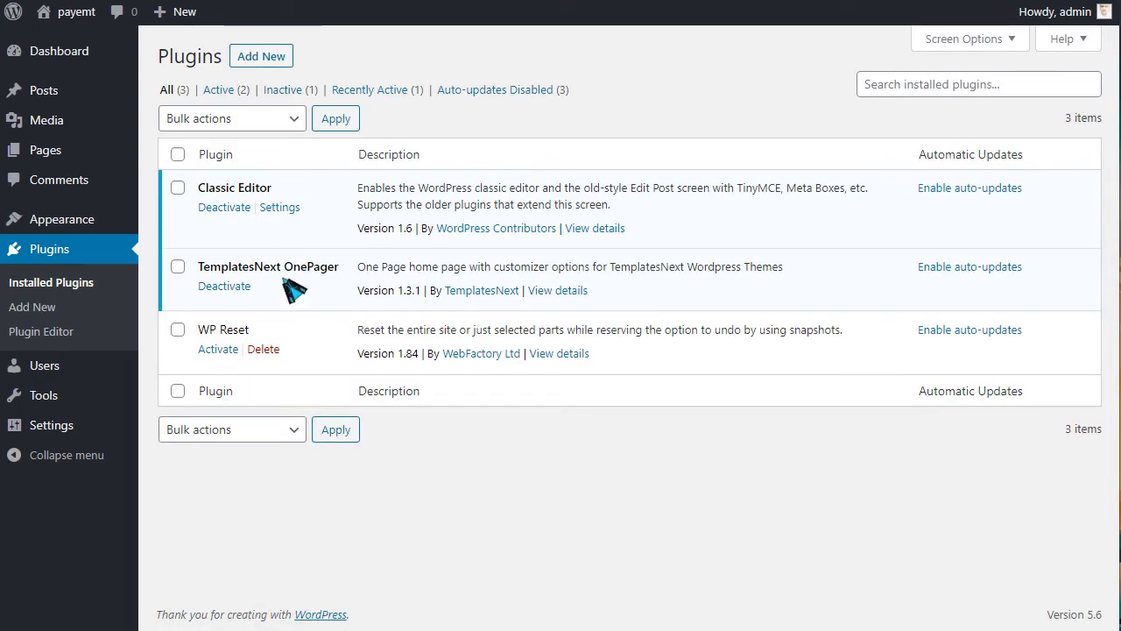
left_click_drag(199, 274, 342, 278)
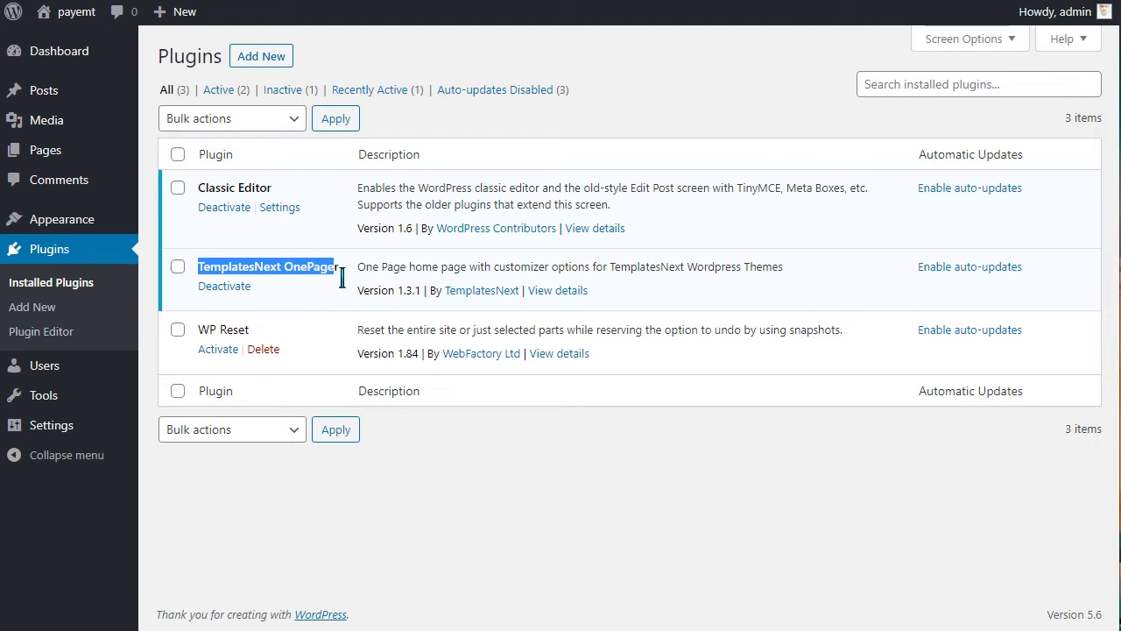
mouse_move(83, 231)
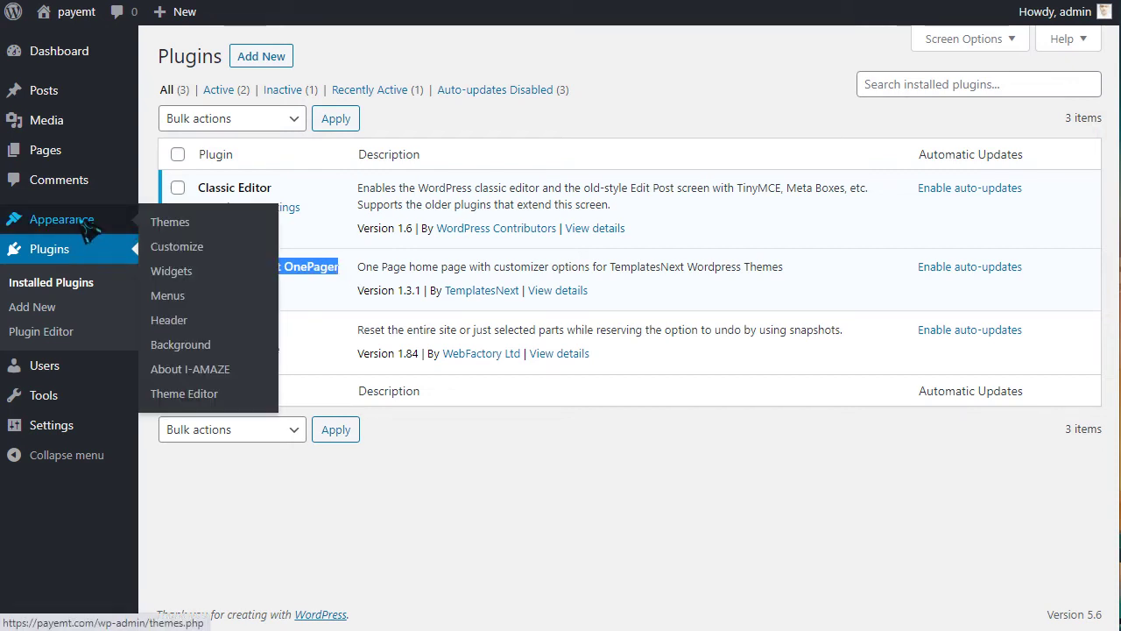
mouse_move(75, 50)
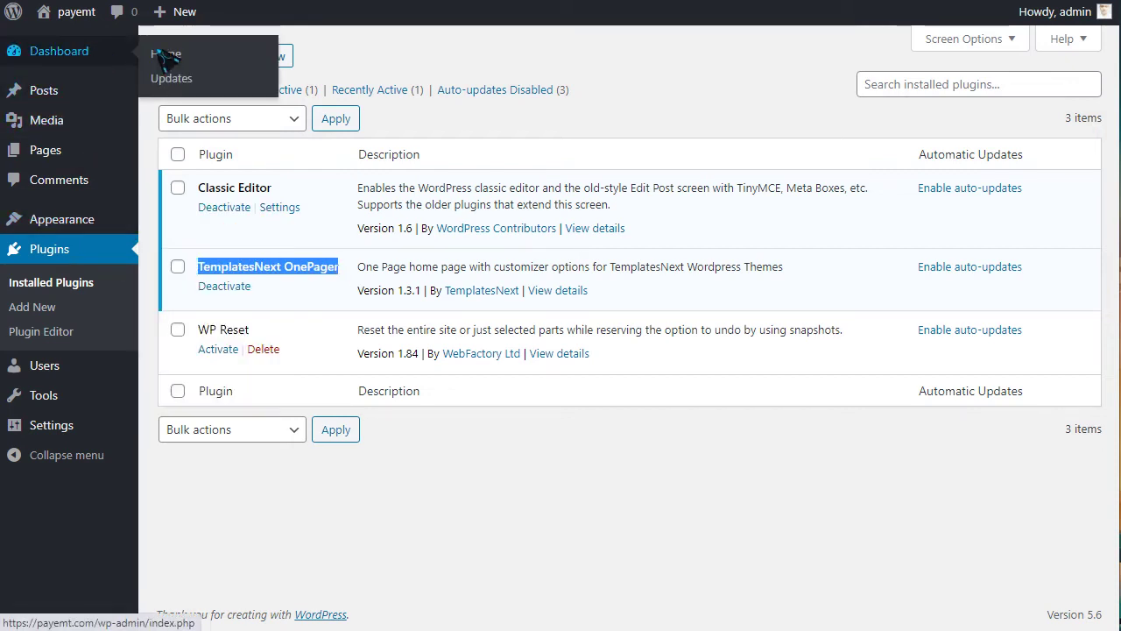
left_click(173, 59)
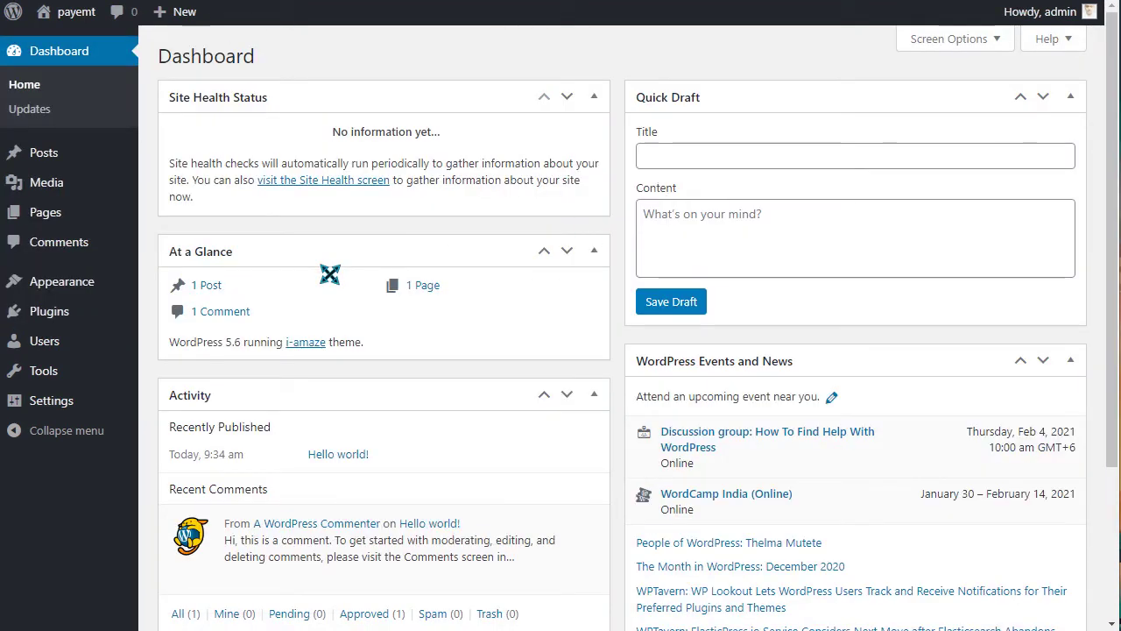
Open the About I-AMAZE page and read the theme's setup instructions for plugins, customizing and sections
mouse_move(76, 283)
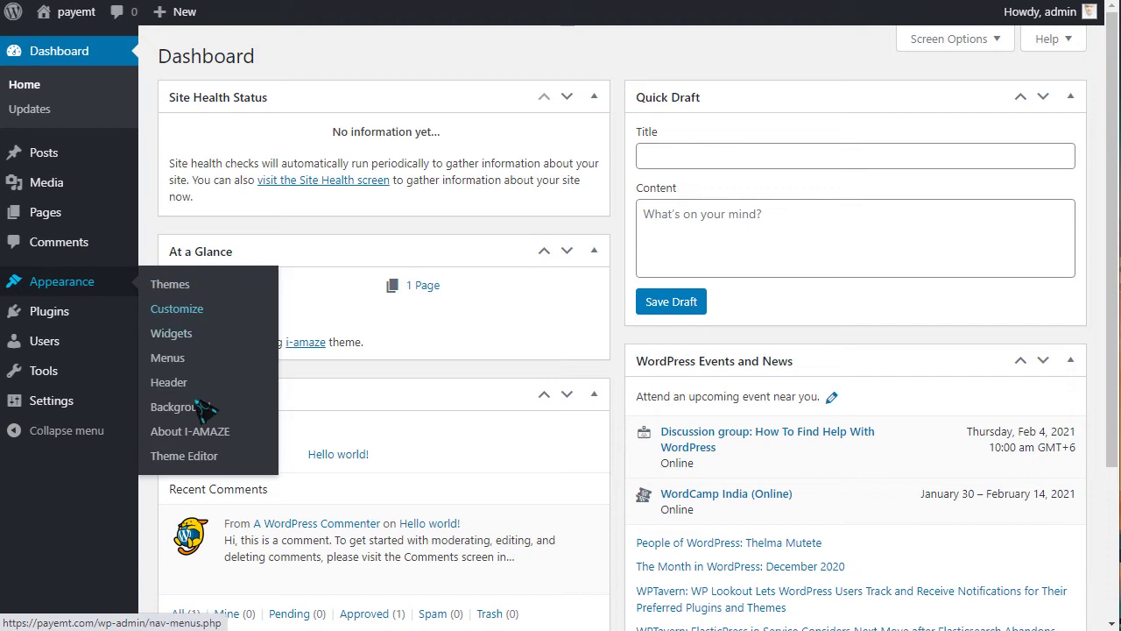
left_click(207, 438)
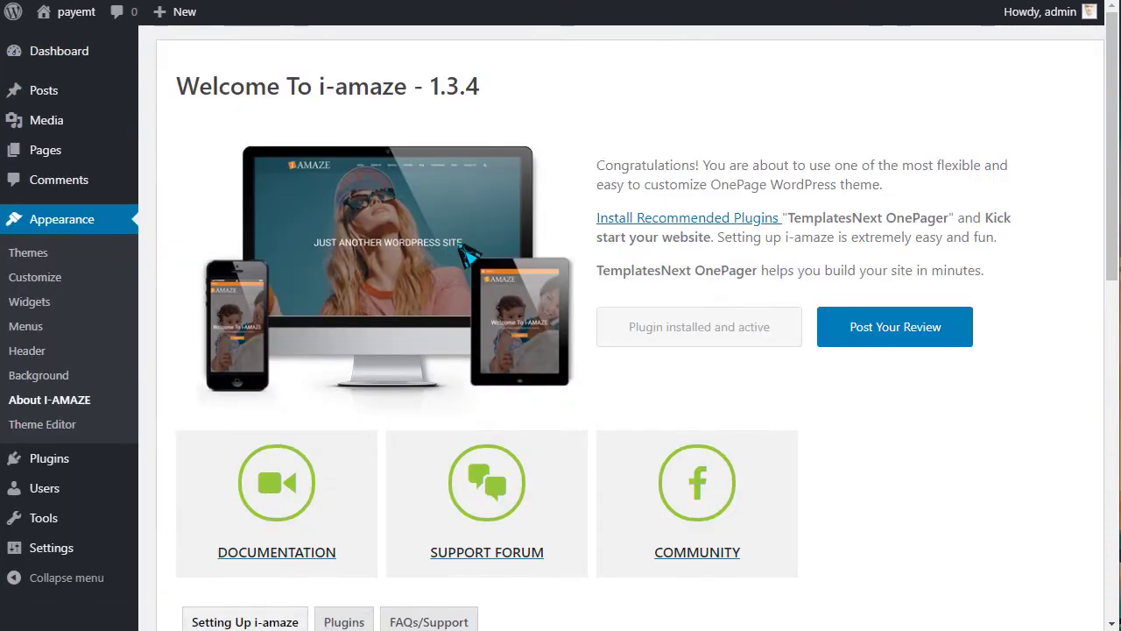
scroll(701, 298, "down", 1)
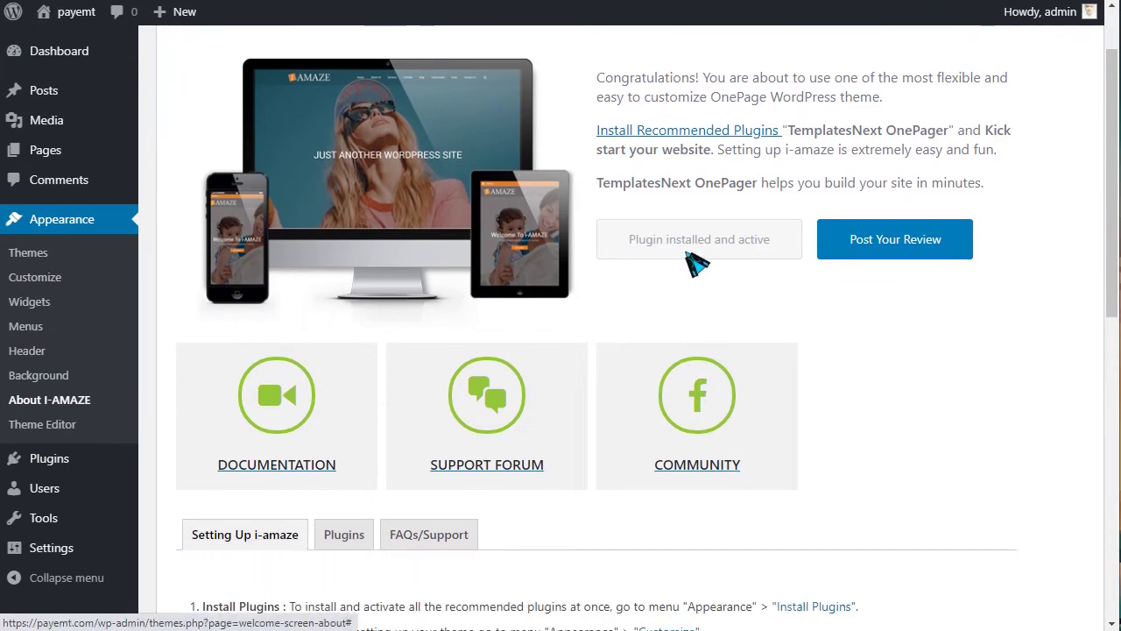
scroll(727, 262, "down", 2)
scroll(254, 346, "down", 1)
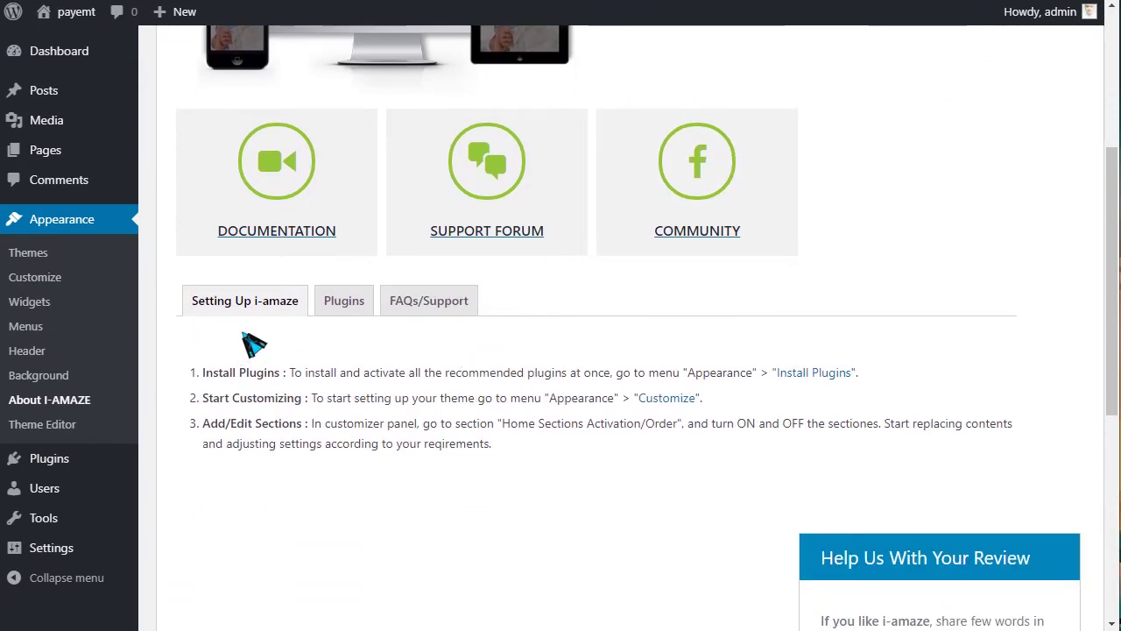
scroll(420, 411, "down", 1)
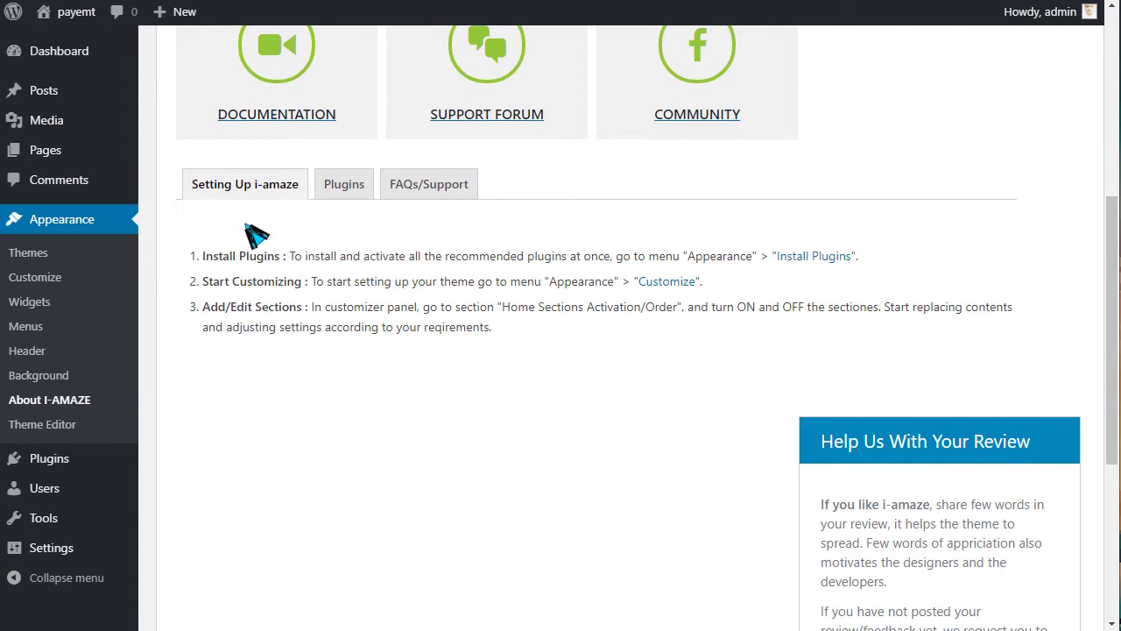
left_click_drag(201, 256, 587, 348)
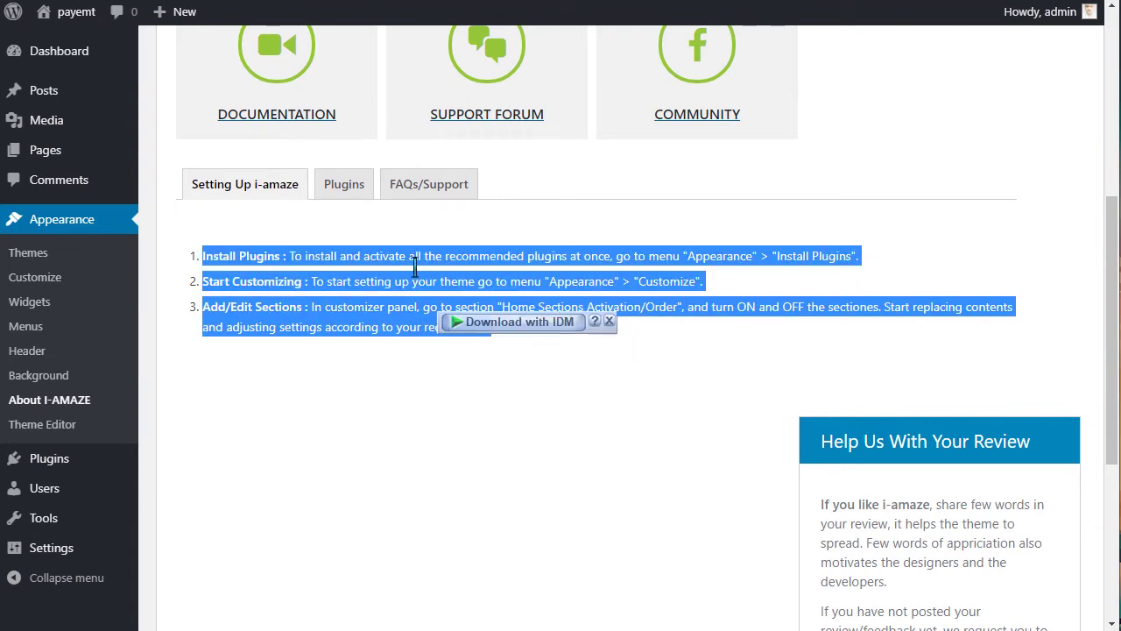
Review the theme's recommended plugins and install Breadcrumb NavXT and One Click Demo Import
left_click(350, 188)
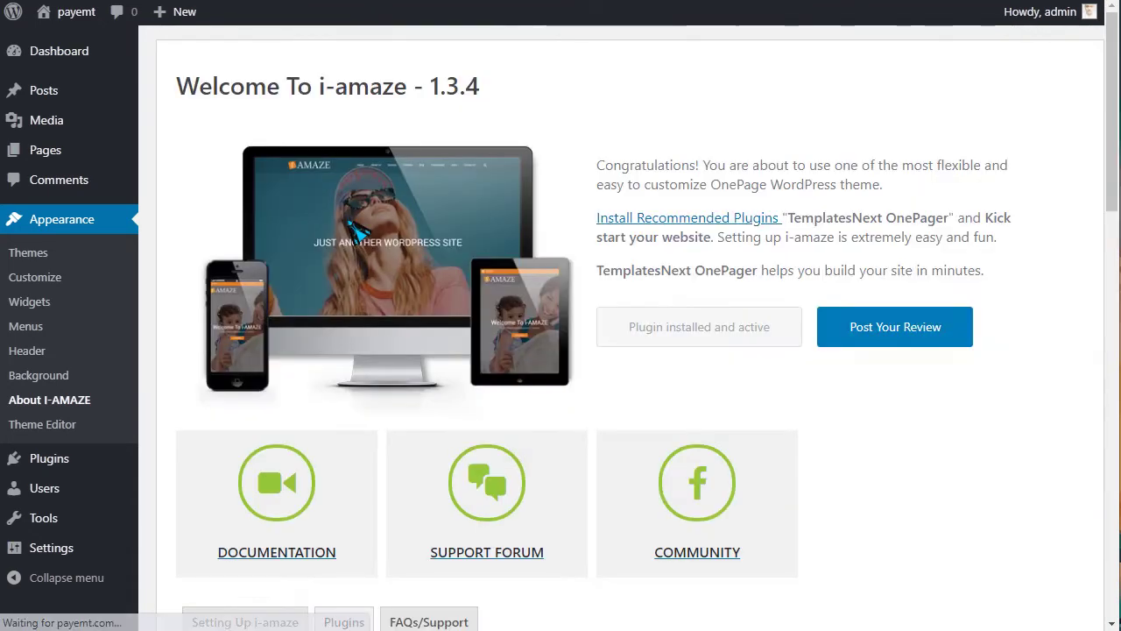
scroll(880, 215, "down", 4)
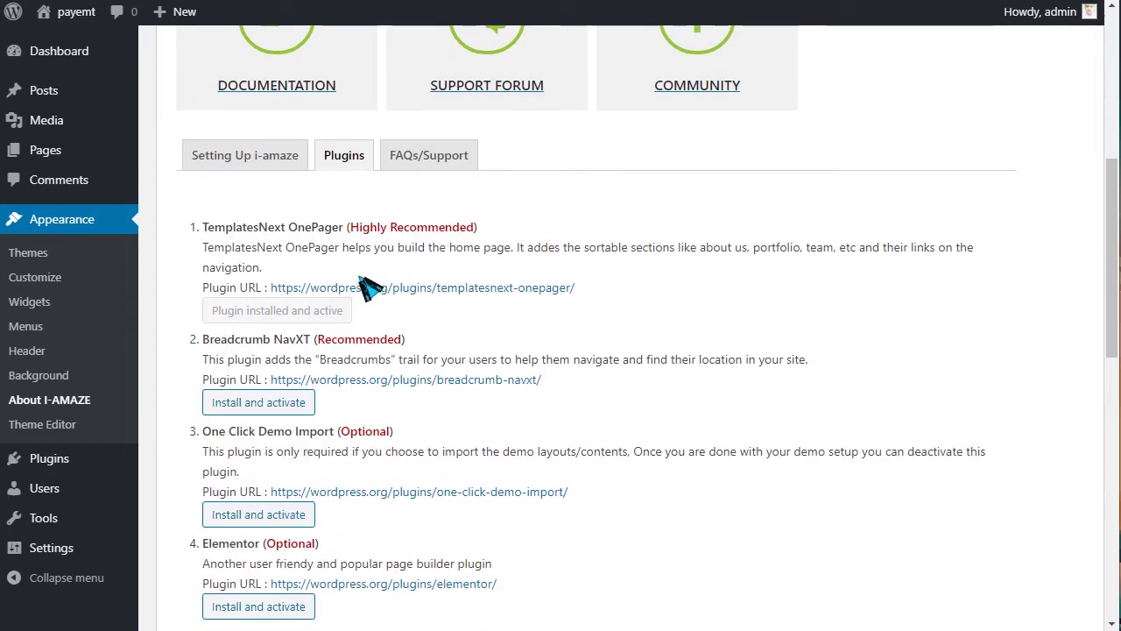
scroll(300, 273, "down", 1)
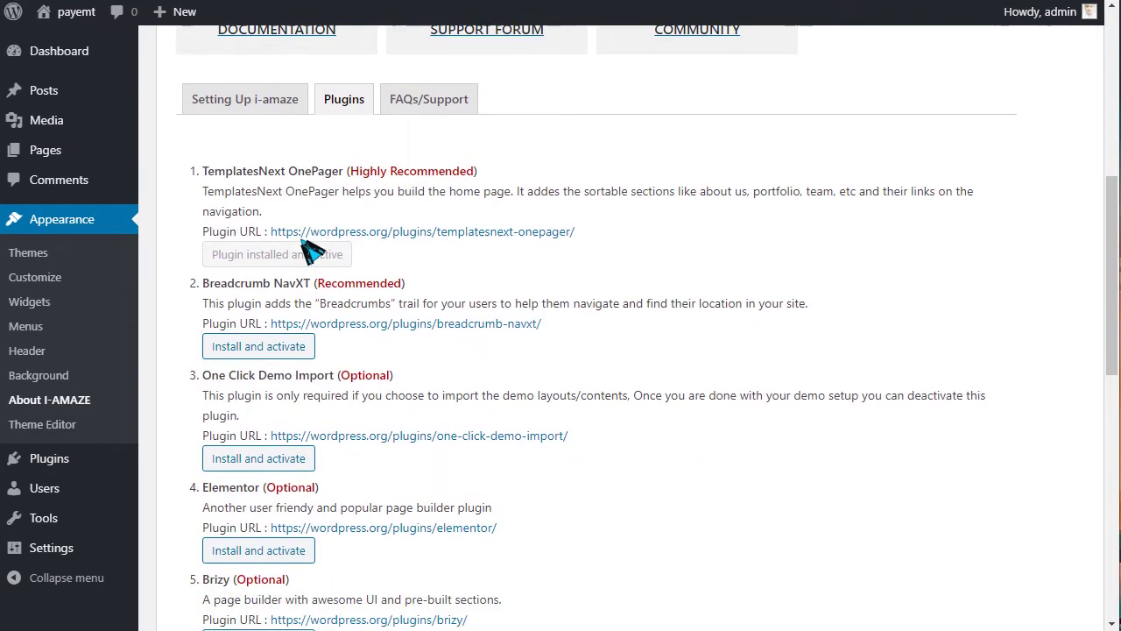
left_click_drag(275, 188, 295, 195)
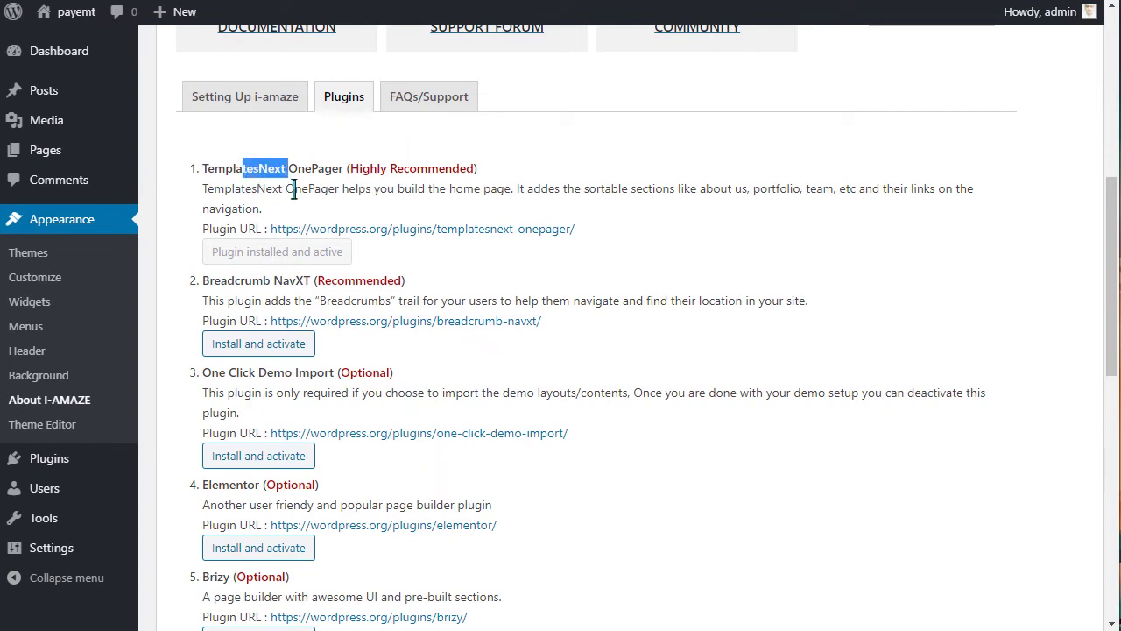
scroll(295, 194, "down", 2)
scroll(246, 192, "down", 1)
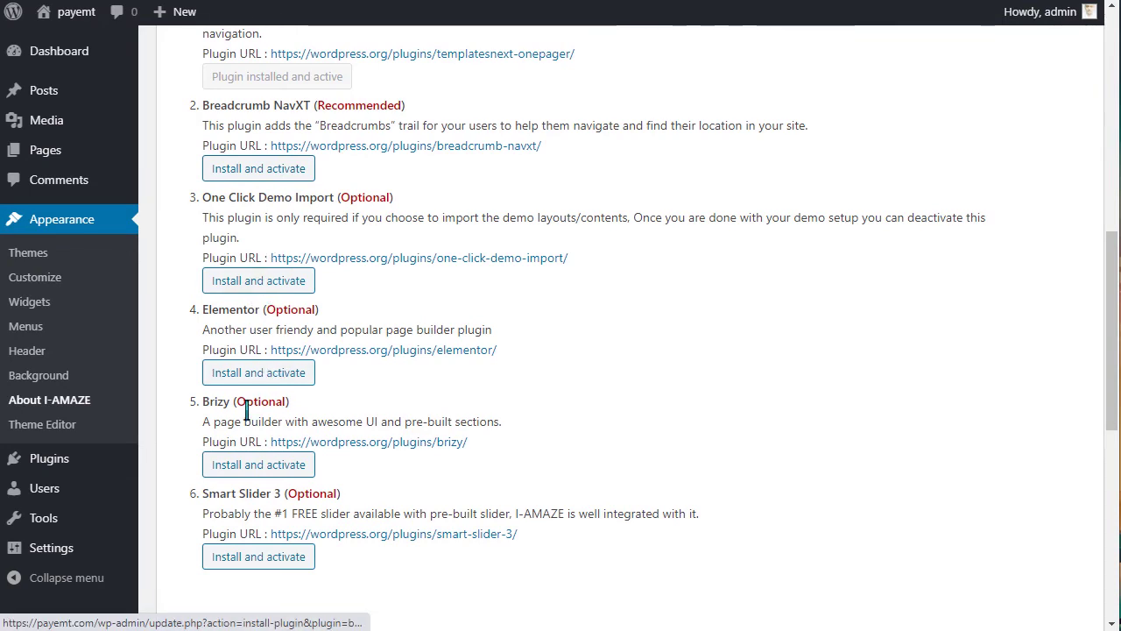
scroll(271, 412, "up", 2)
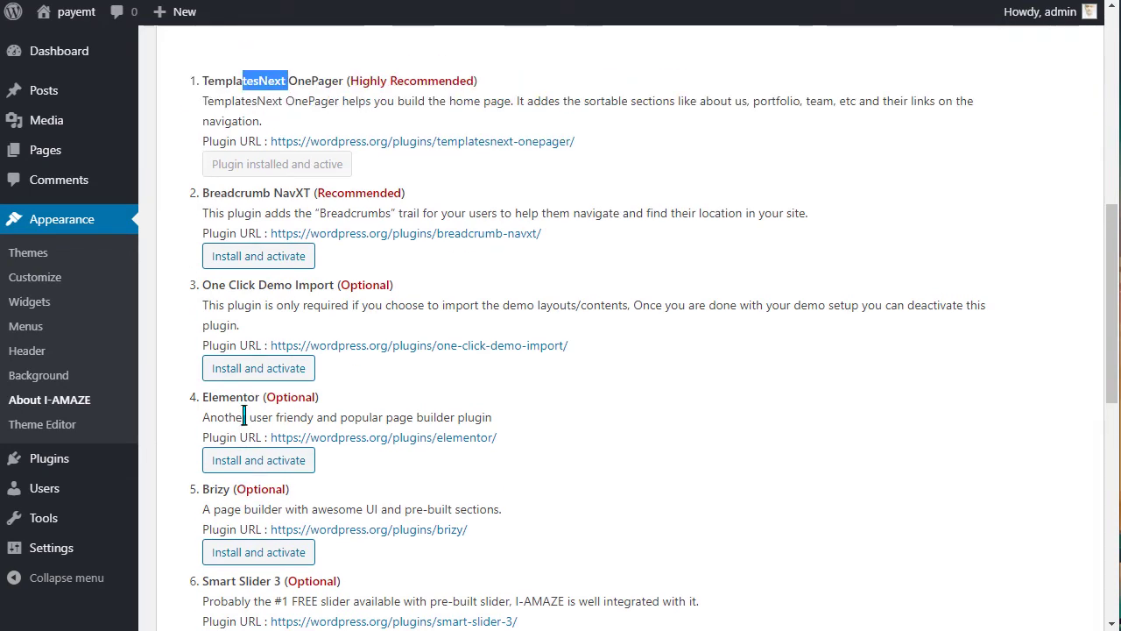
left_click(250, 258)
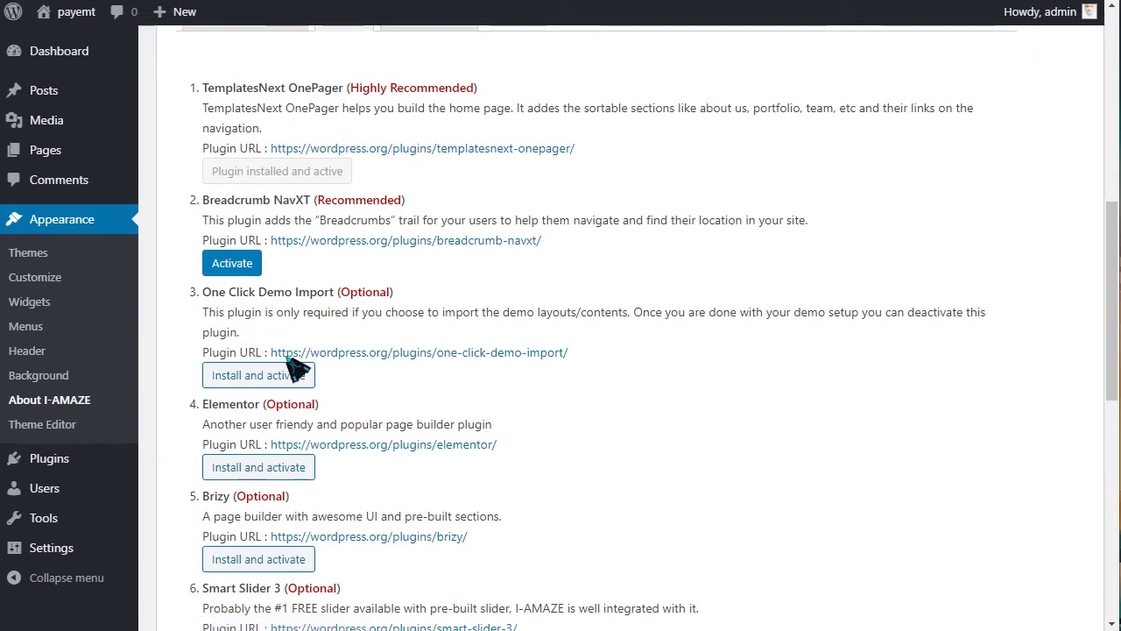
scroll(280, 355, "down", 1)
left_click(247, 293)
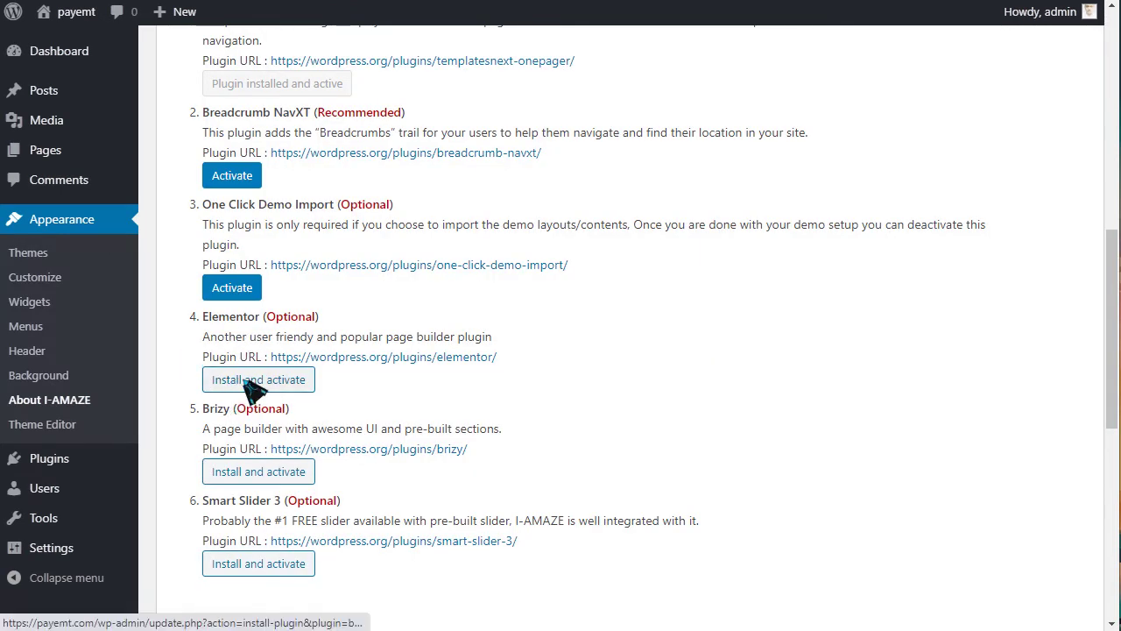
Install the optional page builder plugins Elementor and Brizy from the theme's plugin list
left_click(254, 382)
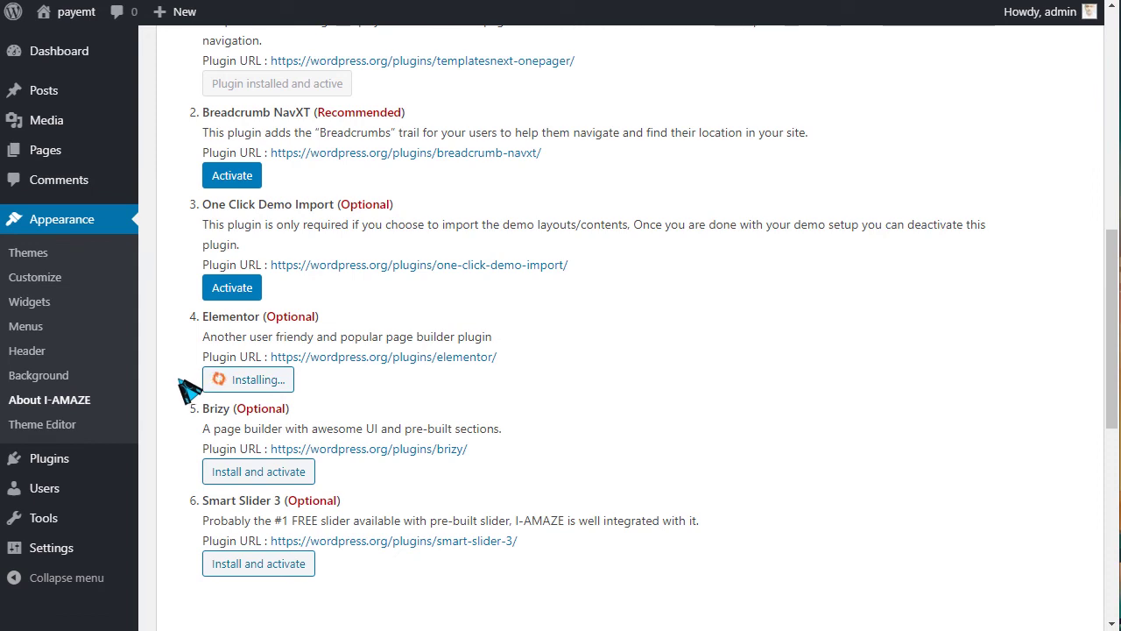
double_click(259, 430)
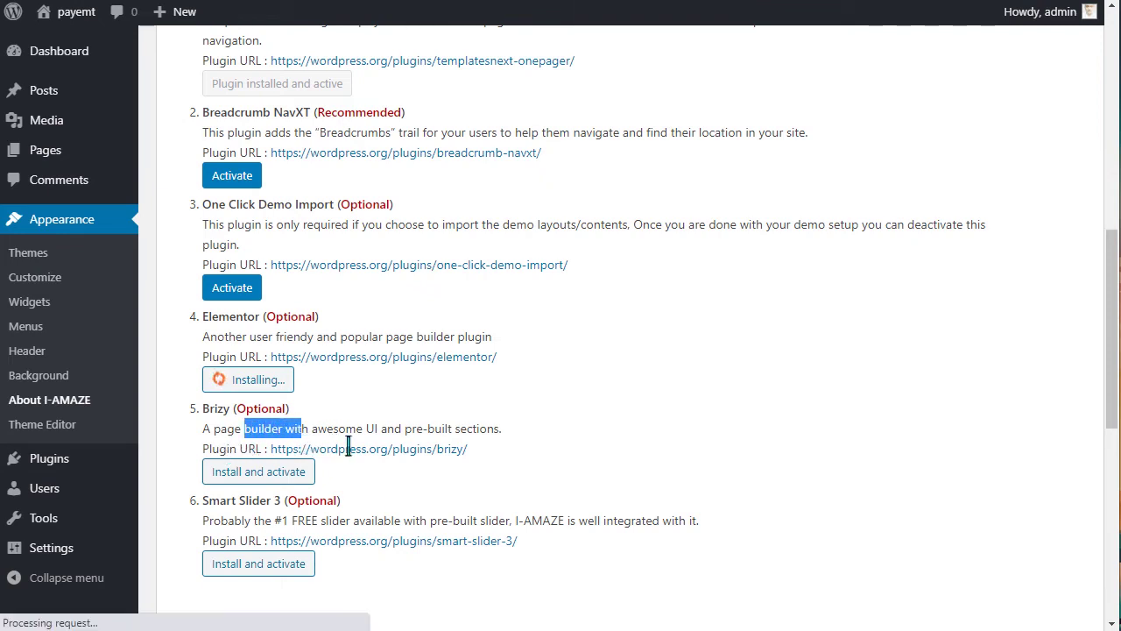
scroll(321, 358, "down", 2)
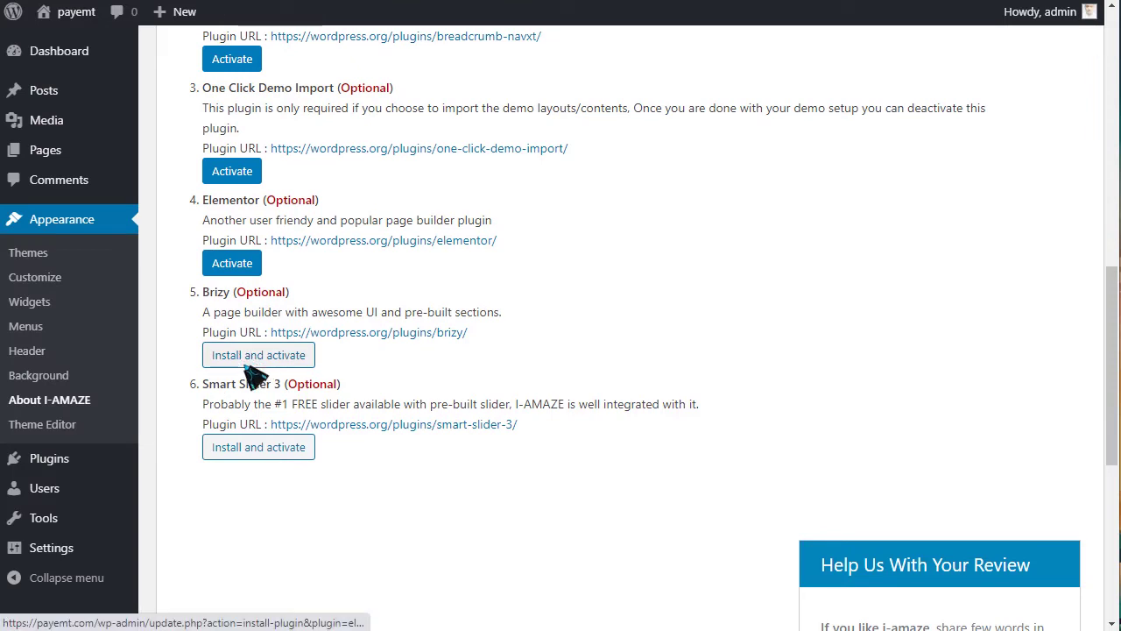
left_click(217, 356)
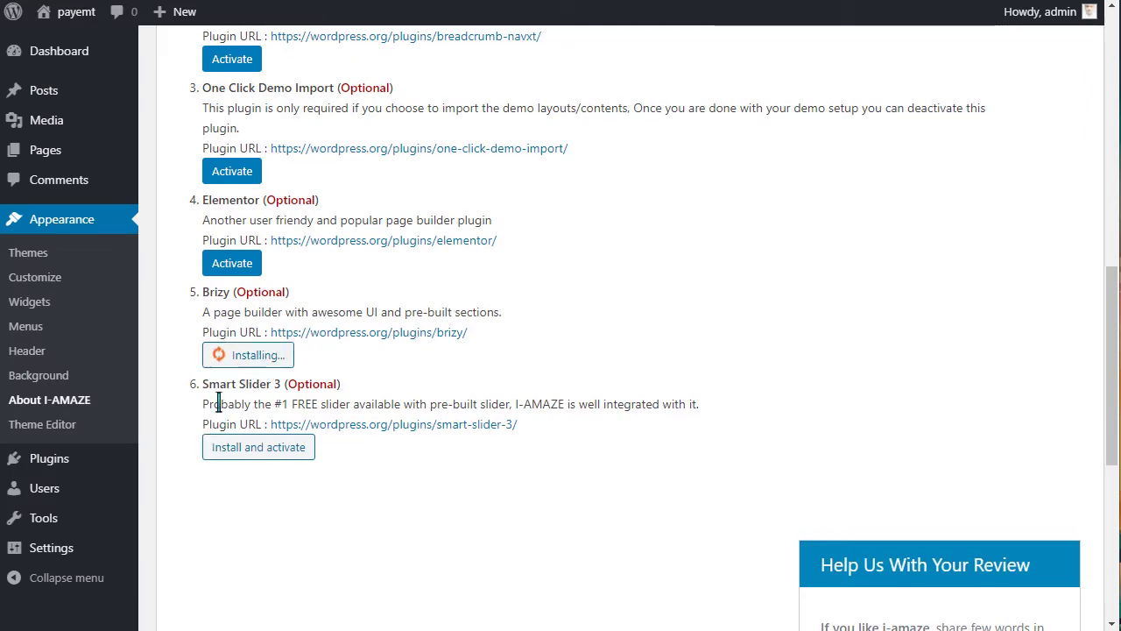
Install the optional Smart Slider 3 plugin and activate it
left_click(245, 446)
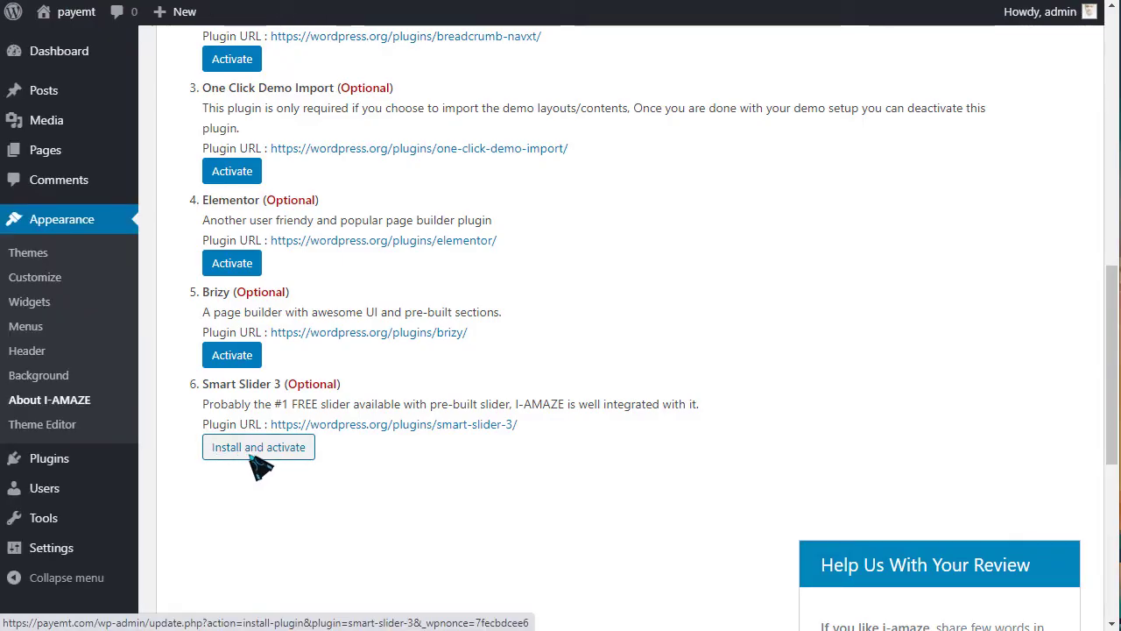
left_click(244, 450)
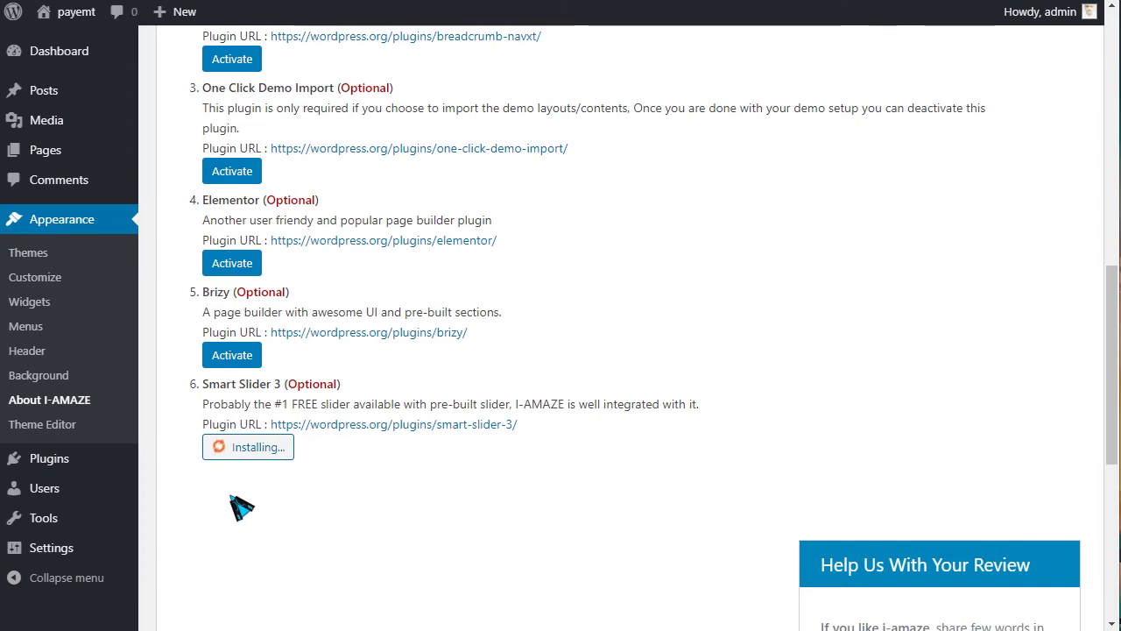
scroll(243, 511, "up", 5)
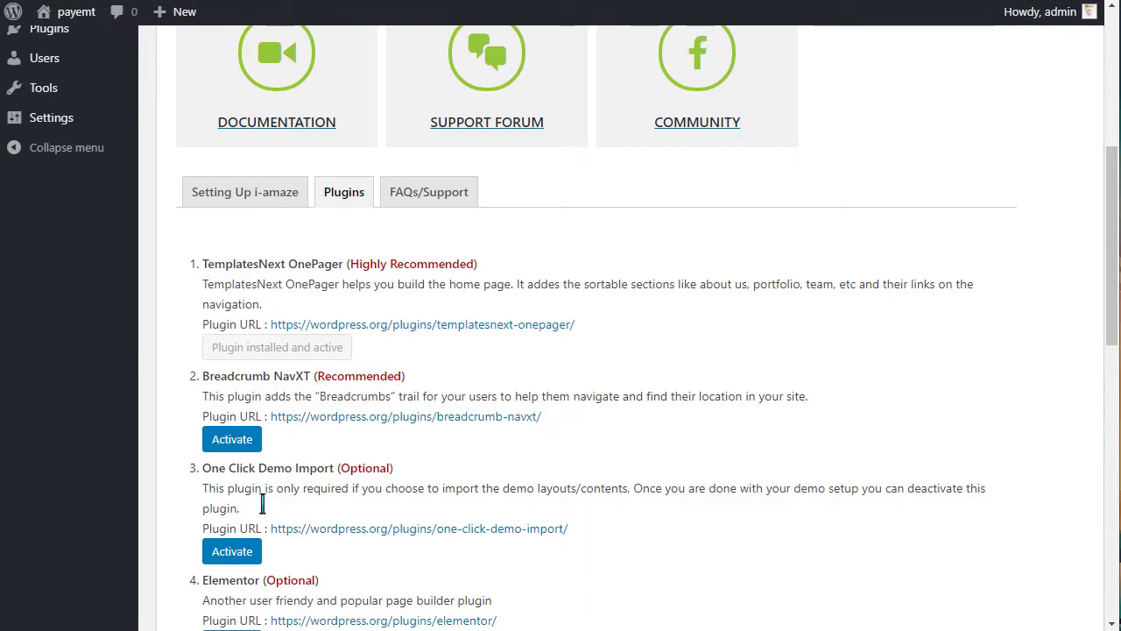
scroll(271, 490, "down", 5)
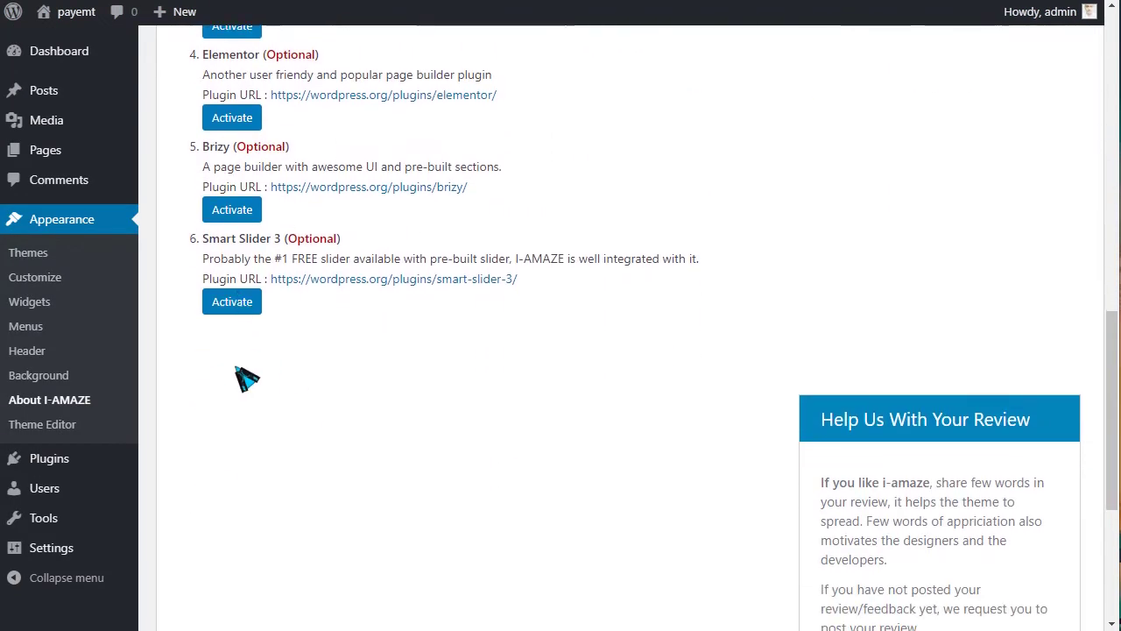
left_click(235, 307)
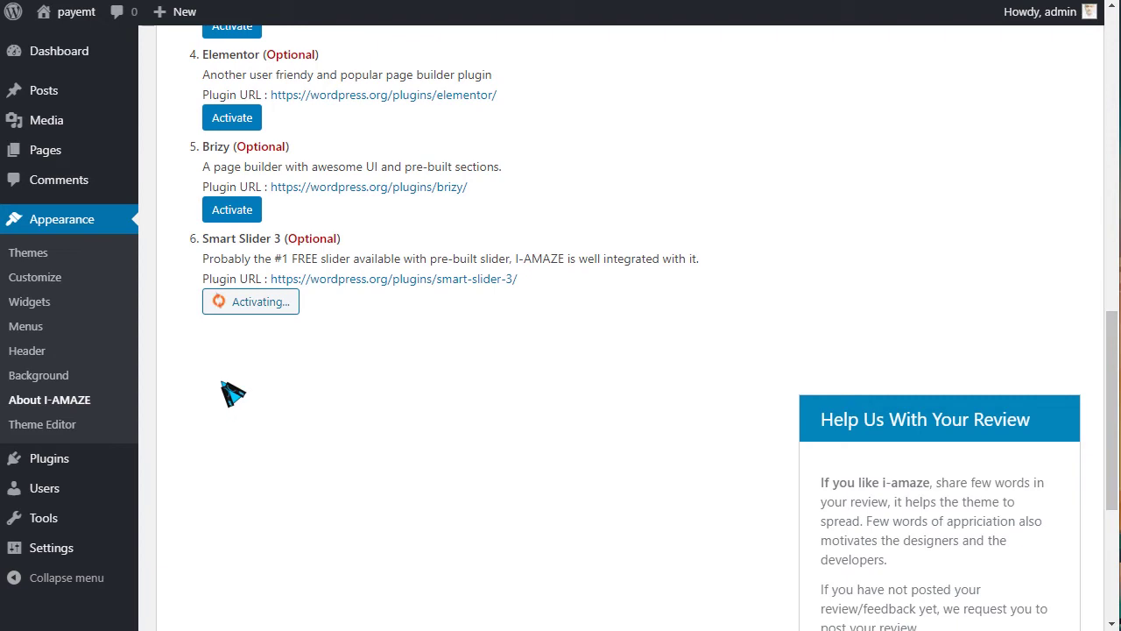
Activate the installed Brizy, Elementor and One Click Demo Import plugins from the theme's plugin list
mouse_move(35, 459)
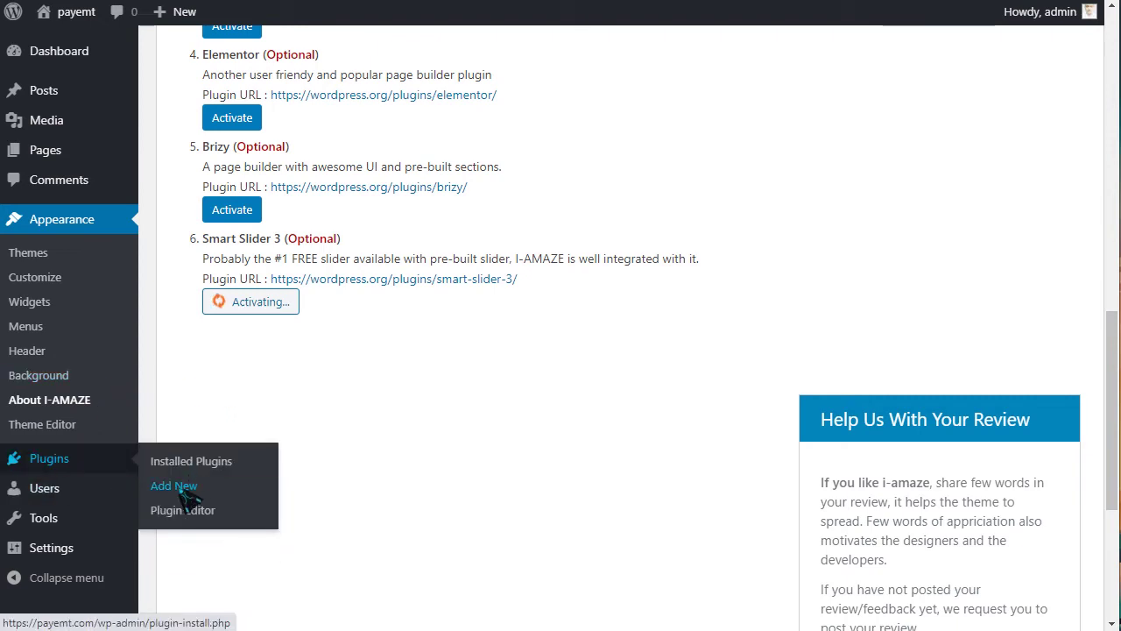
scroll(350, 295, "up", 2)
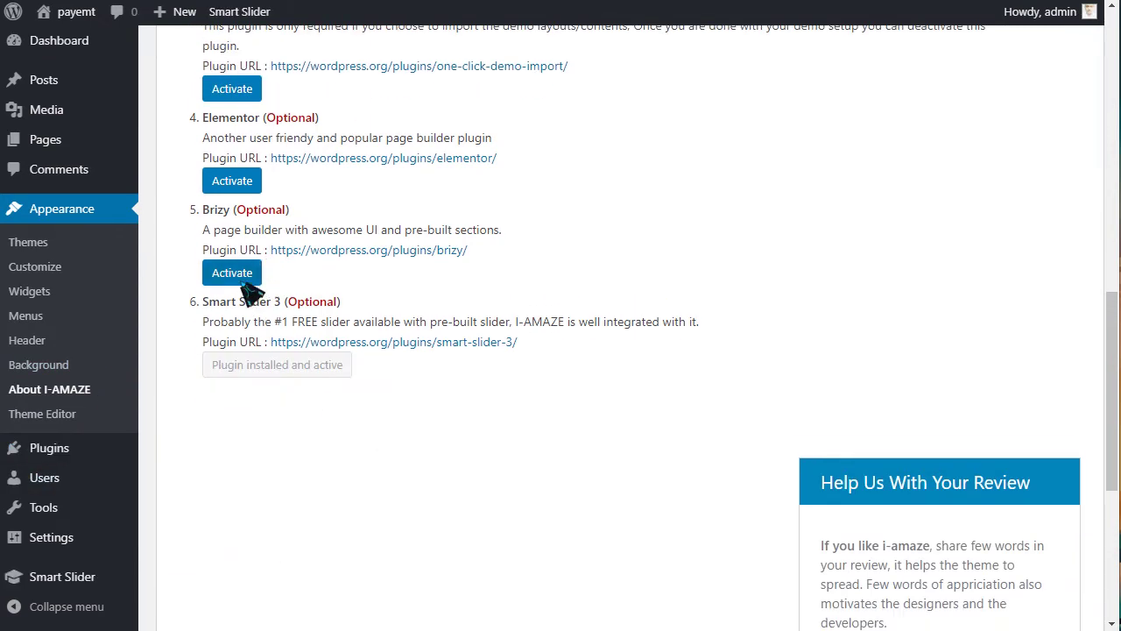
left_click(238, 274)
left_click(237, 182)
left_click(232, 90)
scroll(302, 228, "up", 1)
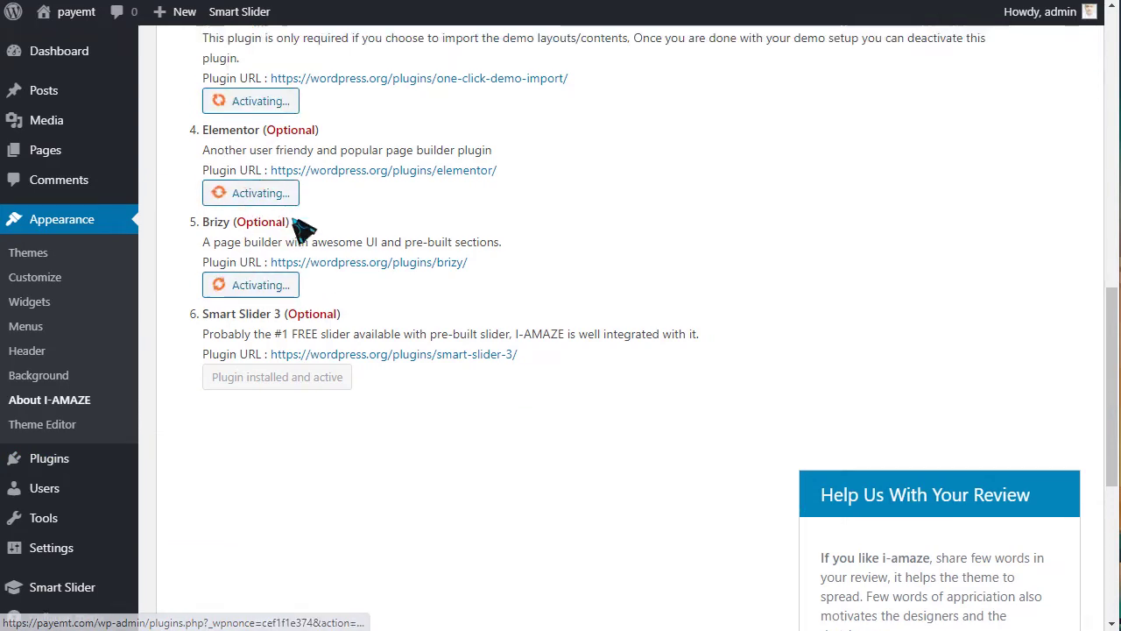
Activate the Breadcrumb NavXT plugin and repeat the activation of Elementor in the theme's plugin list
scroll(302, 228, "up", 2)
left_click(243, 182)
scroll(338, 251, "up", 1)
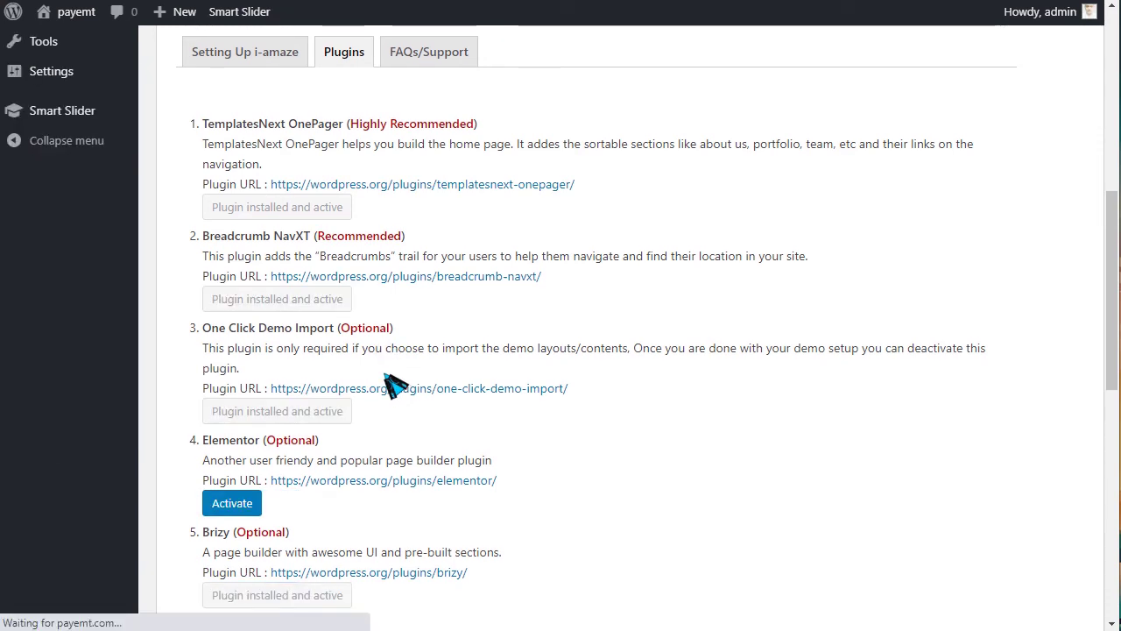
scroll(546, 375, "down", 2)
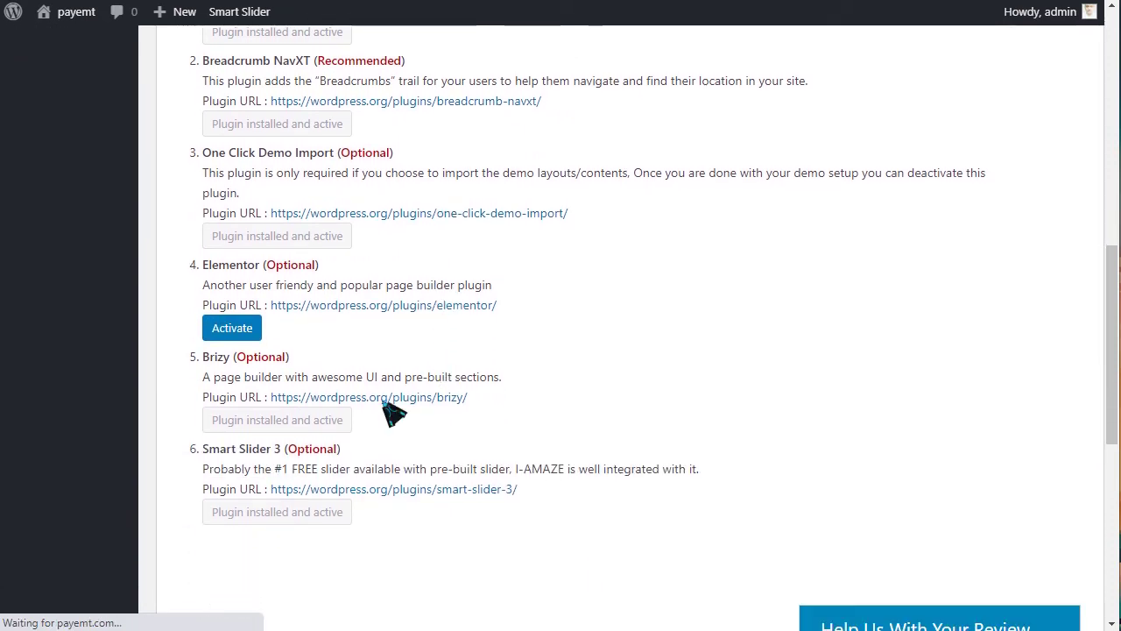
left_click(243, 333)
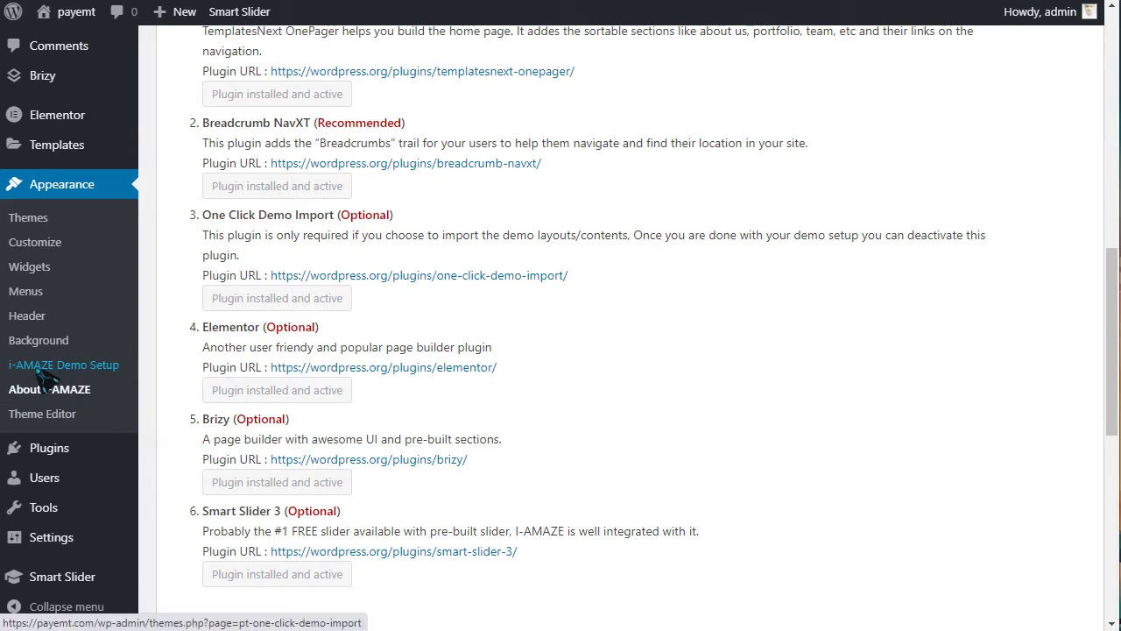
Open the i-AMAZE Demo Setup page and review the import notes and available demo layouts
left_click(99, 368)
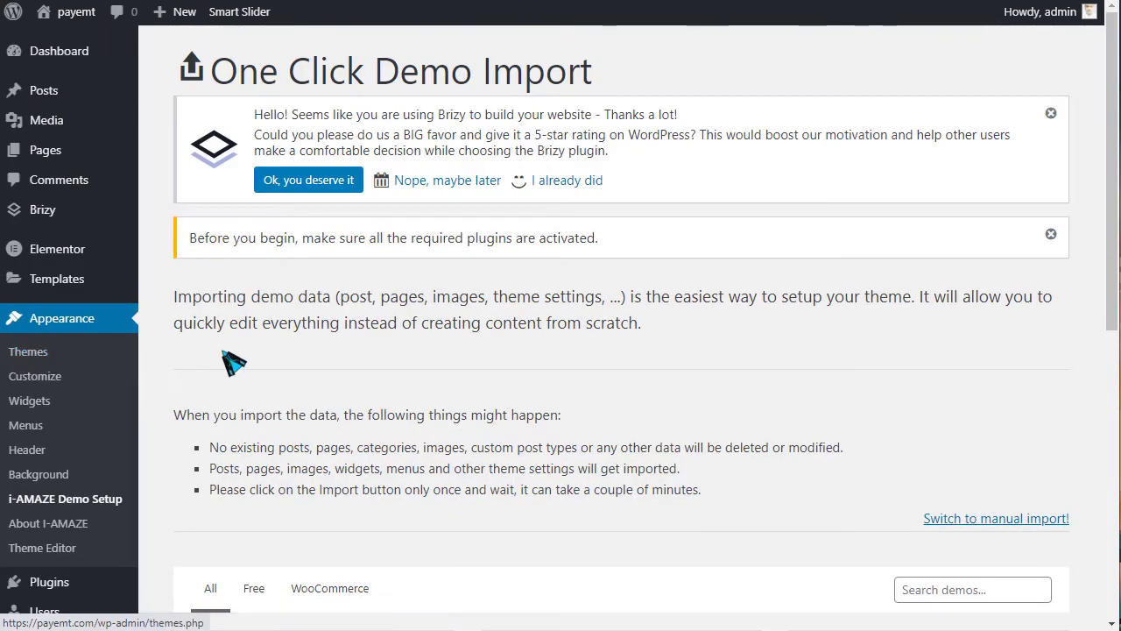
left_click_drag(264, 117, 516, 118)
scroll(352, 335, "down", 4)
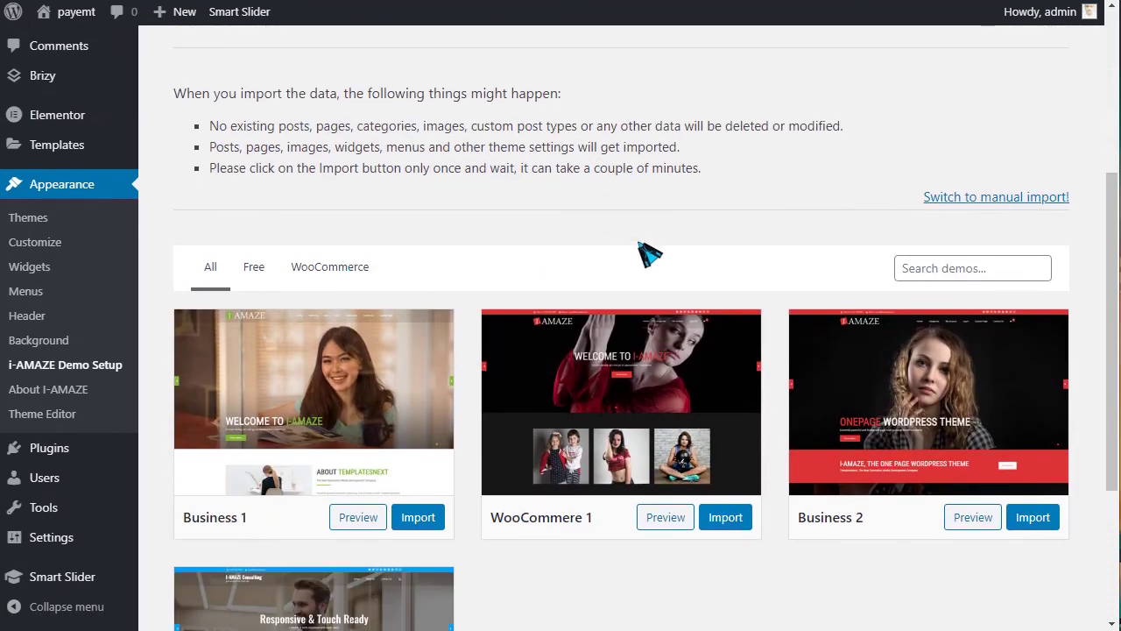
scroll(604, 368, "down", 1)
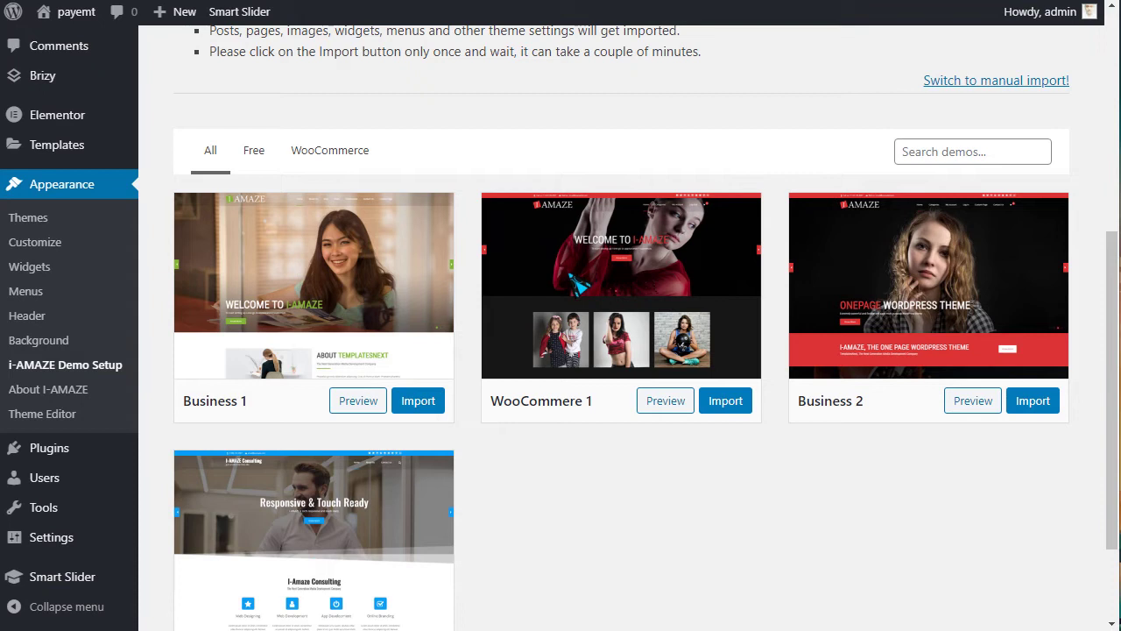
Preview the WooCommere 1 demo, examine its home page from the header menu to the footer, and return to the demo list
left_click(673, 406)
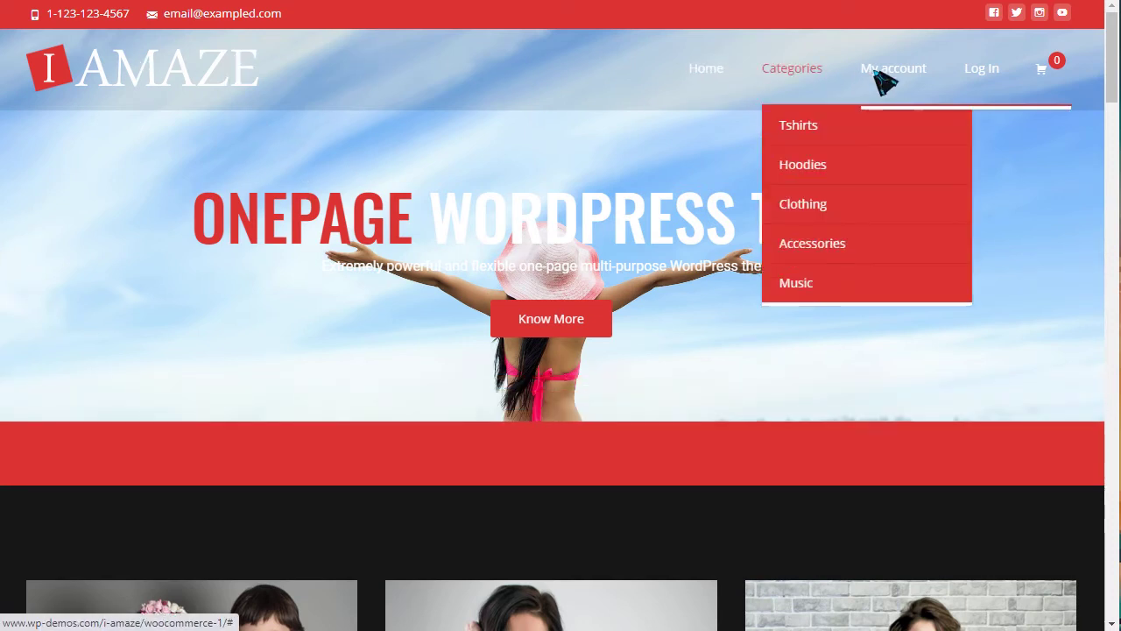
scroll(484, 223, "down", 1)
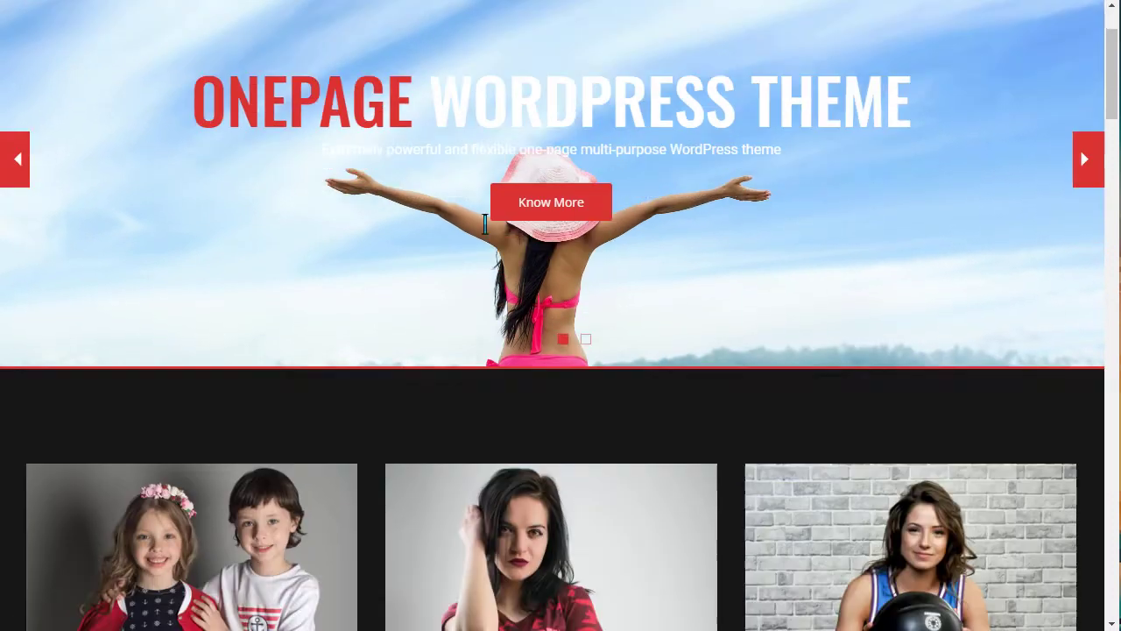
scroll(484, 223, "down", 4)
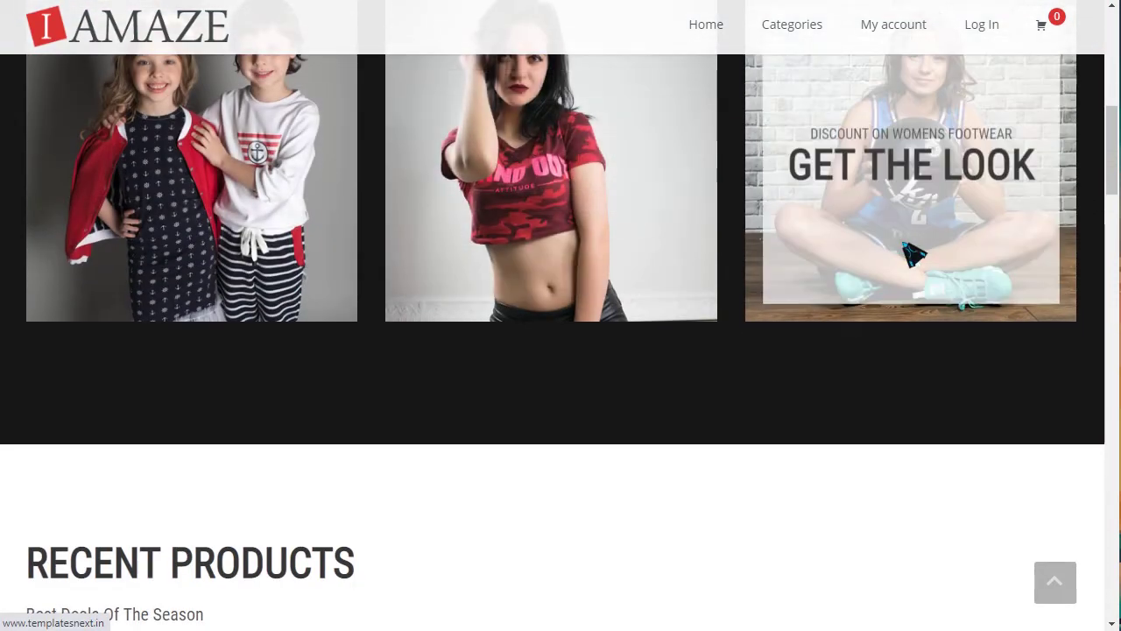
scroll(913, 253, "down", 3)
scroll(503, 370, "down", 5)
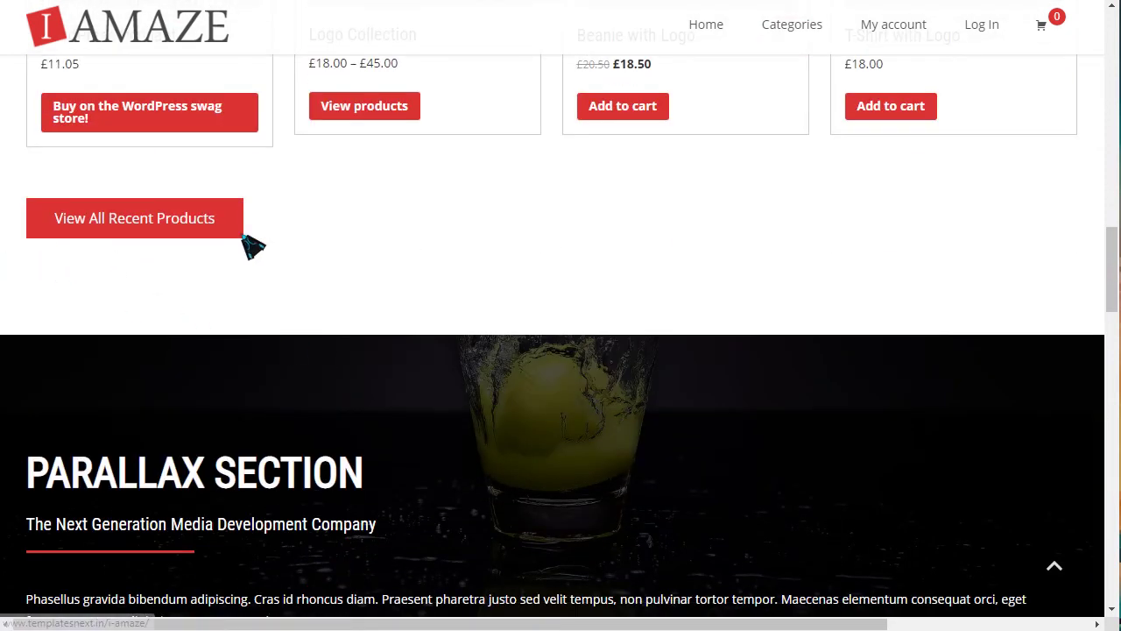
scroll(250, 243, "down", 3)
scroll(560, 260, "down", 6)
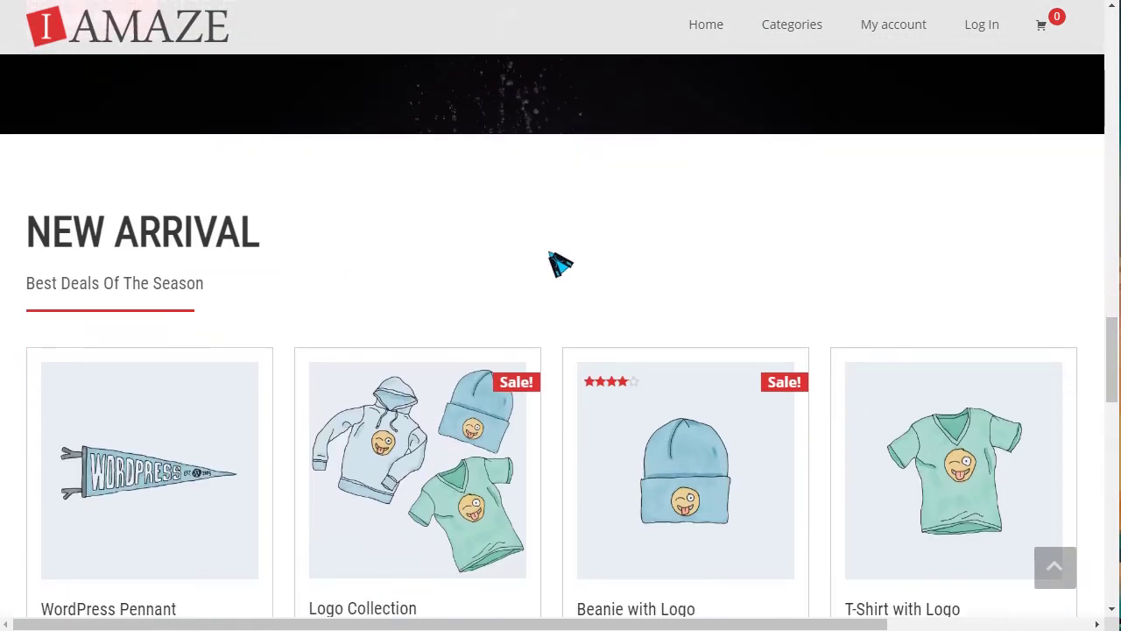
scroll(181, 195, "down", 4)
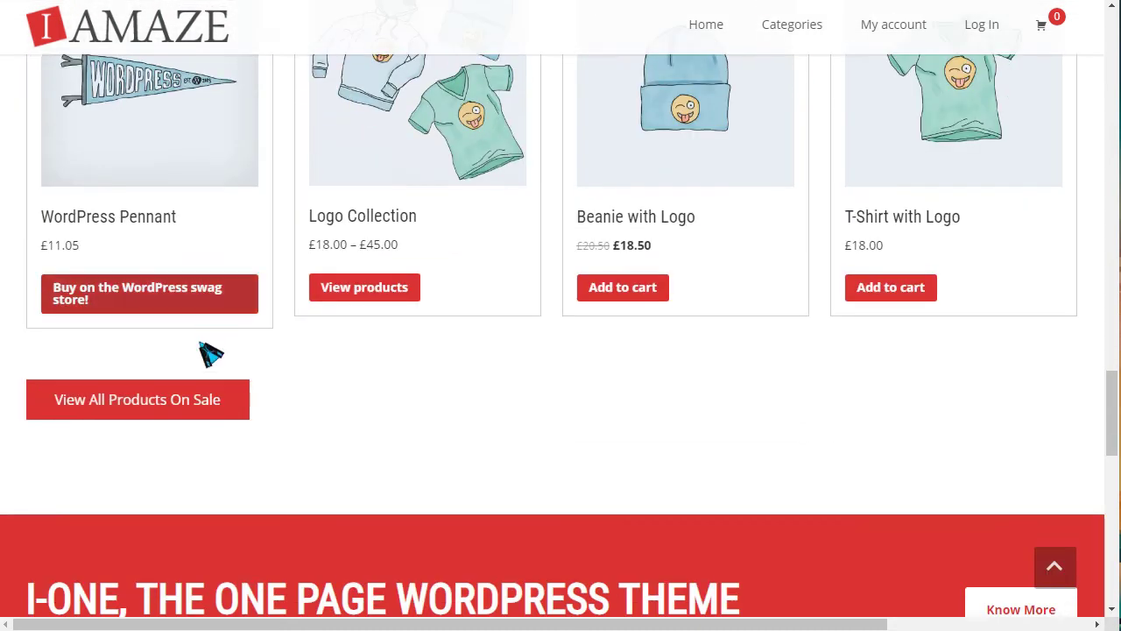
scroll(925, 333, "down", 5)
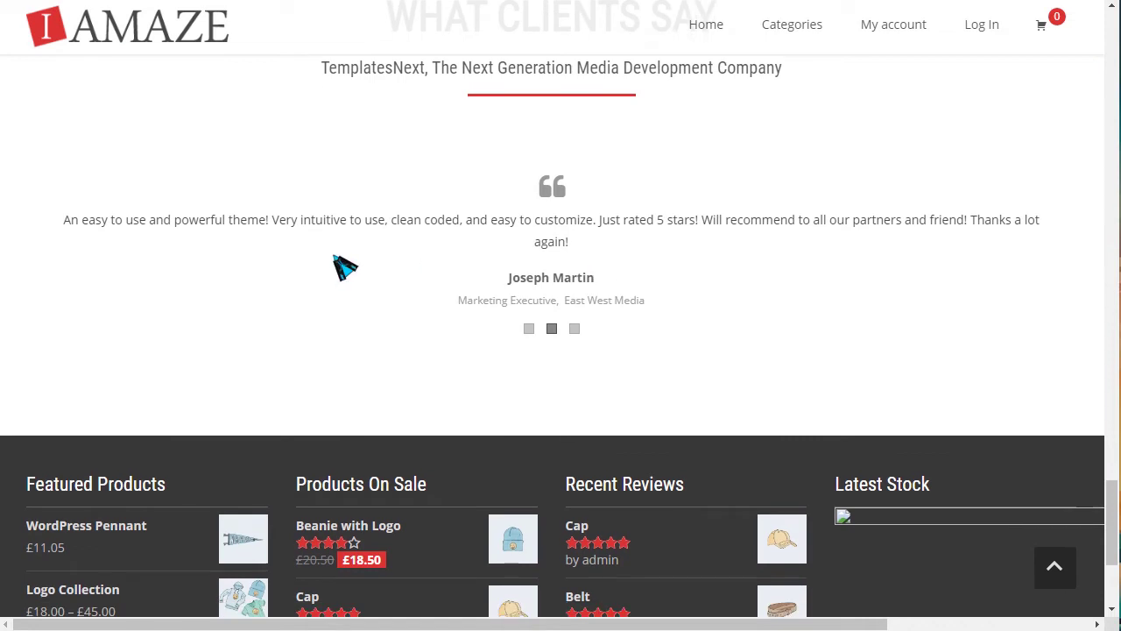
scroll(342, 265, "down", 3)
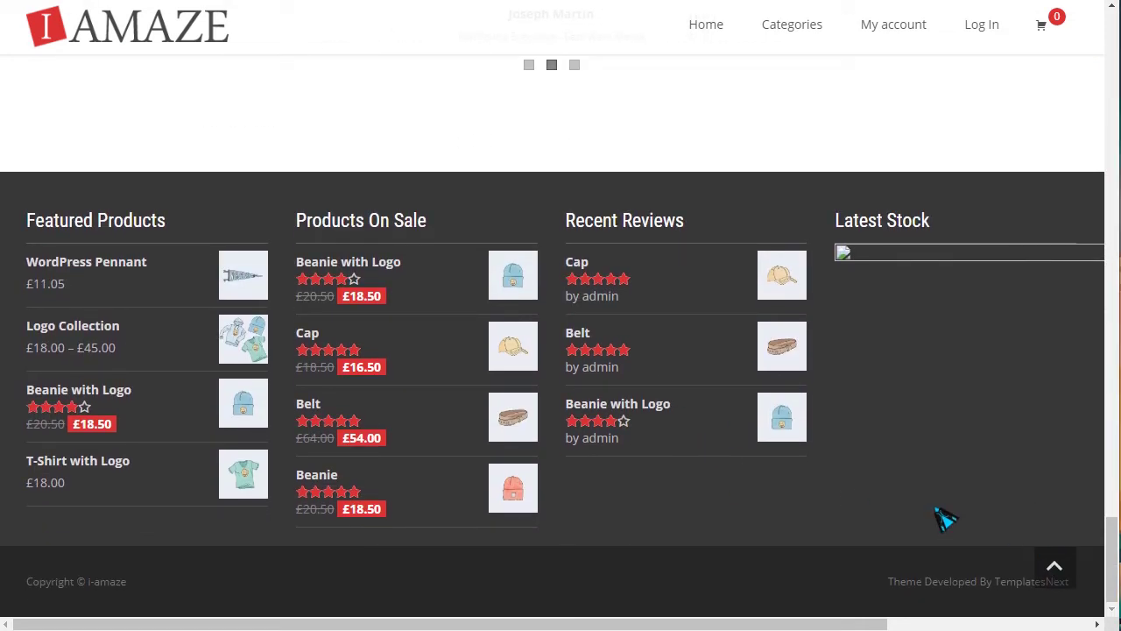
key("ctrl+w")
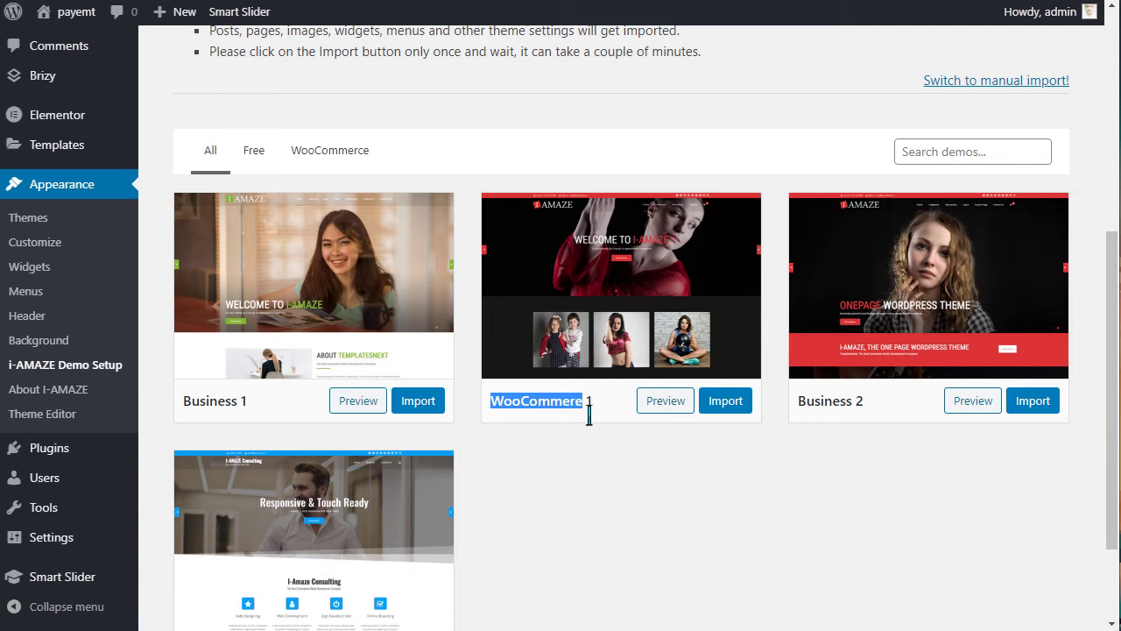
Import the WooCommere 1 demo and read through the import log
left_click(724, 408)
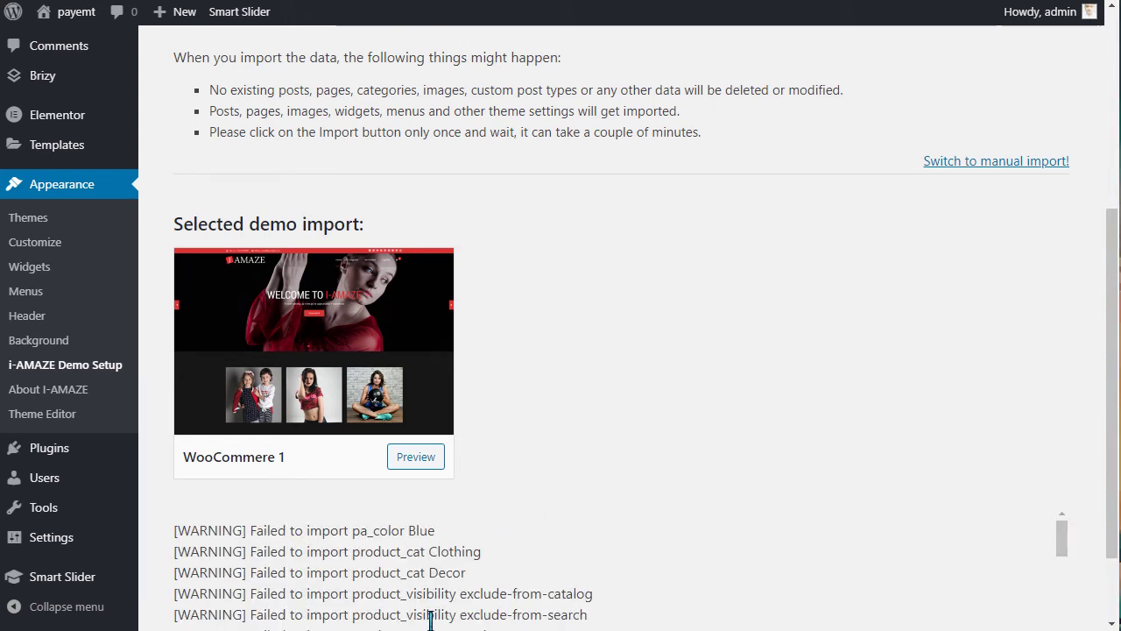
scroll(523, 514, "down", 3)
scroll(350, 467, "down", 5)
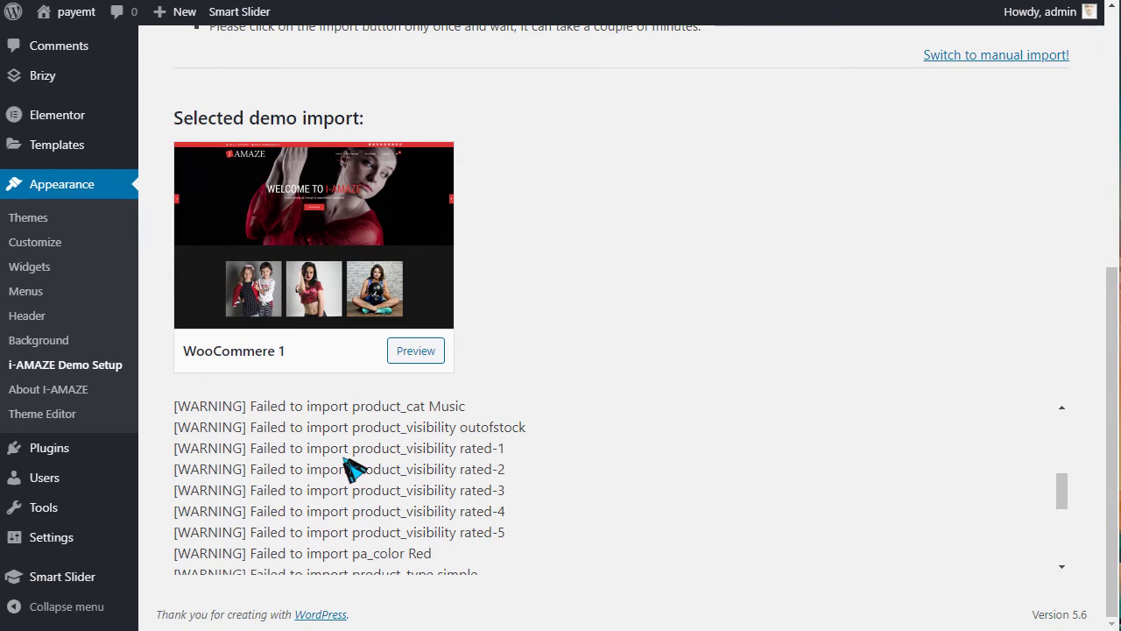
scroll(236, 513, "up", 2)
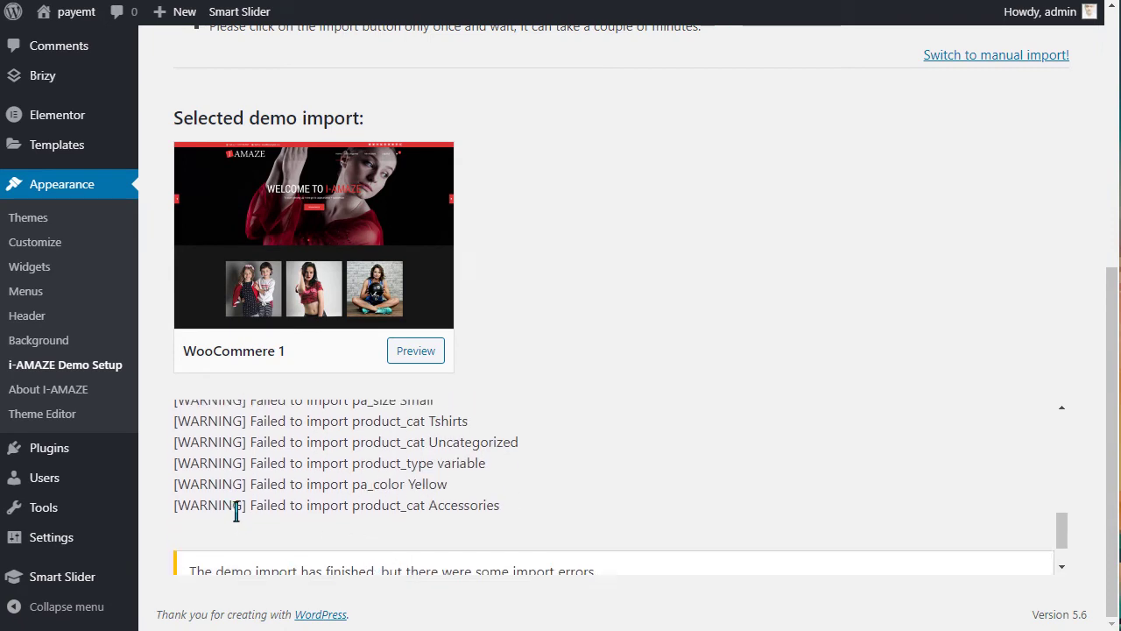
scroll(359, 501, "down", 3)
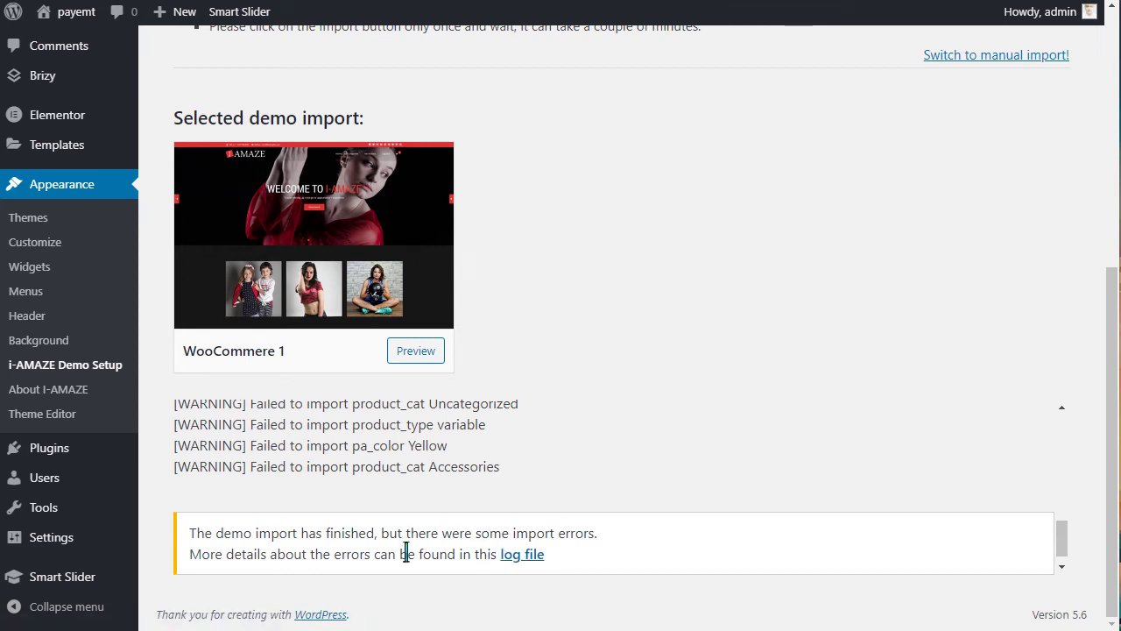
Visit the site's front end and examine its header menu, slider and image section with the section edit shortcuts
mouse_move(86, 51)
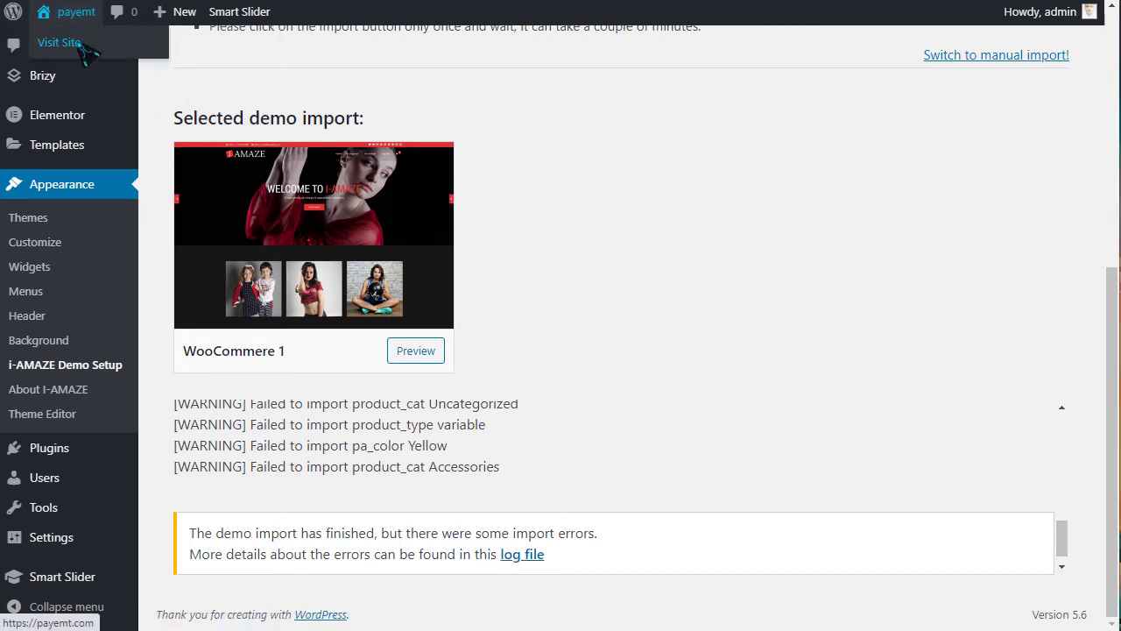
left_click(136, 42)
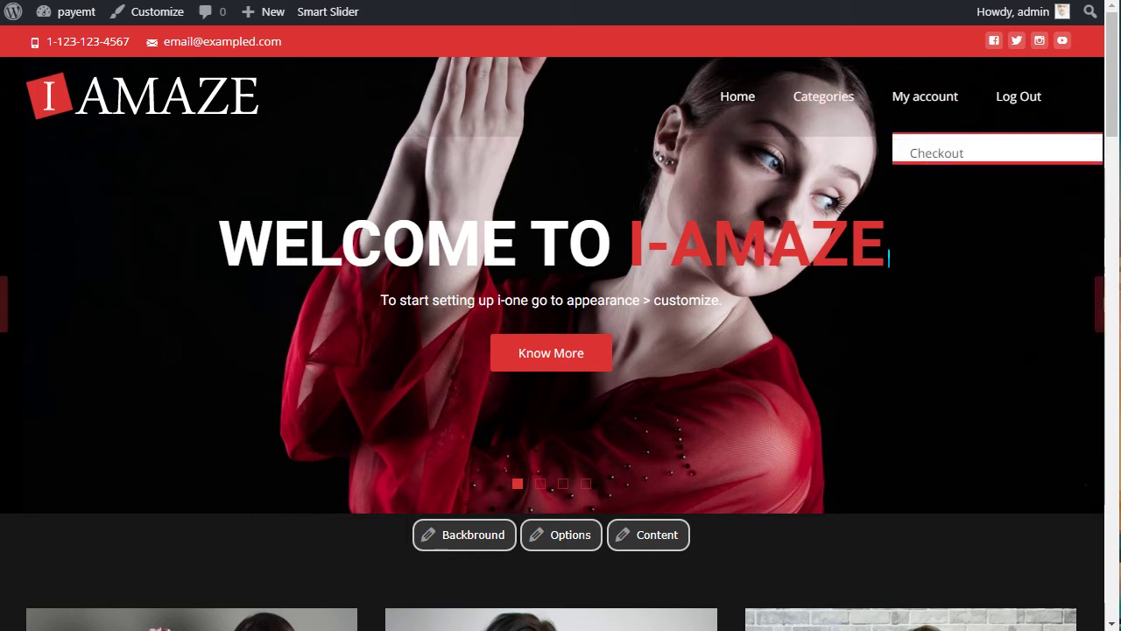
scroll(598, 203, "down", 1)
scroll(598, 202, "down", 2)
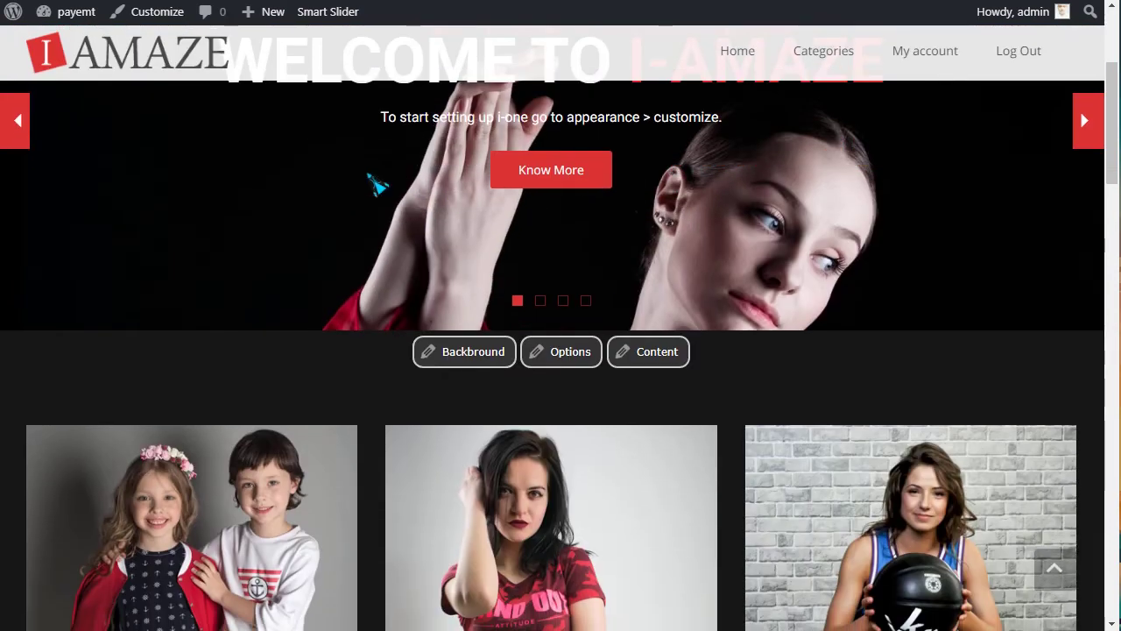
mouse_move(966, 77)
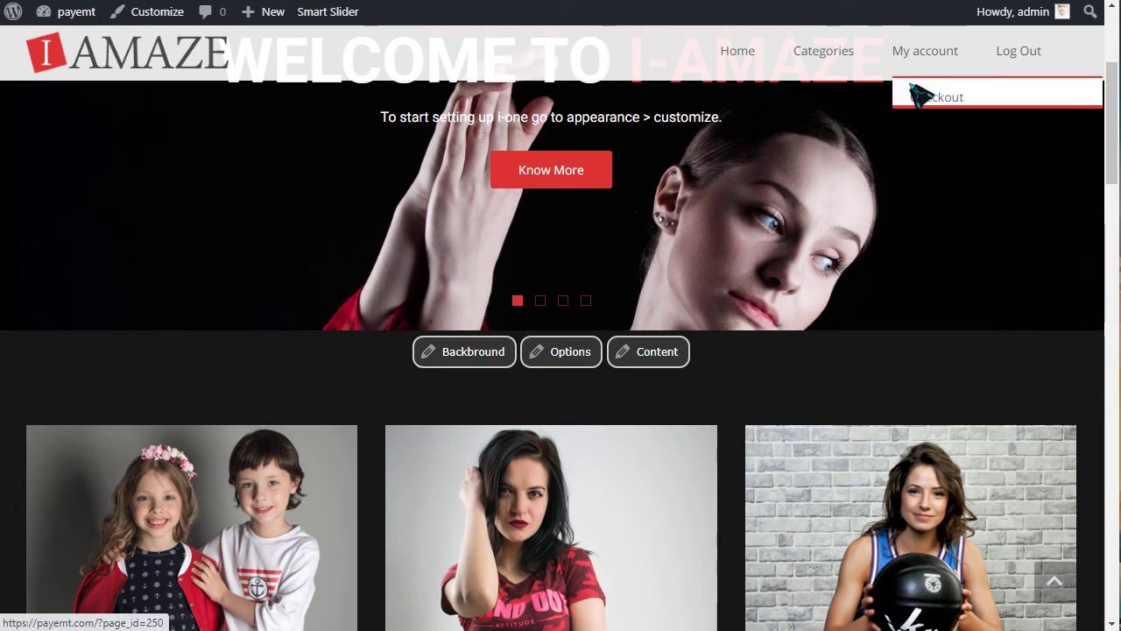
scroll(459, 317, "down", 1)
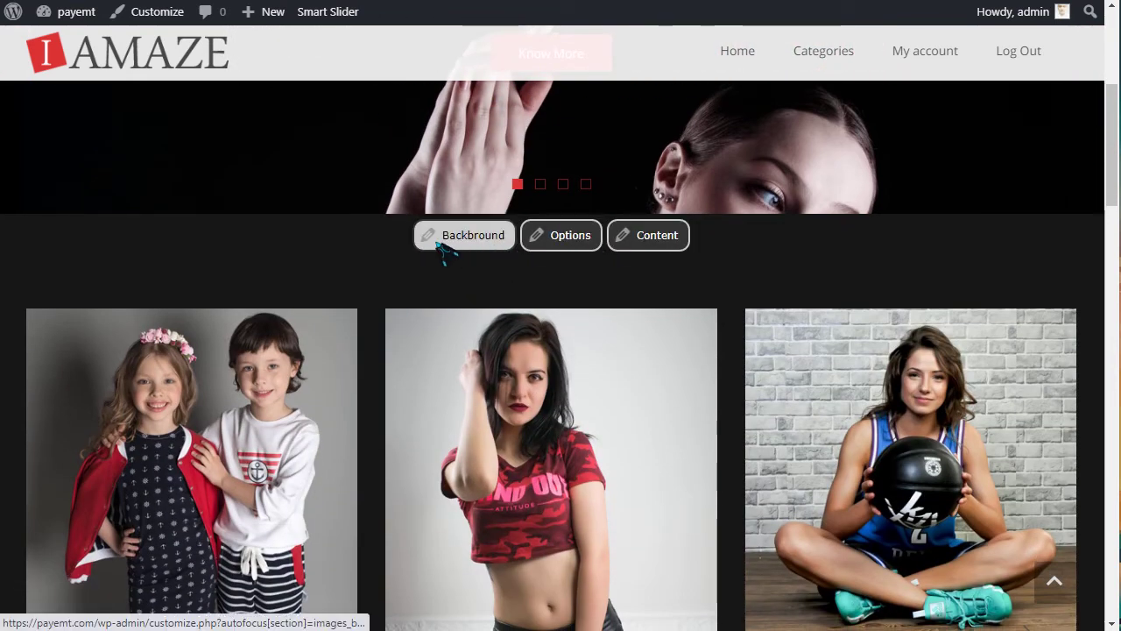
scroll(525, 237, "down", 1)
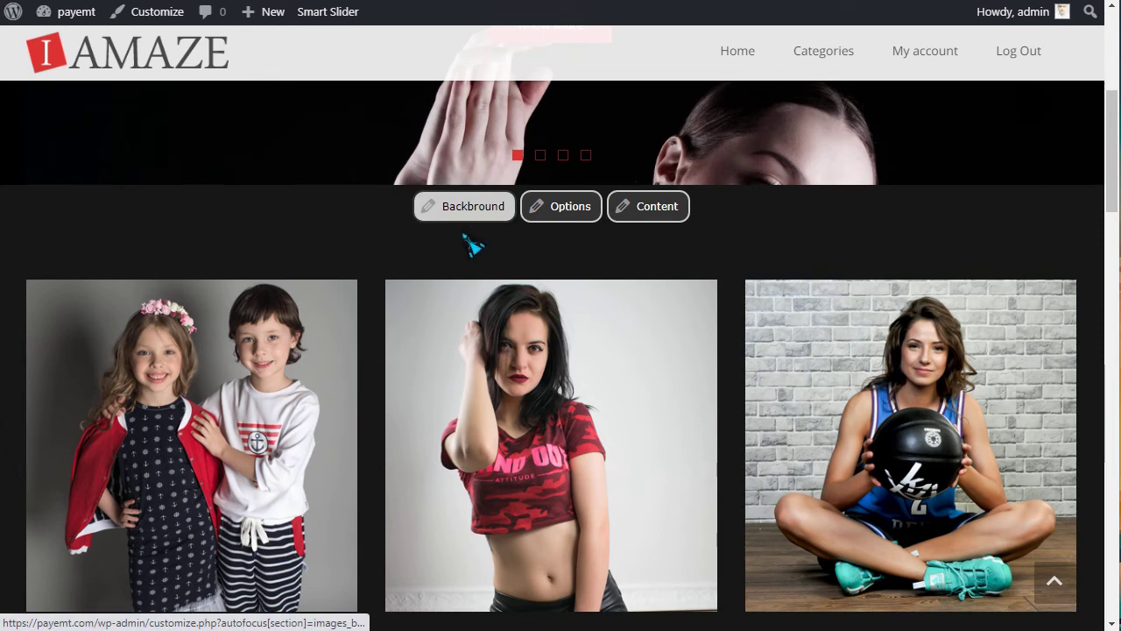
Examine the remaining home page sections, from Recent Products and the parallax section through the client testimonials to the footer
scroll(420, 280, "down", 2)
scroll(394, 293, "down", 3)
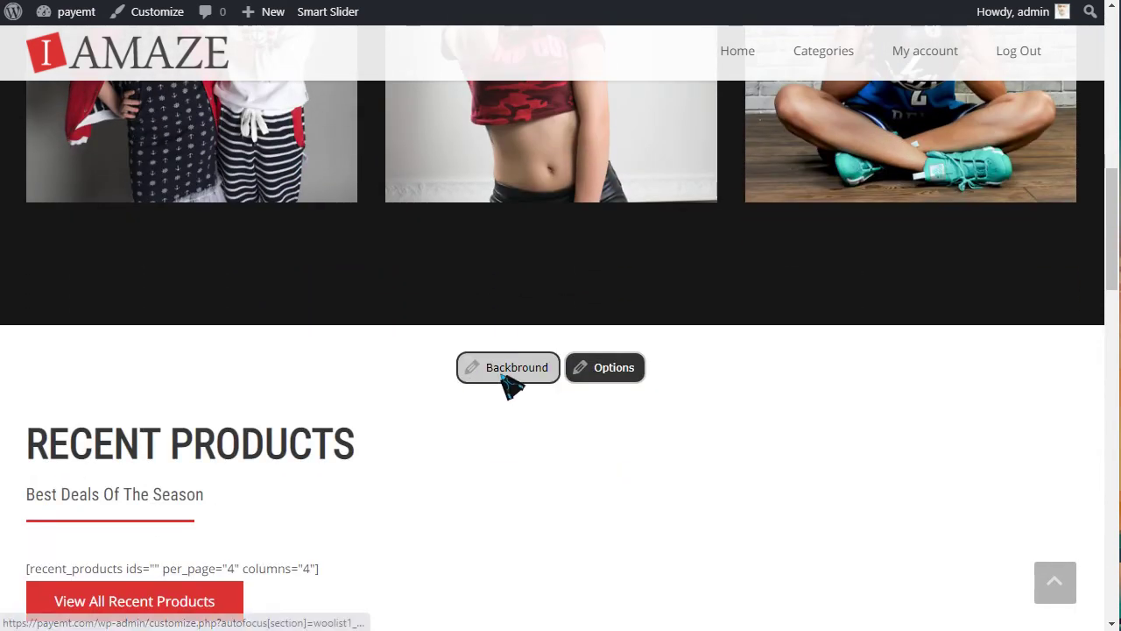
scroll(598, 382, "down", 5)
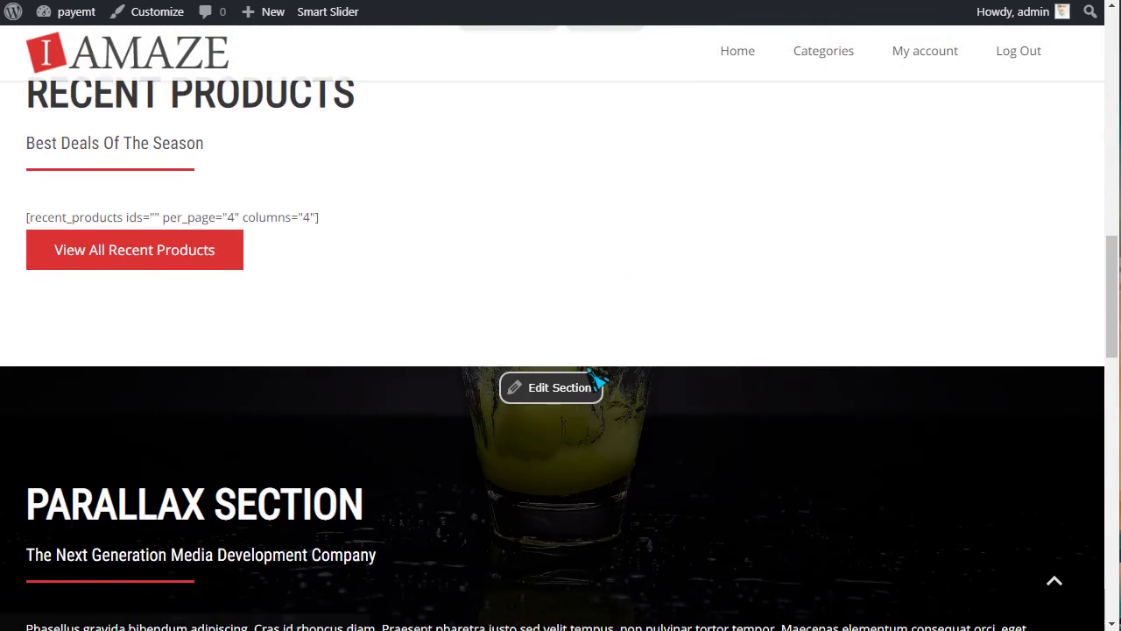
scroll(508, 313, "down", 3)
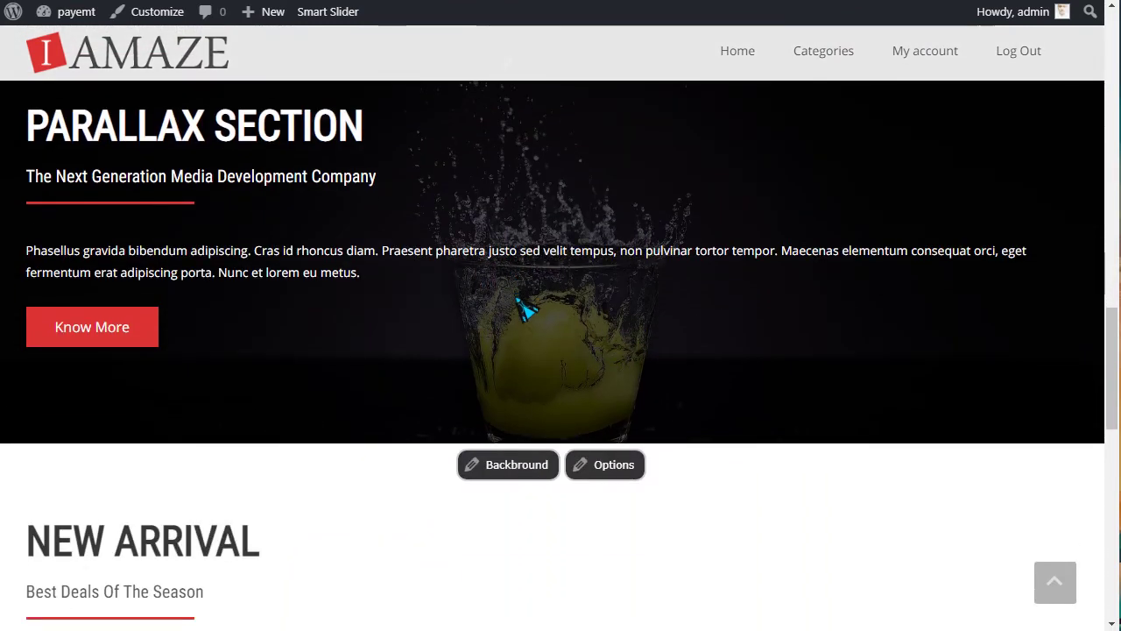
scroll(534, 306, "down", 3)
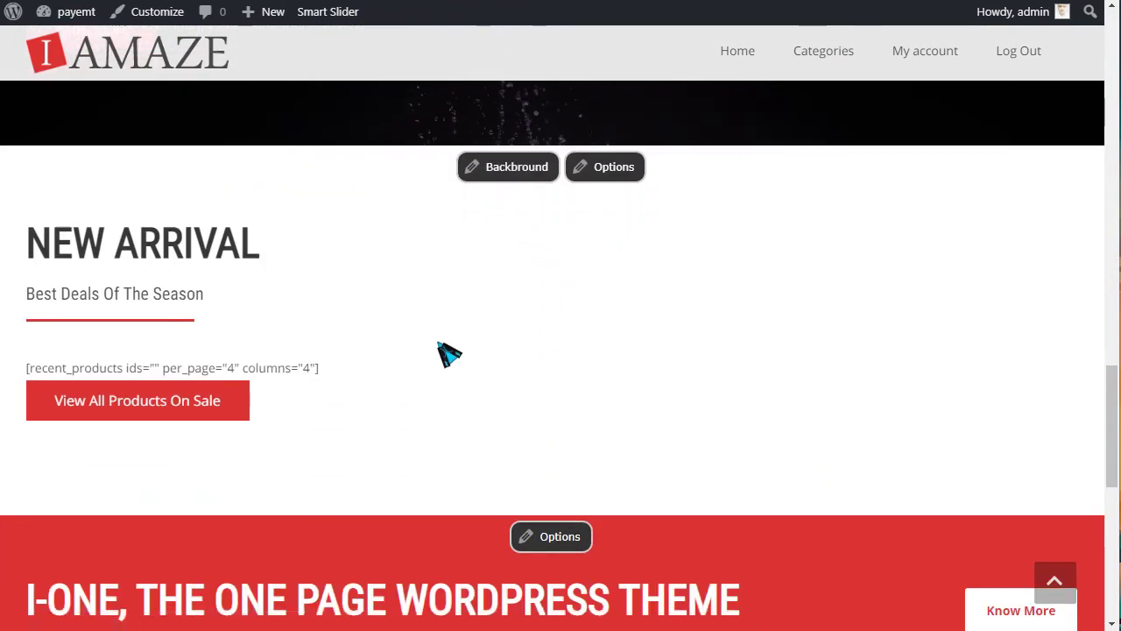
scroll(451, 355, "down", 5)
scroll(490, 333, "down", 2)
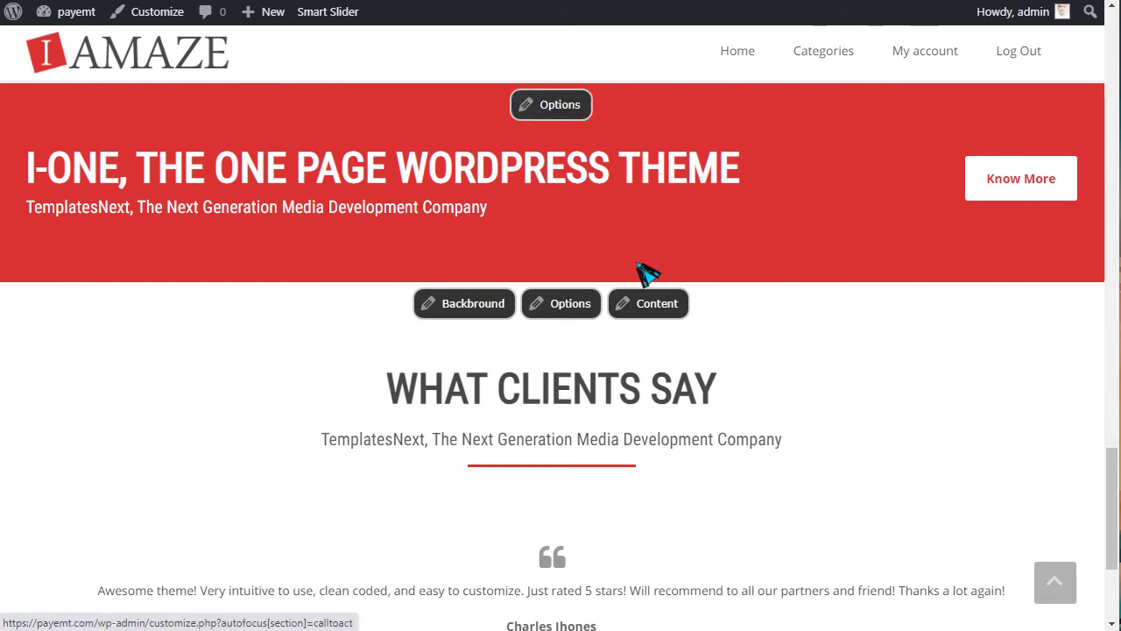
scroll(691, 359, "down", 3)
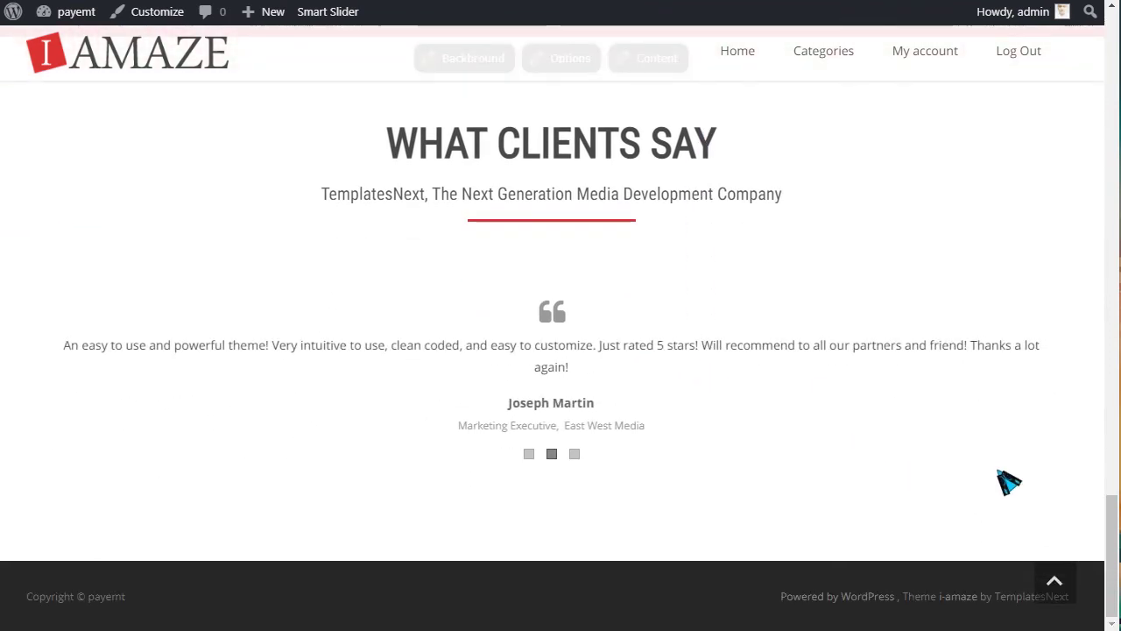
left_click_drag(1114, 503, 1114, 61)
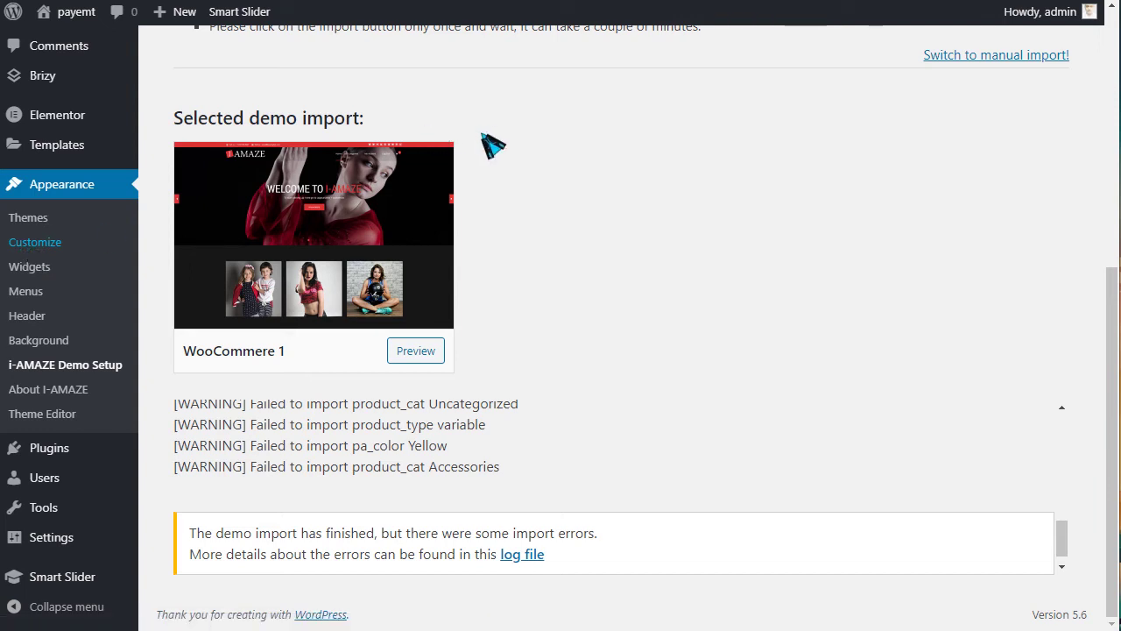
mouse_move(55, 580)
mouse_move(87, 585)
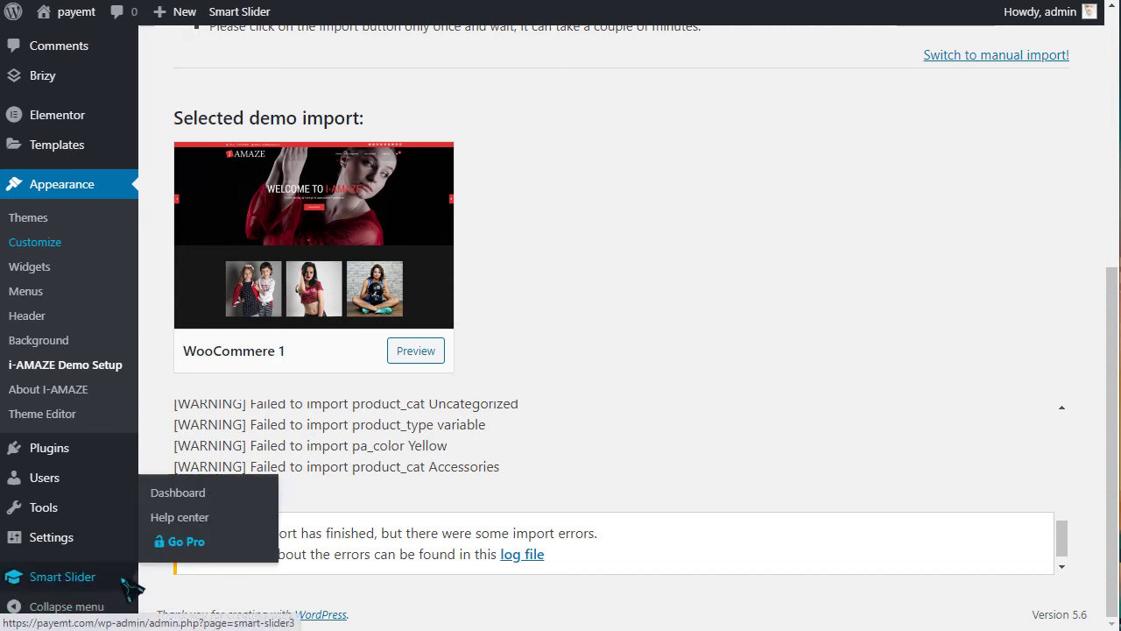
scroll(91, 530, "up", 4)
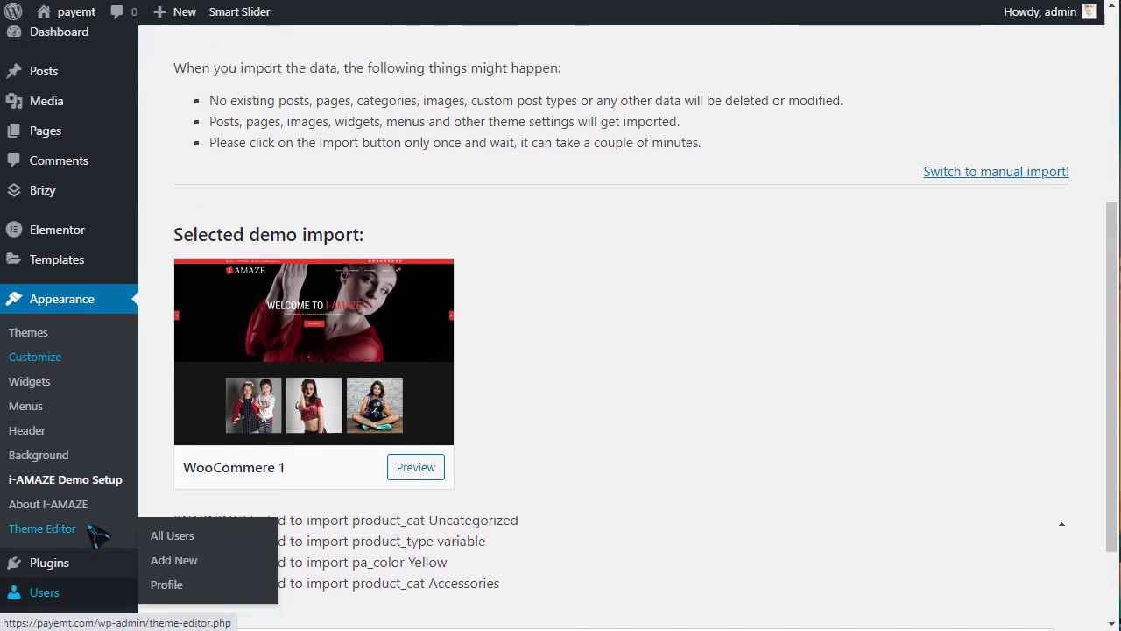
mouse_move(35, 223)
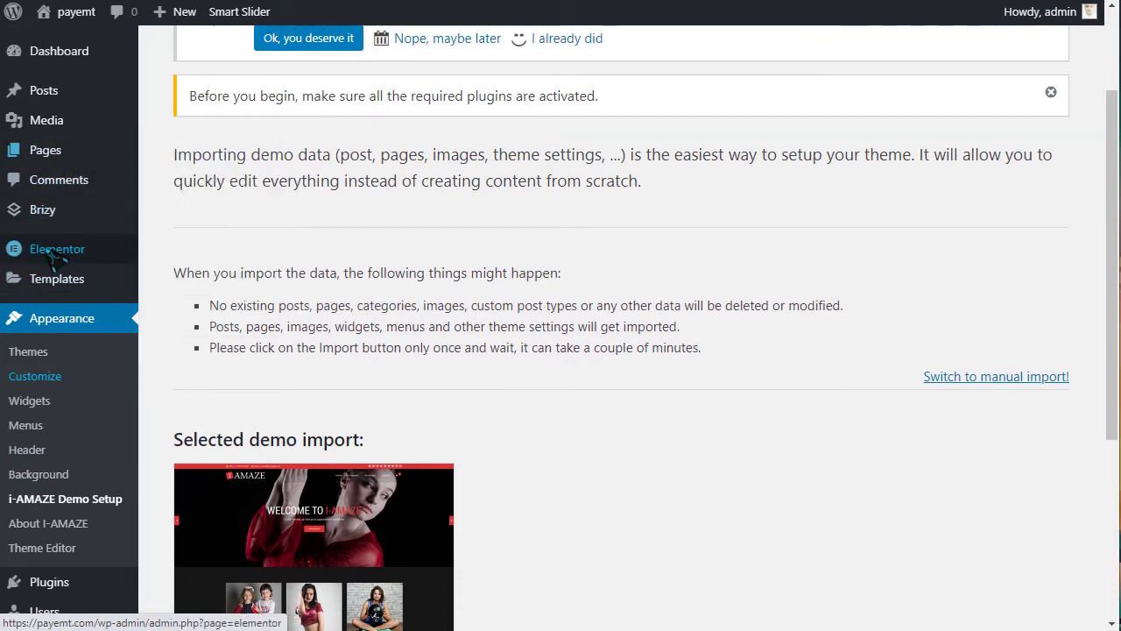
mouse_move(63, 259)
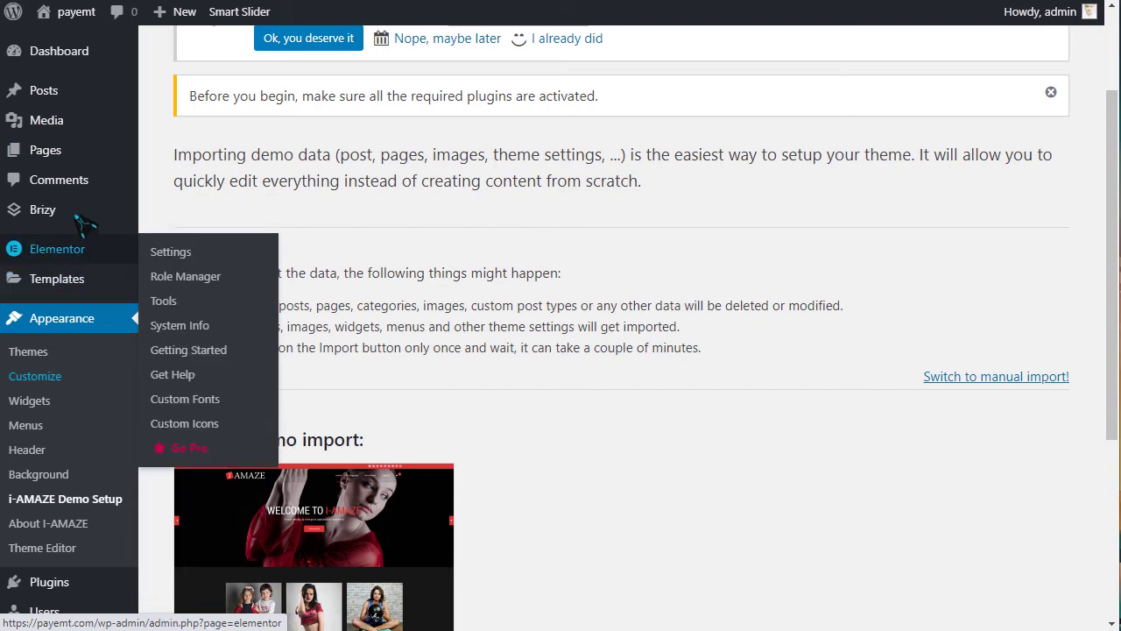
Open the list of all pages and look through the imported pages
left_click(60, 159)
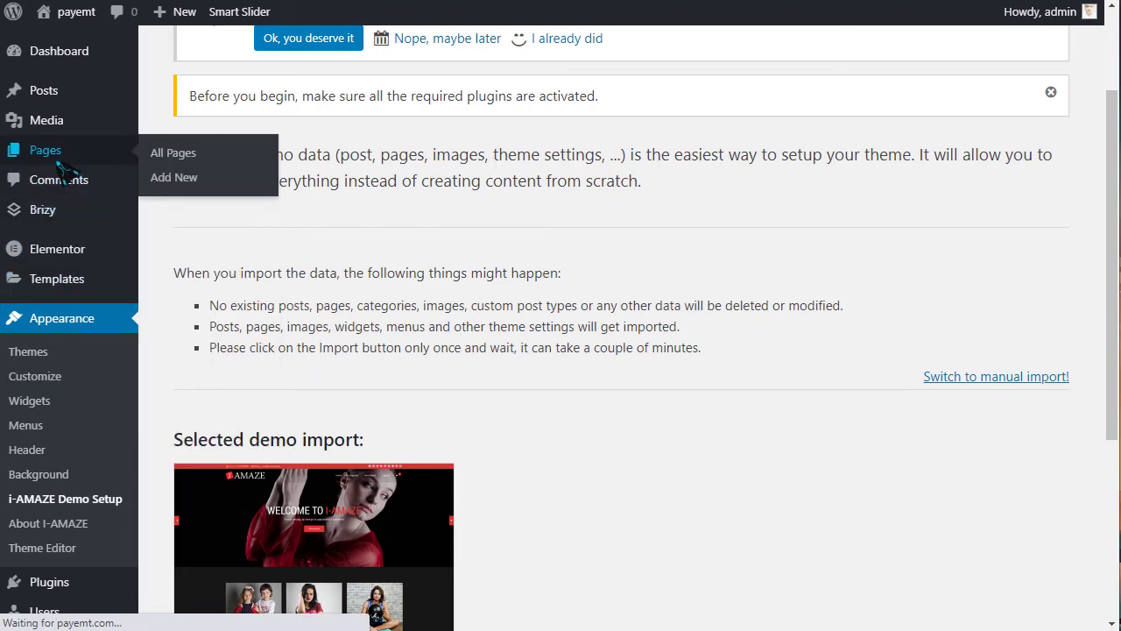
scroll(443, 300, "down", 3)
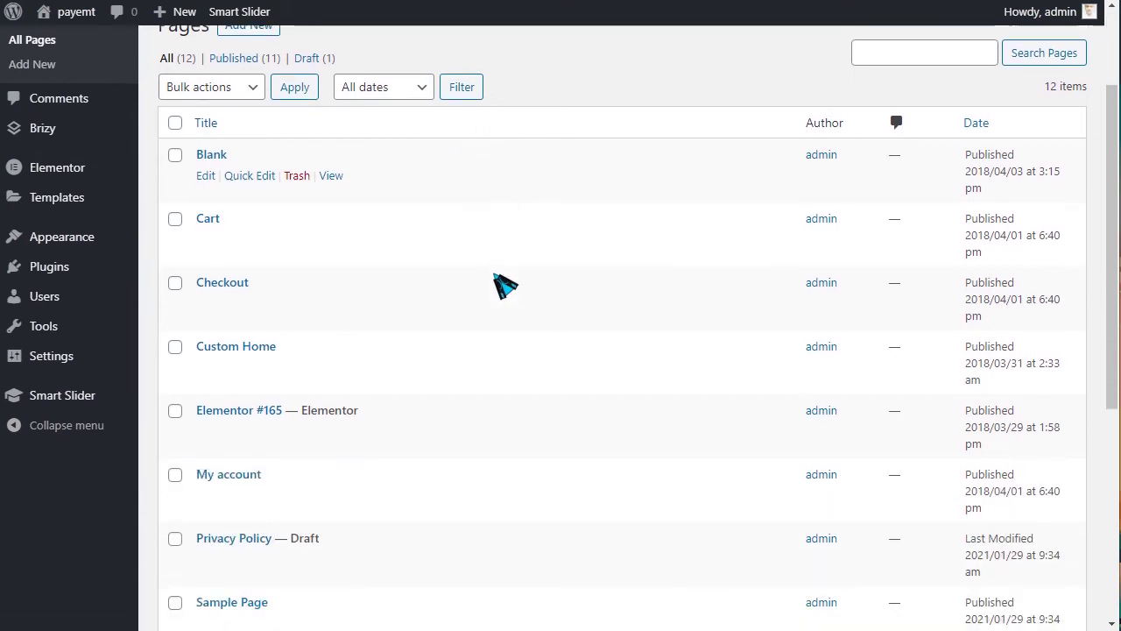
scroll(495, 301, "up", 1)
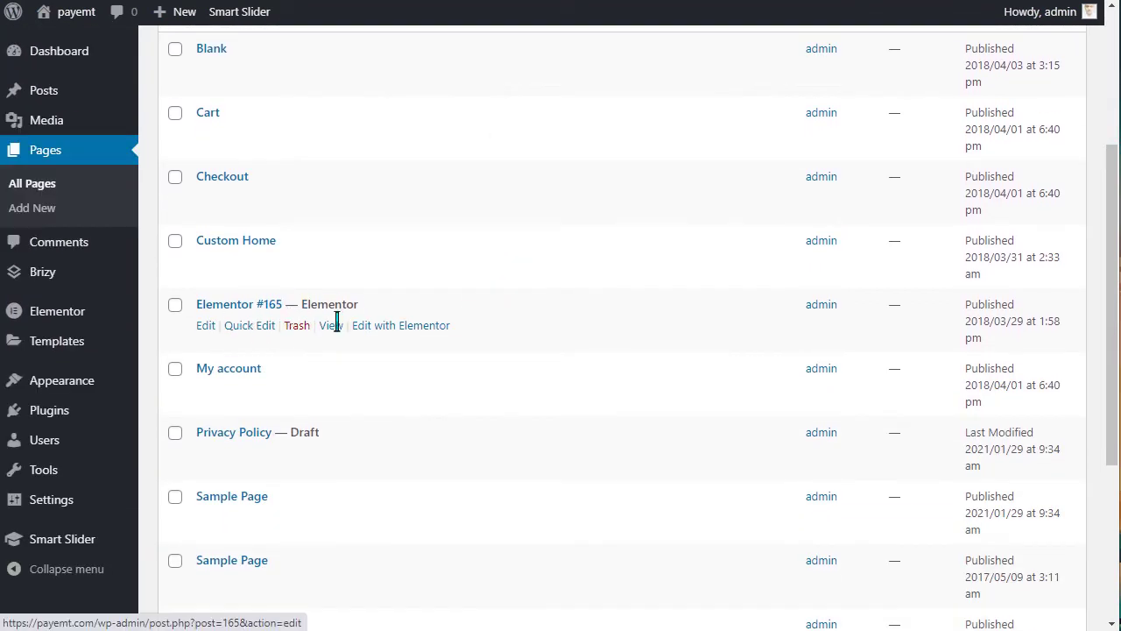
scroll(342, 318, "down", 3)
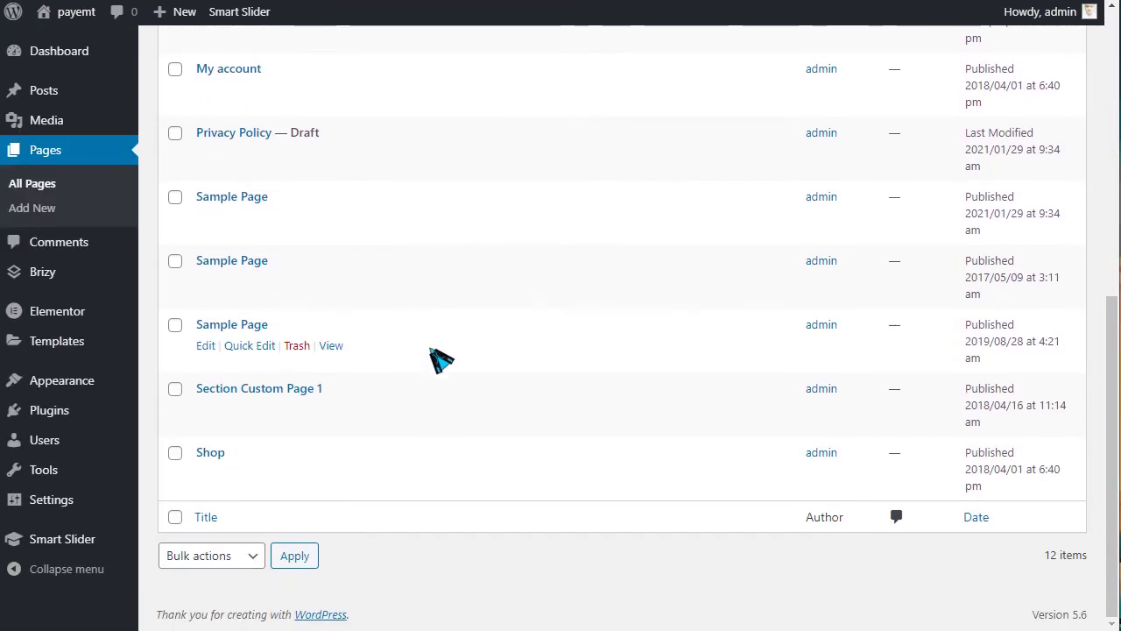
scroll(517, 390, "up", 5)
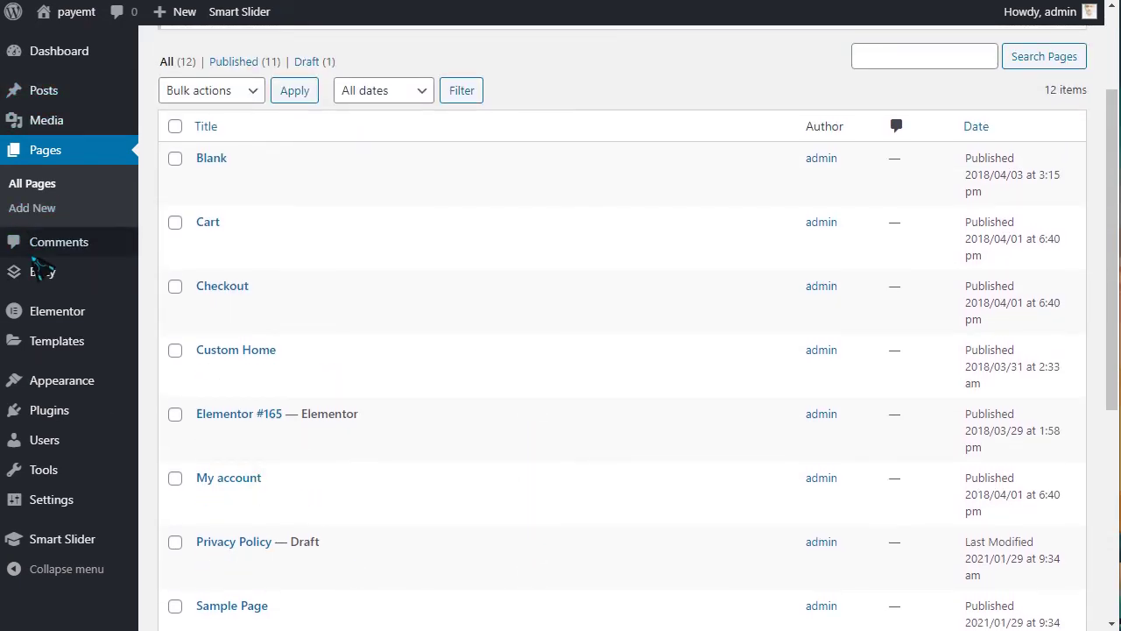
mouse_move(39, 292)
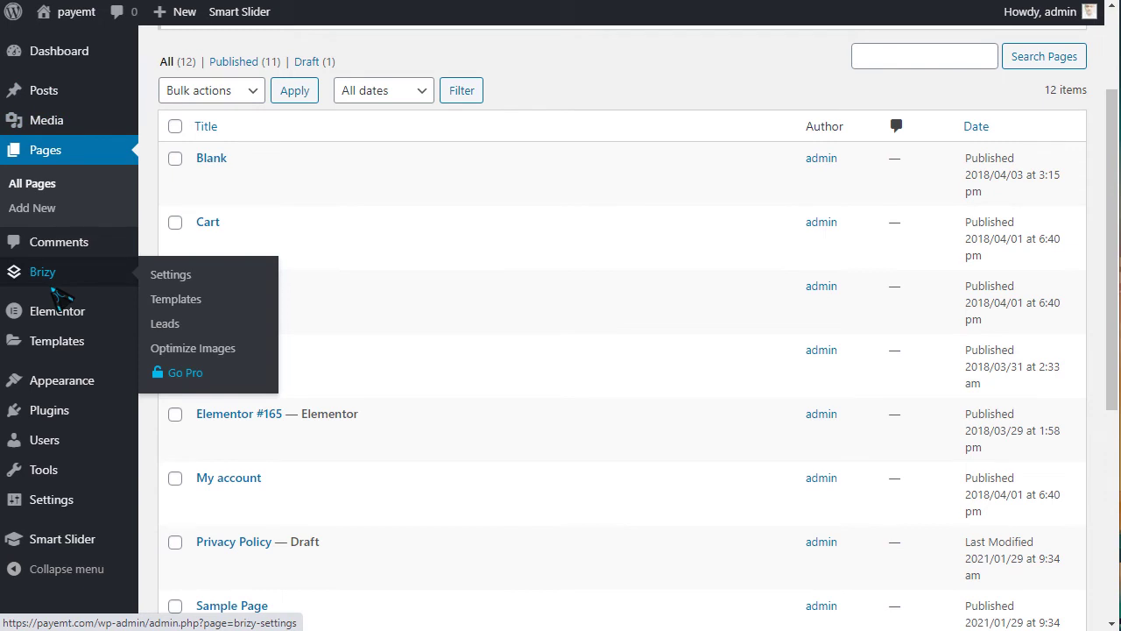
Open the site in the customizer and turn off displaying the site title and tagline in Site Identity
scroll(421, 414, "down", 2)
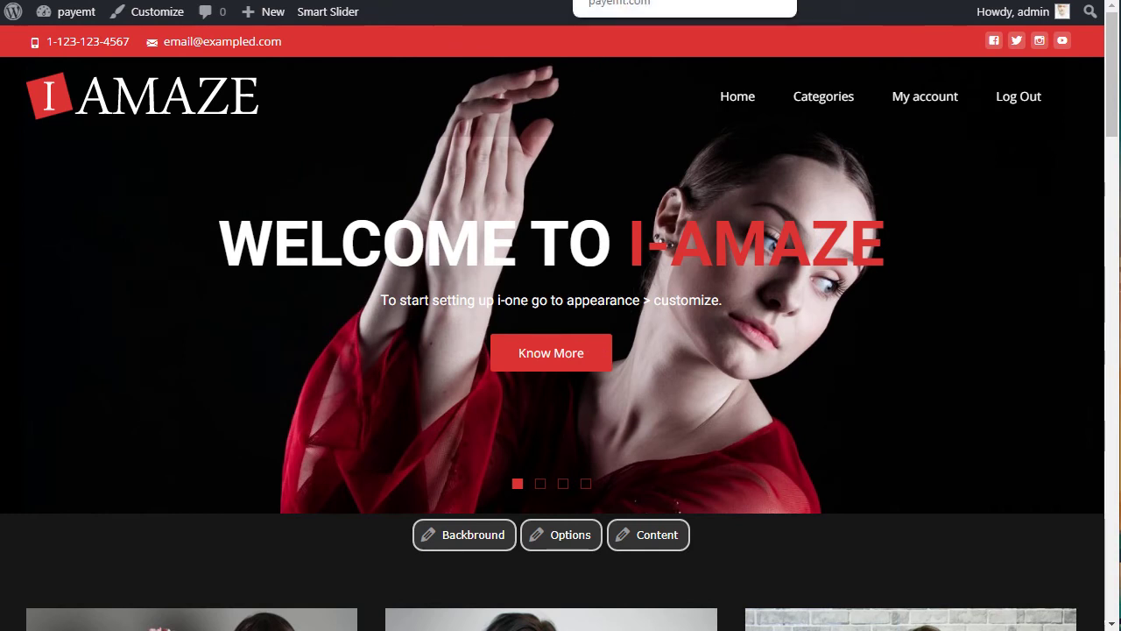
key("F5")
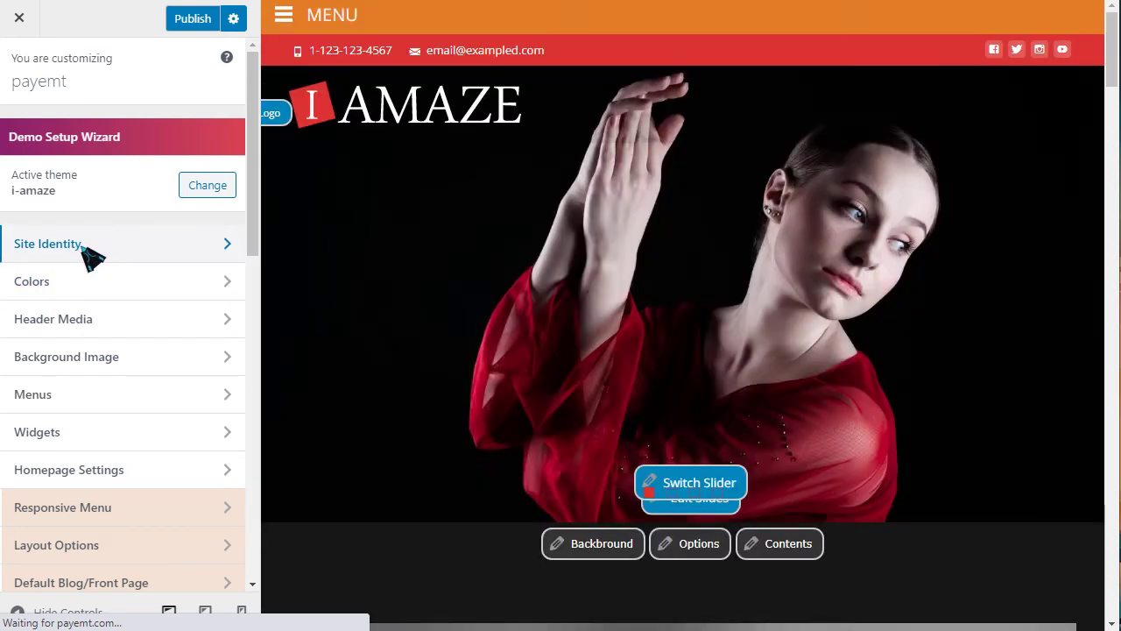
left_click(91, 249)
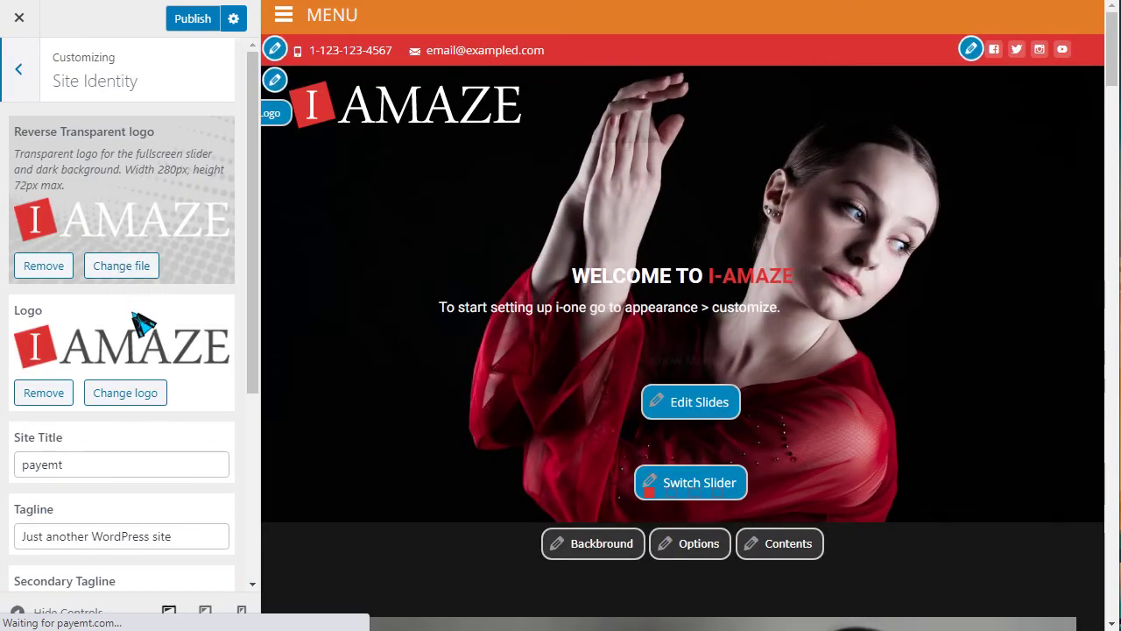
scroll(131, 312, "down", 1)
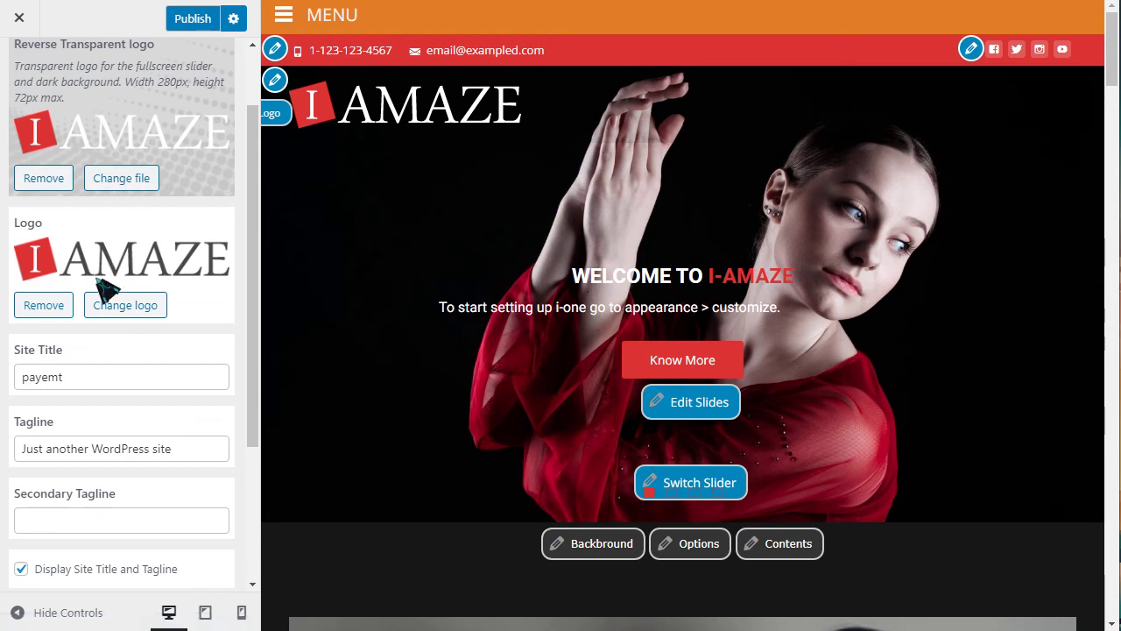
scroll(123, 323, "down", 2)
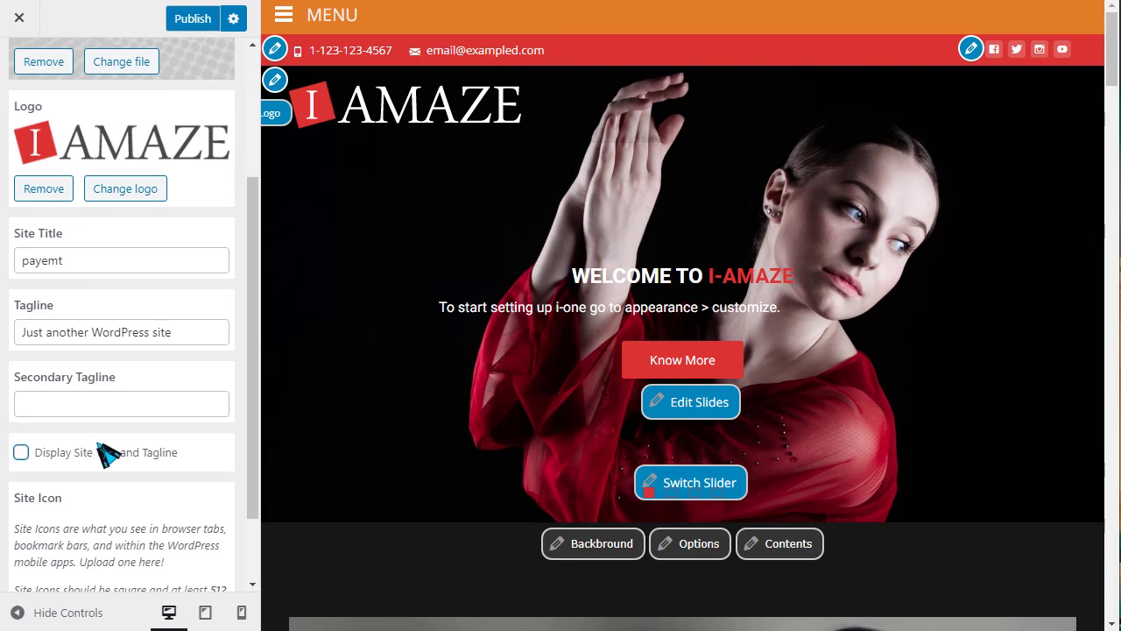
scroll(101, 429, "down", 2)
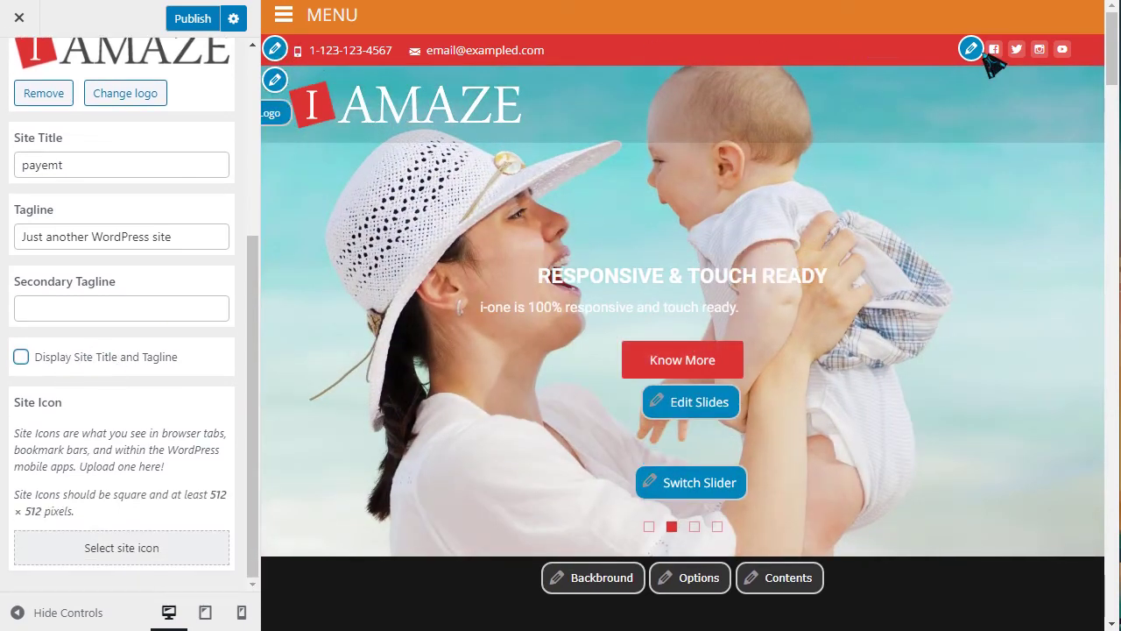
Examine the topbar contact, social link and logo settings through the edit shortcuts in the site preview
scroll(806, 408, "down", 3)
scroll(806, 408, "up", 3)
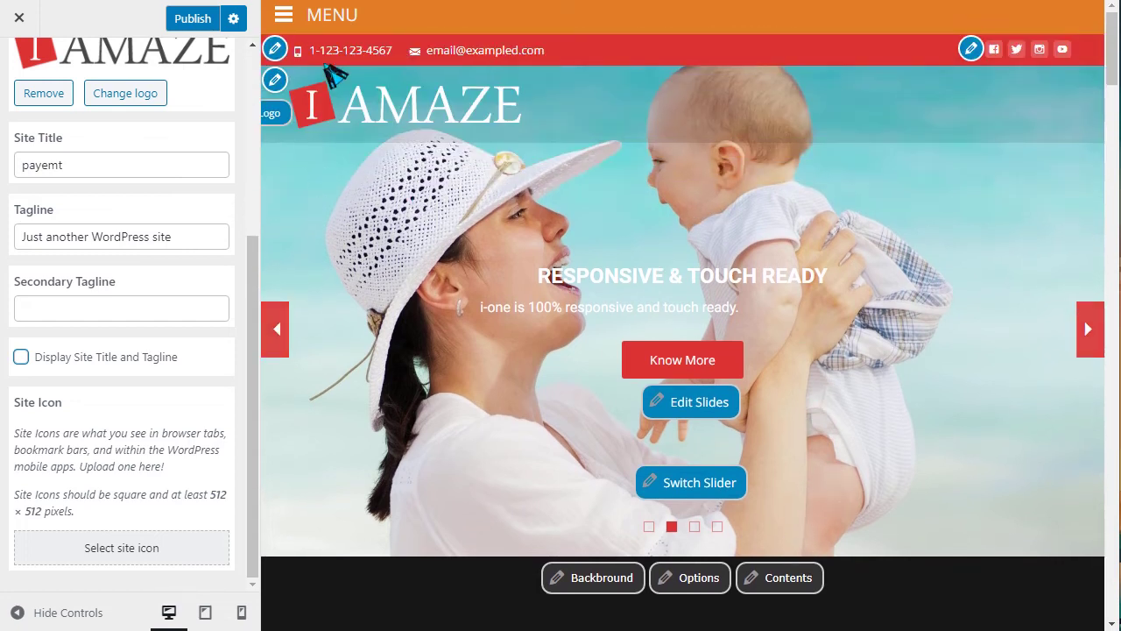
left_click(275, 49)
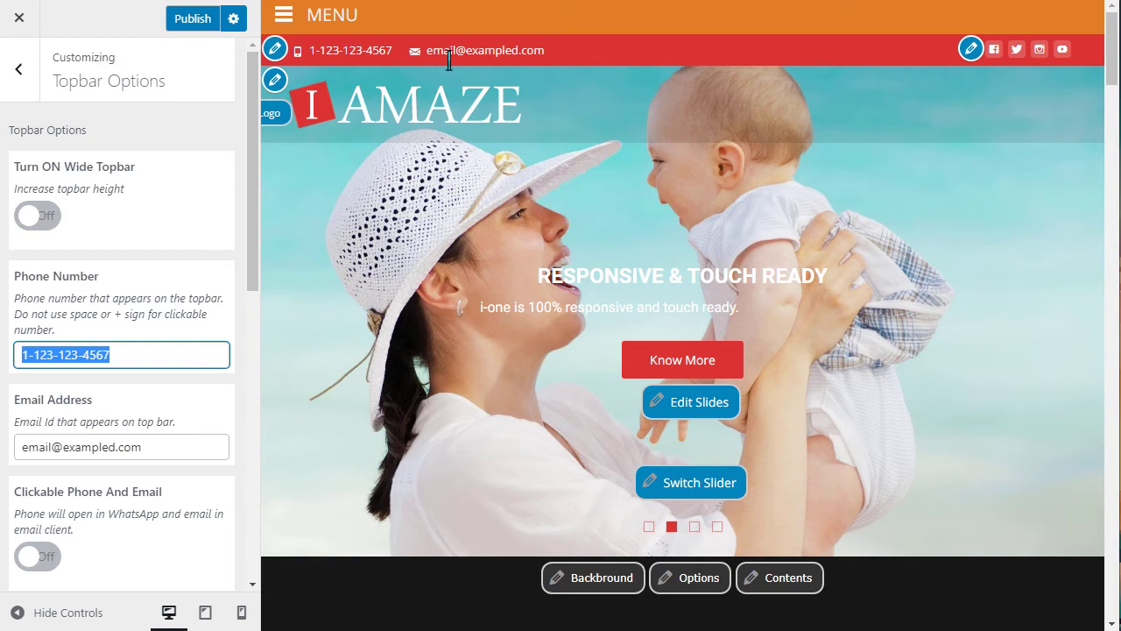
left_click(971, 48)
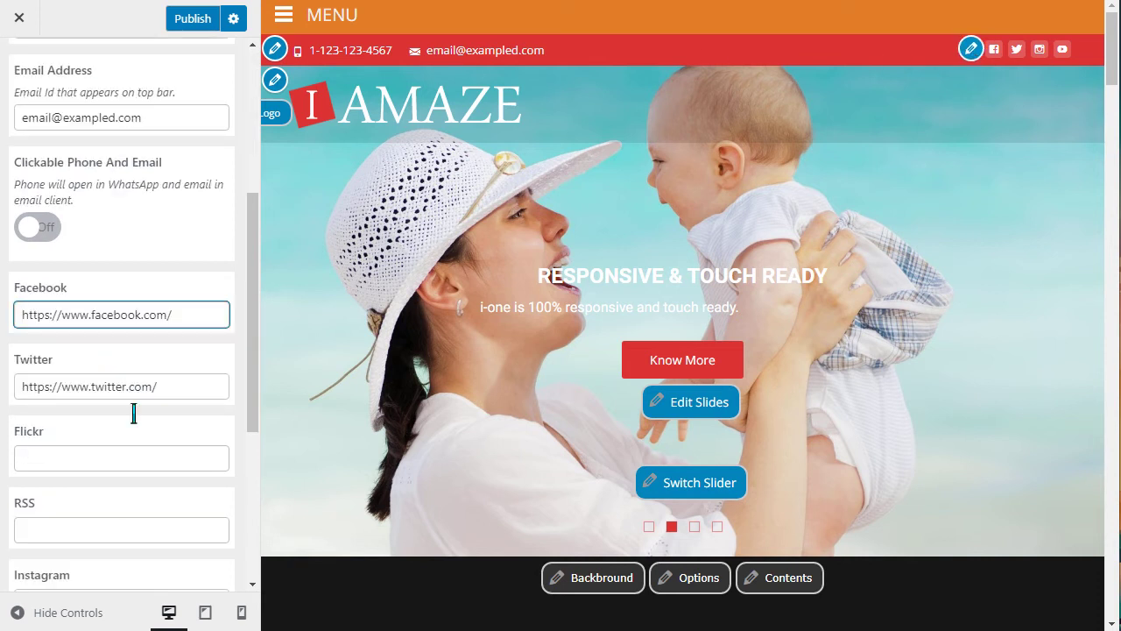
scroll(137, 479, "down", 4)
scroll(132, 476, "up", 7)
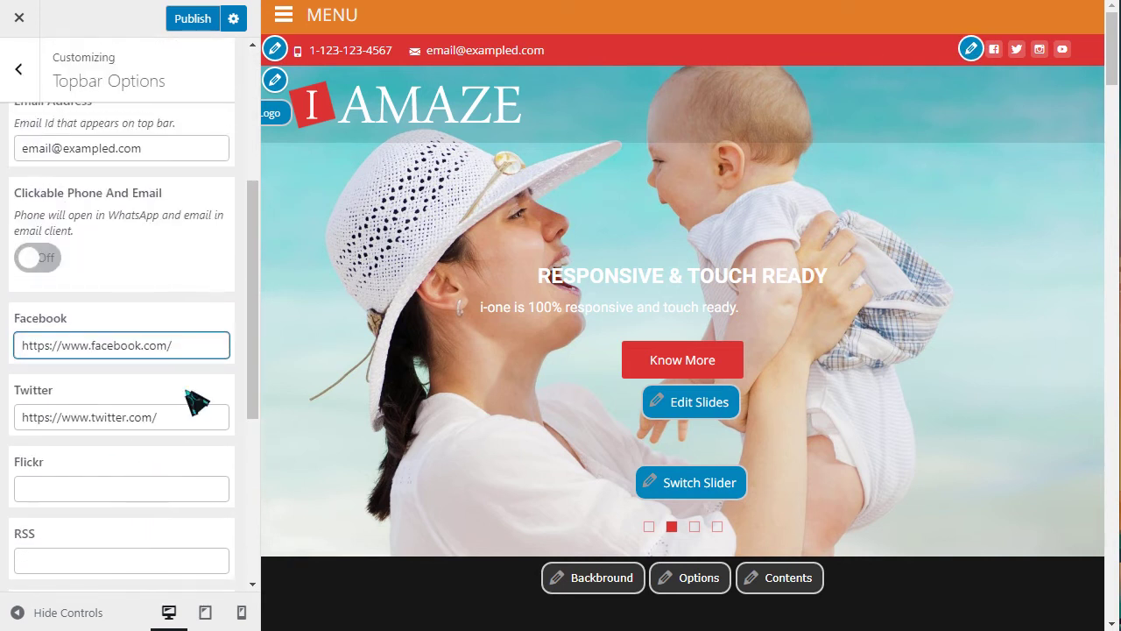
left_click(276, 83)
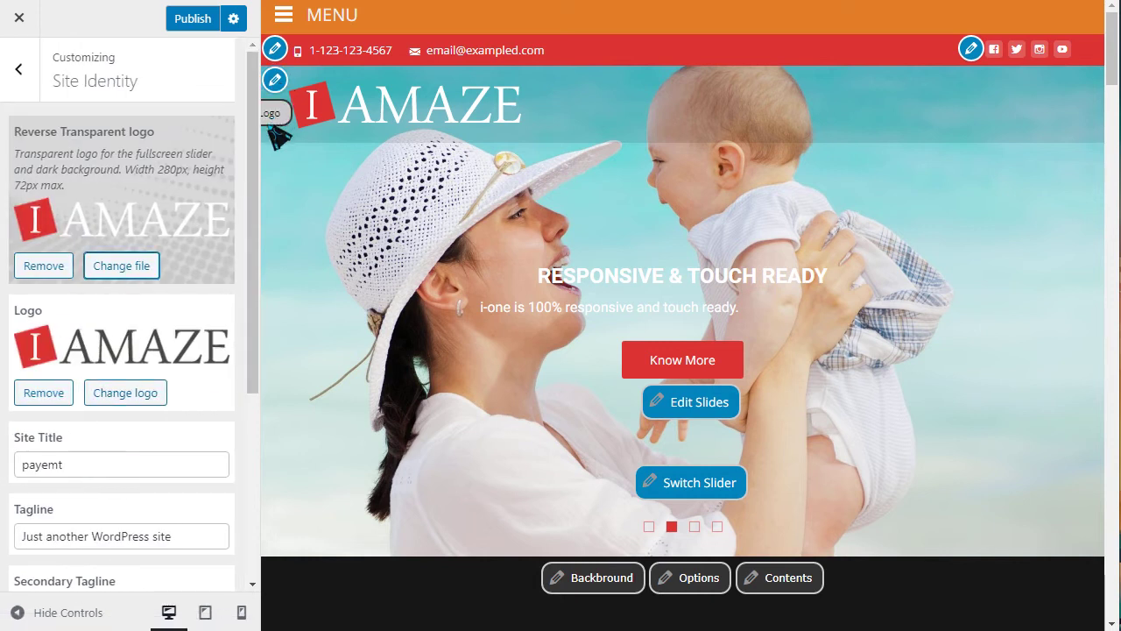
scroll(710, 385, "down", 1)
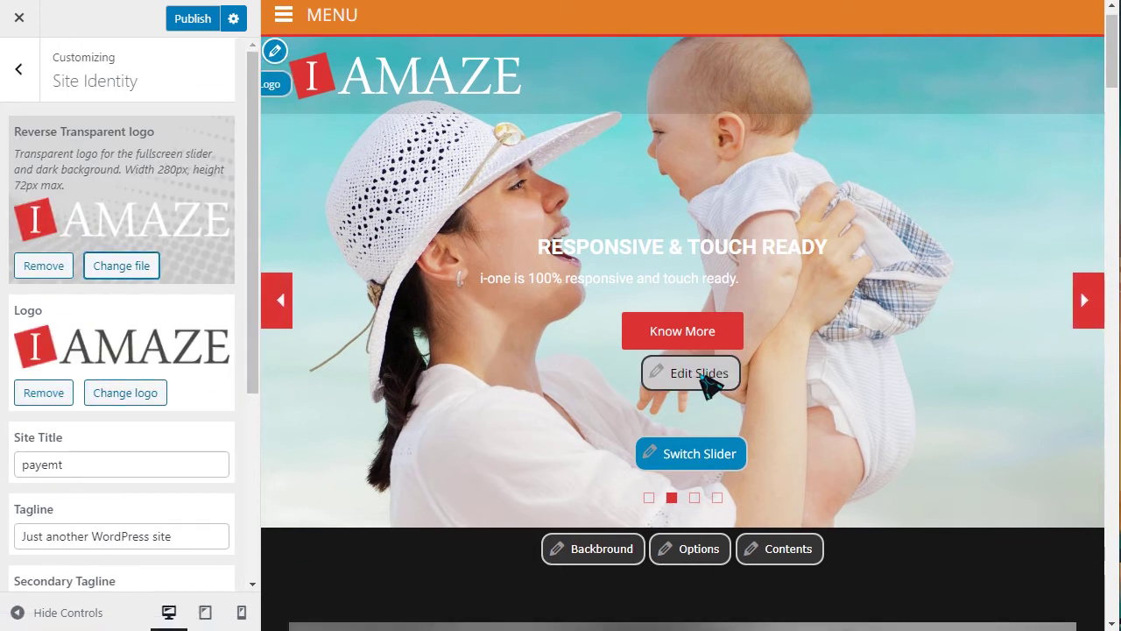
Set the background color of the Images/Ads section below the slider to #fb8787
scroll(709, 394, "down", 3)
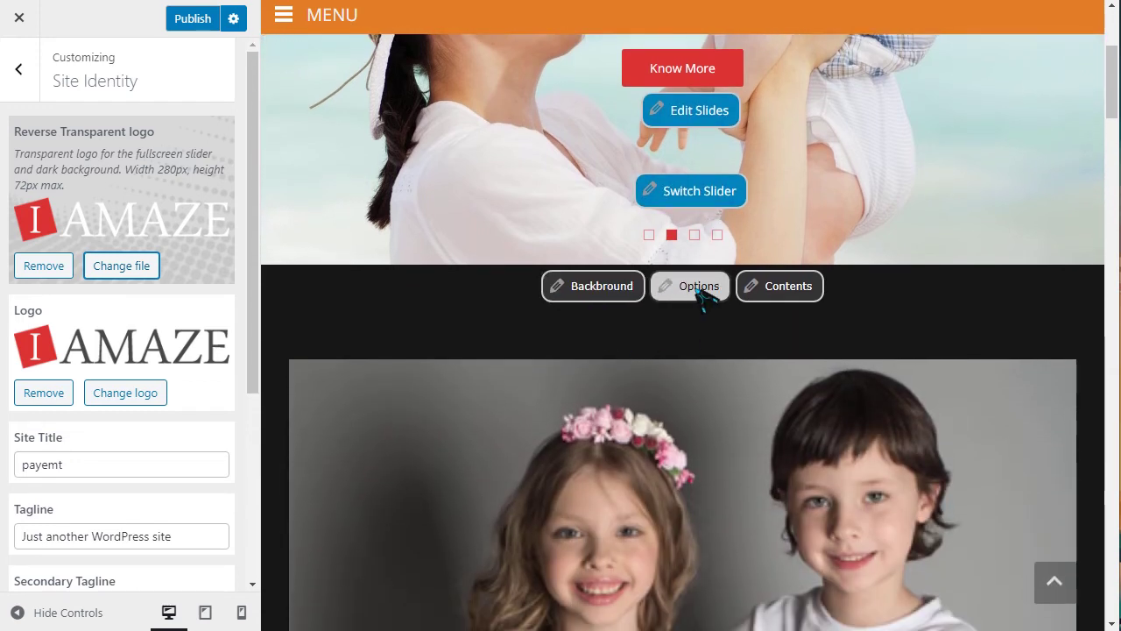
left_click(601, 292)
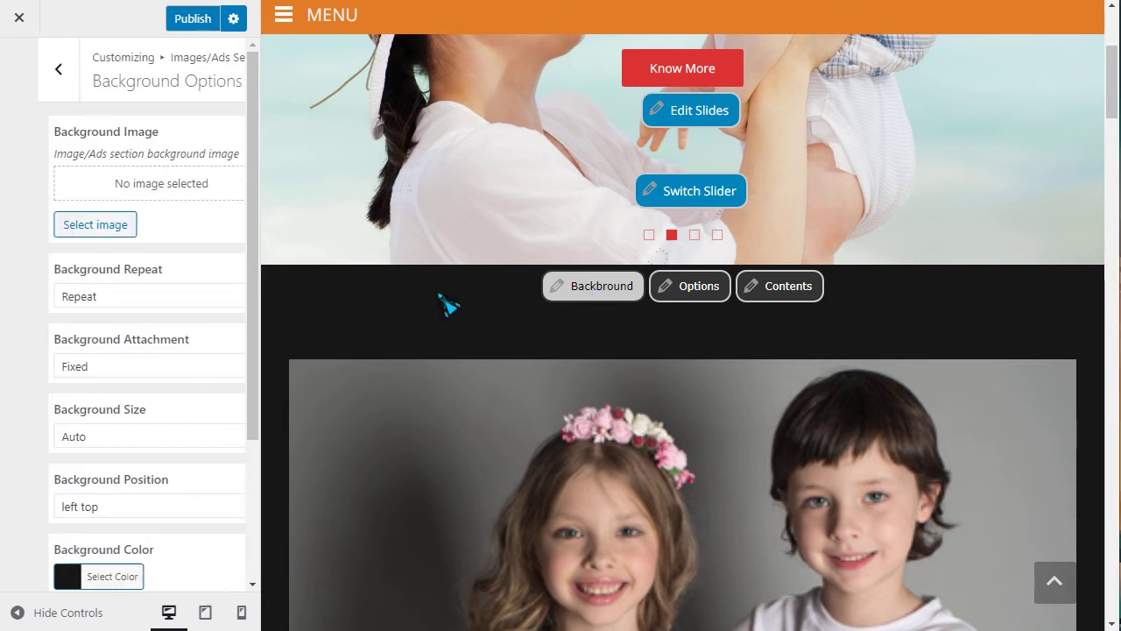
scroll(70, 438, "down", 3)
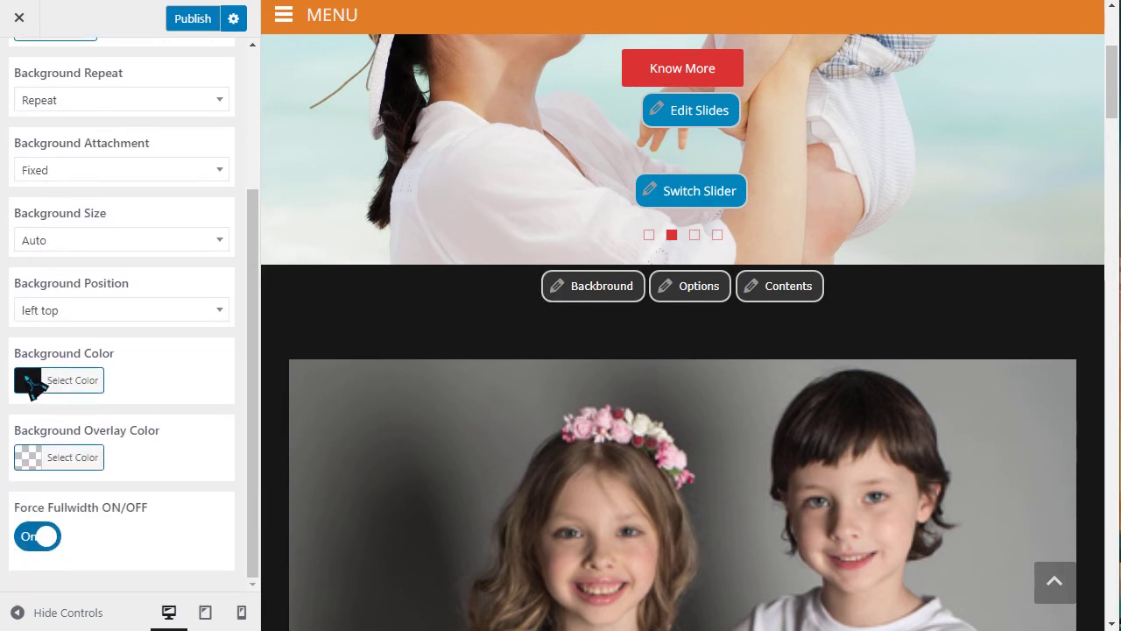
left_click(31, 382)
left_click(176, 444)
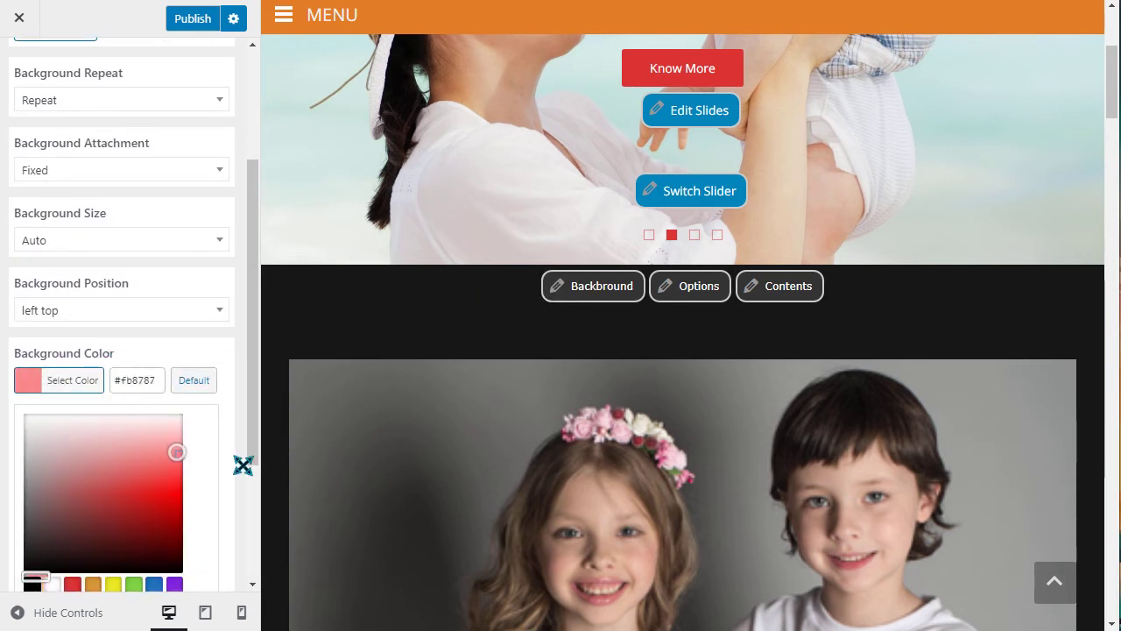
left_click(243, 459)
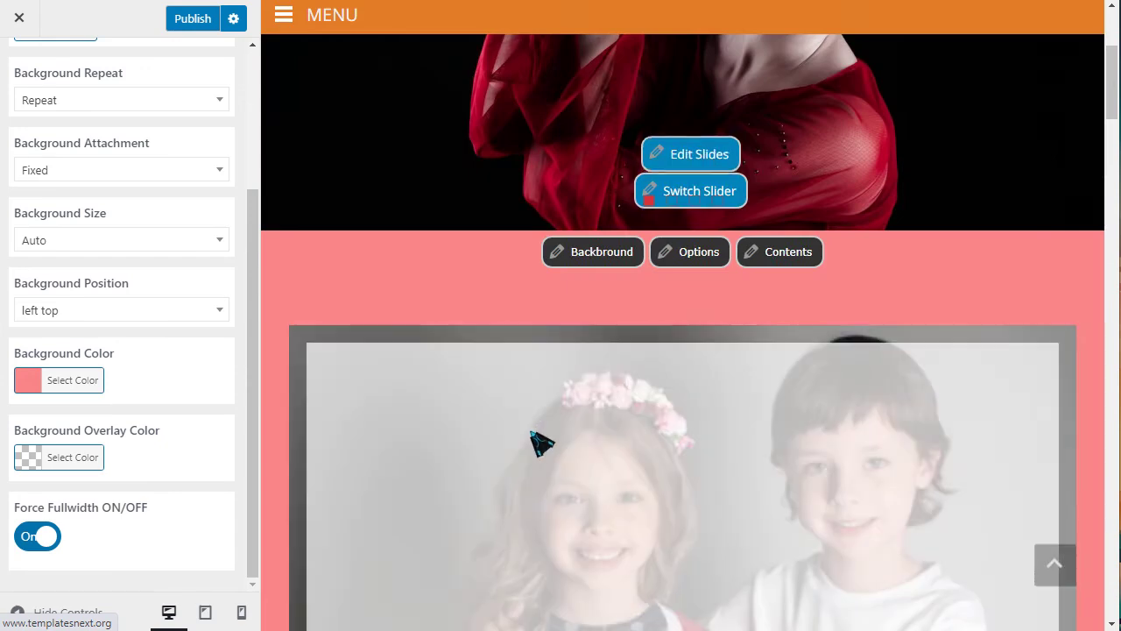
Check the recolored image section in the full-width preview with the controls hidden, and bring the controls back
scroll(420, 376, "down", 4)
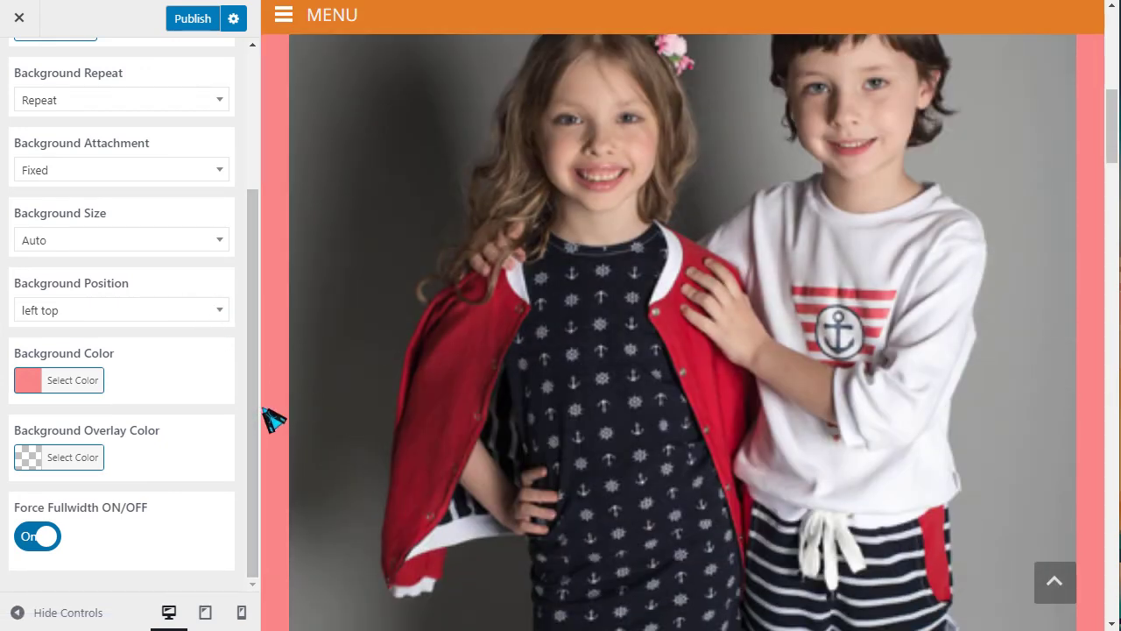
left_click(19, 612)
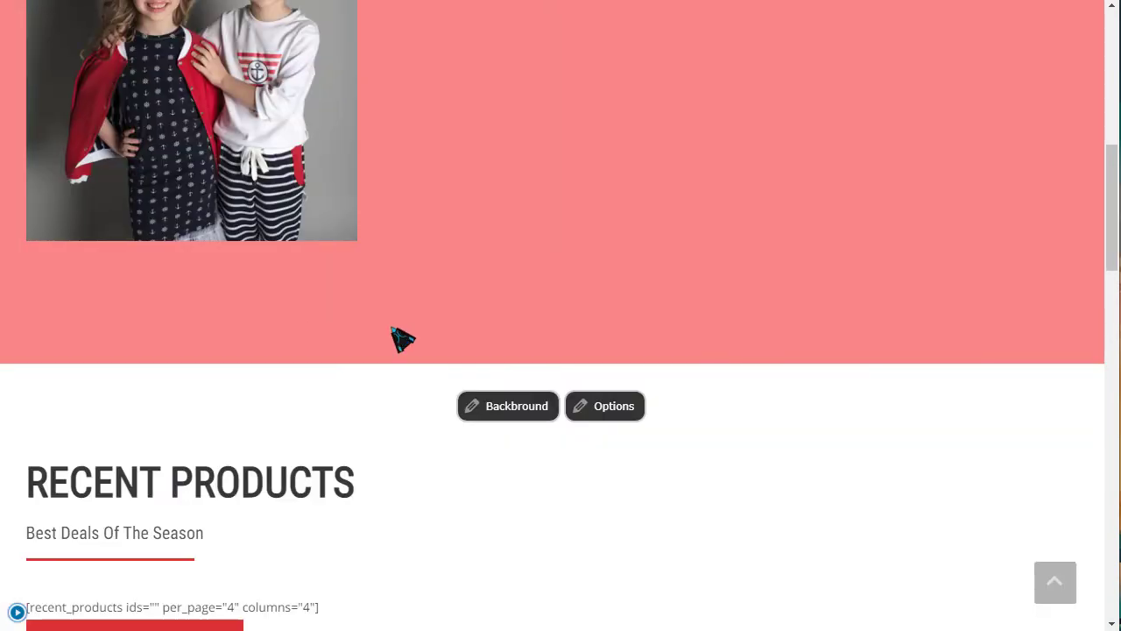
scroll(520, 288, "up", 5)
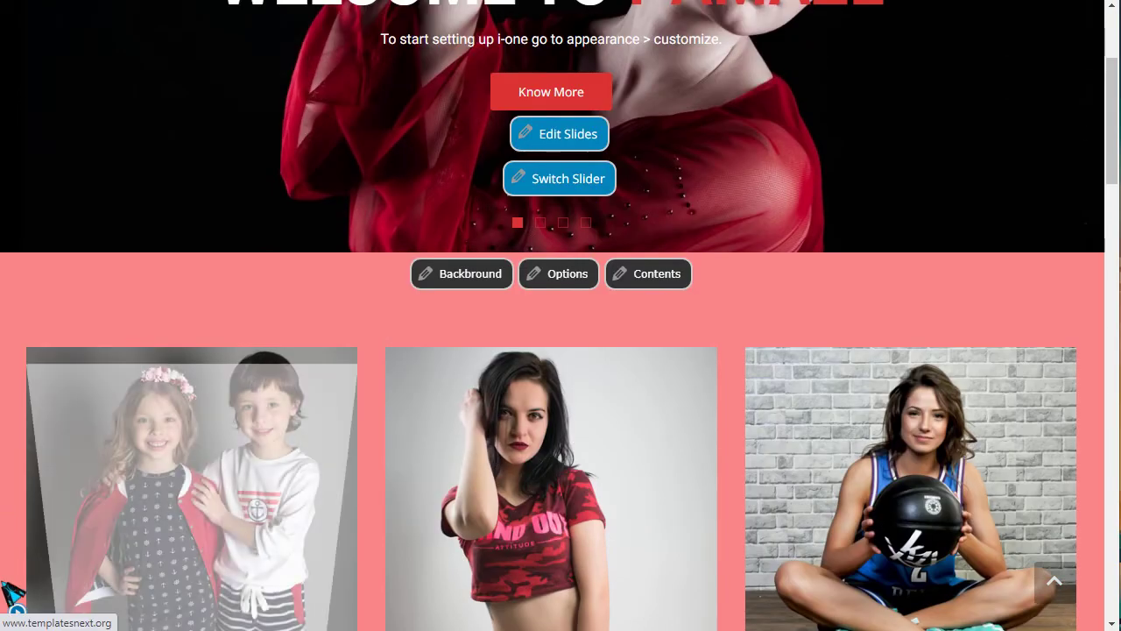
left_click(17, 612)
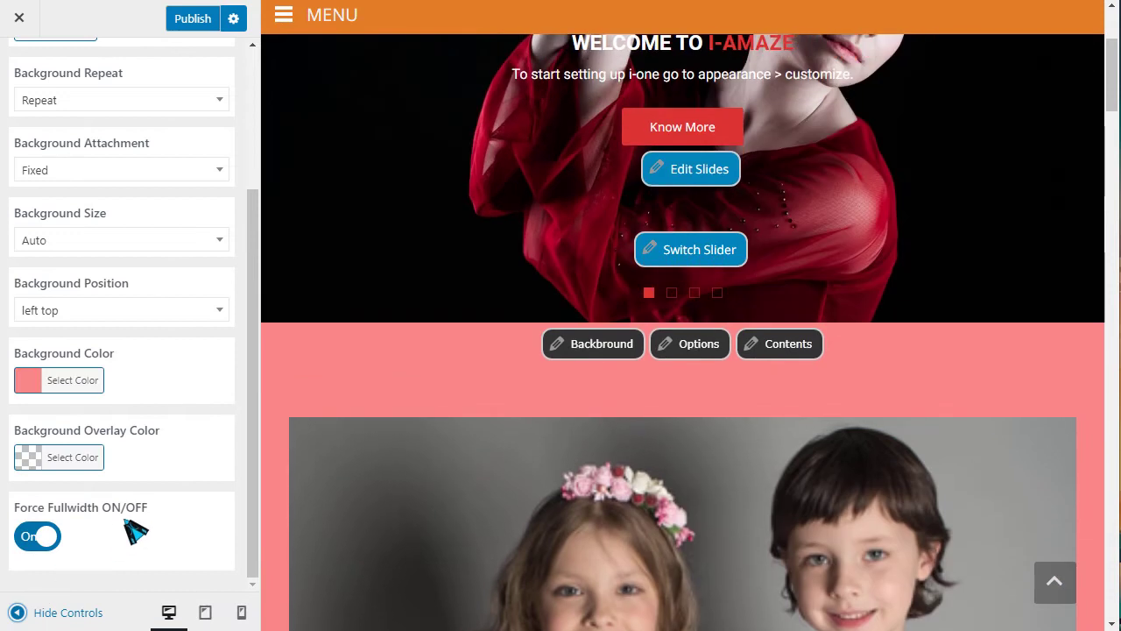
Return from the background options to the main customizer list and look through its sections
scroll(146, 400, "up", 5)
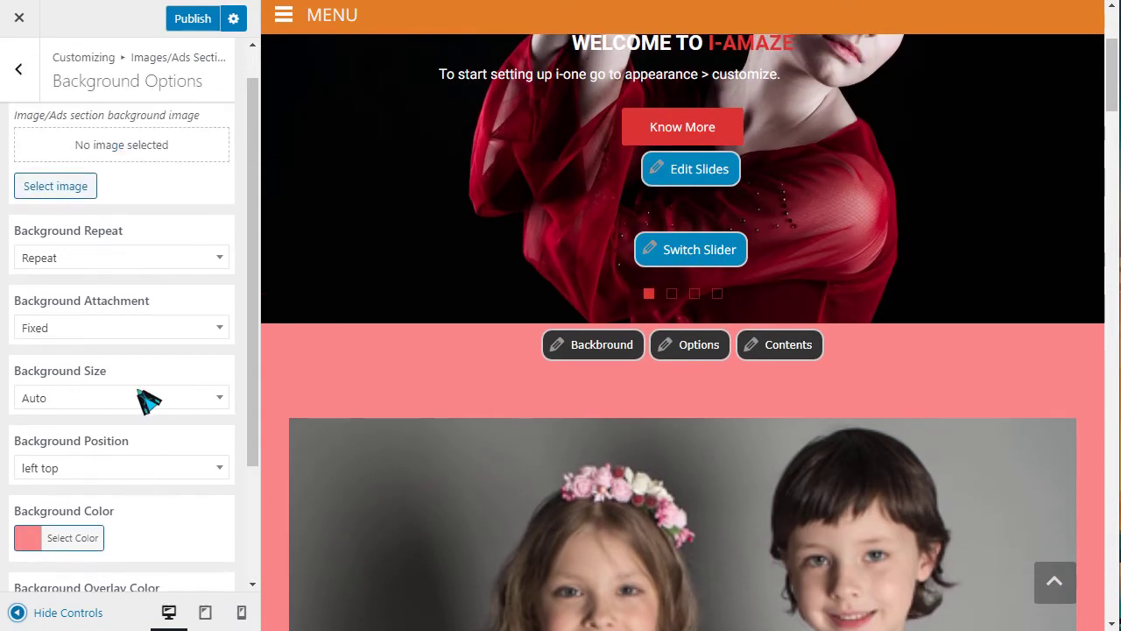
left_click(26, 92)
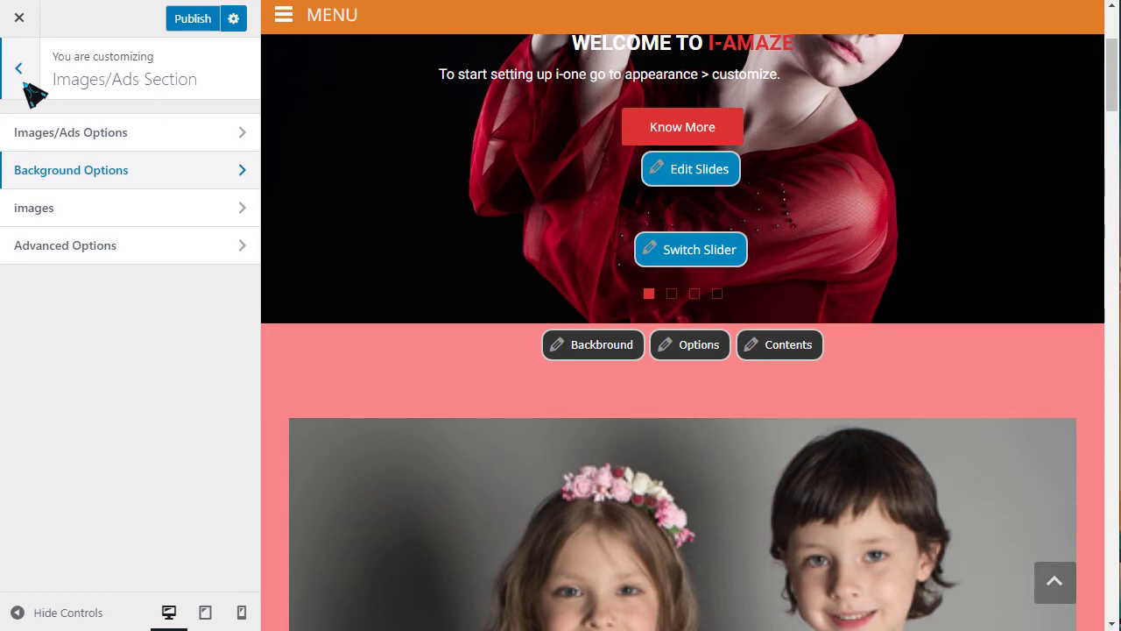
left_click(27, 90)
scroll(105, 323, "up", 6)
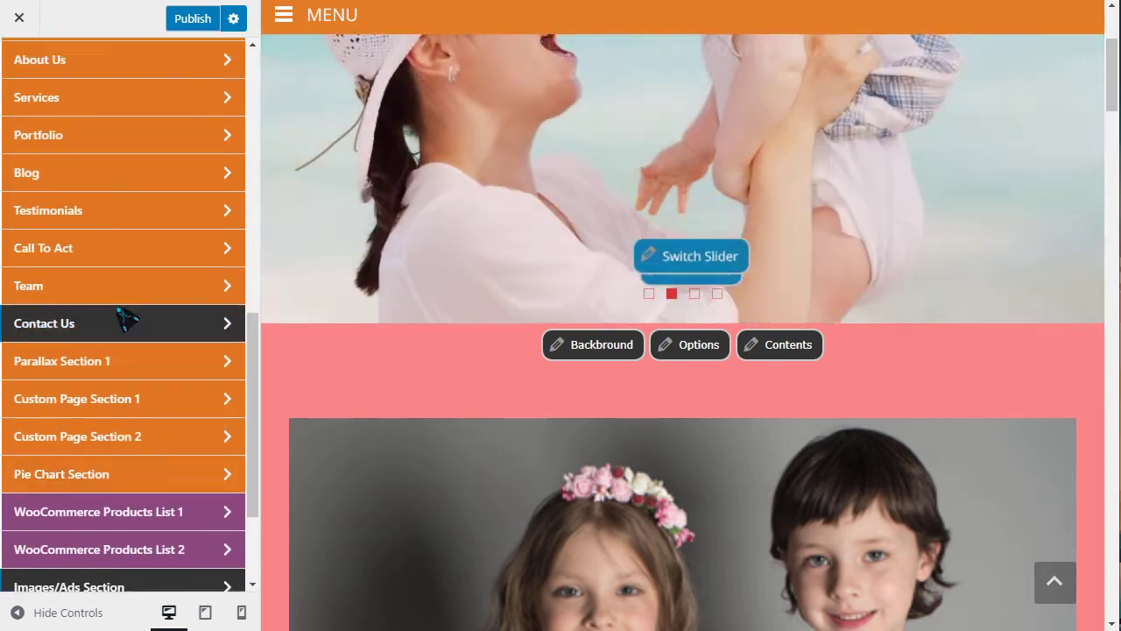
scroll(100, 324, "up", 2)
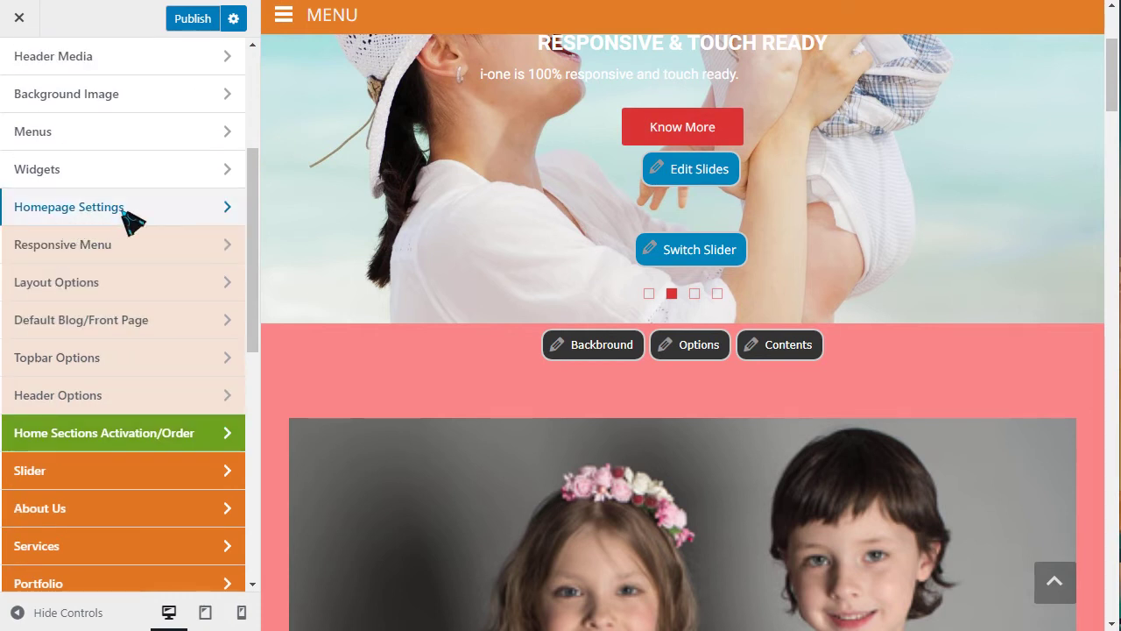
Turn on the Show Search option for the main navigation in the Header Options and return to the section list
scroll(132, 383, "down", 2)
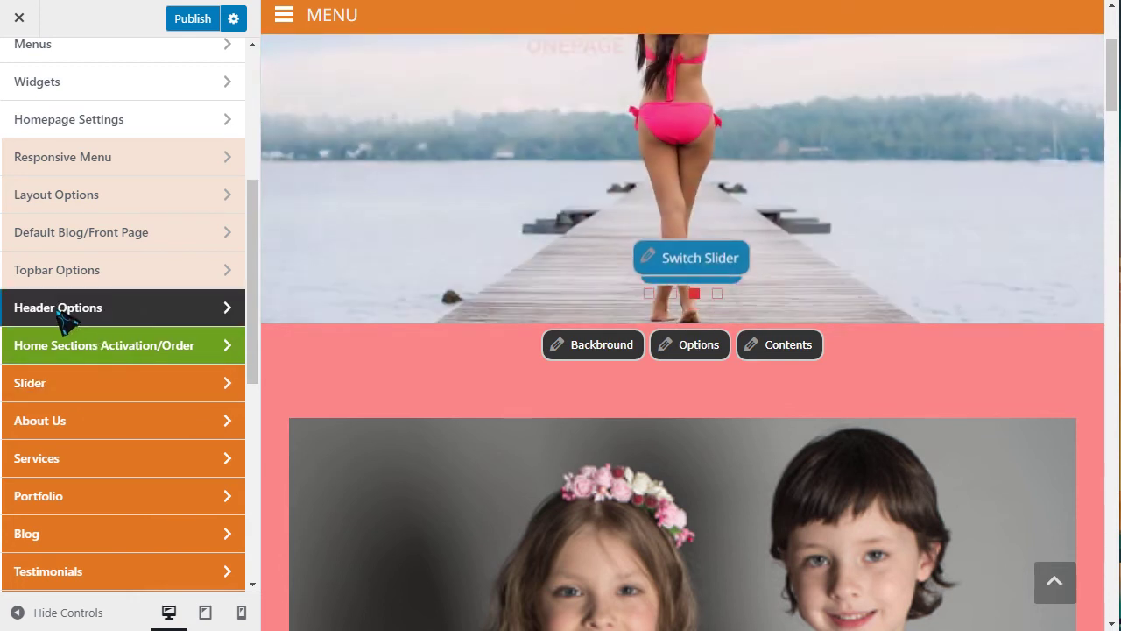
left_click(58, 316)
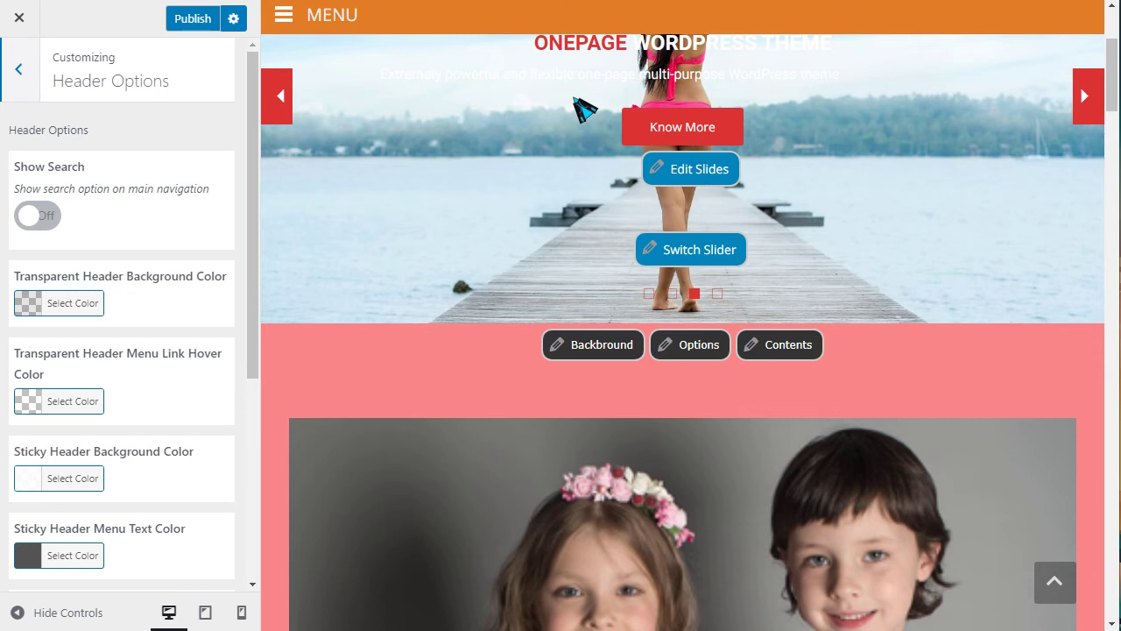
scroll(563, 295, "down", 2)
scroll(560, 308, "up", 5)
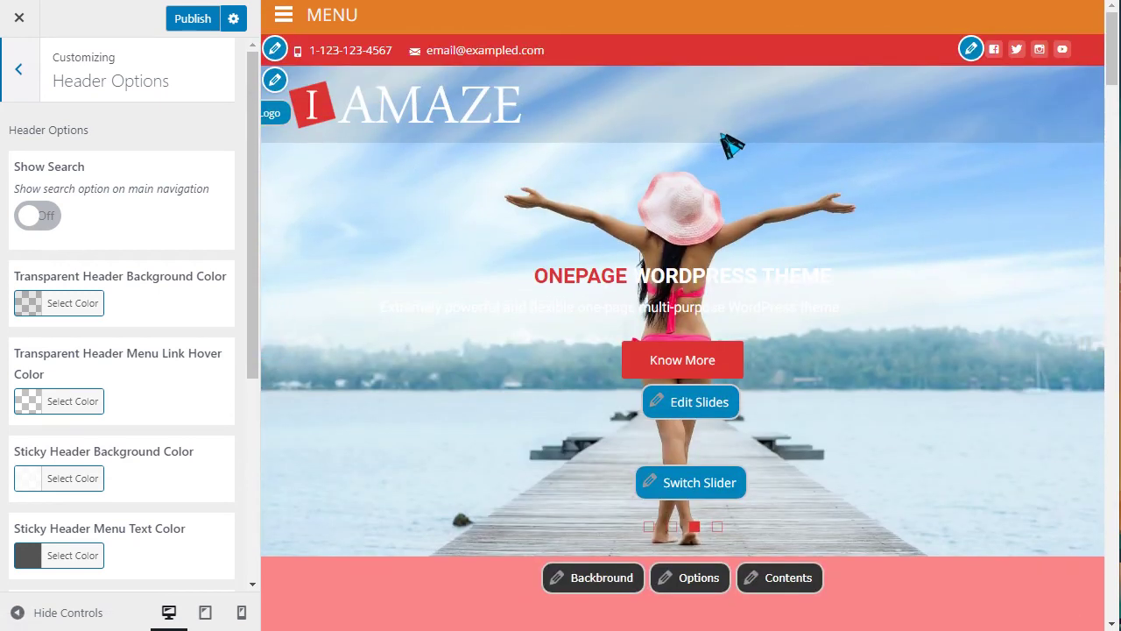
left_click(54, 219)
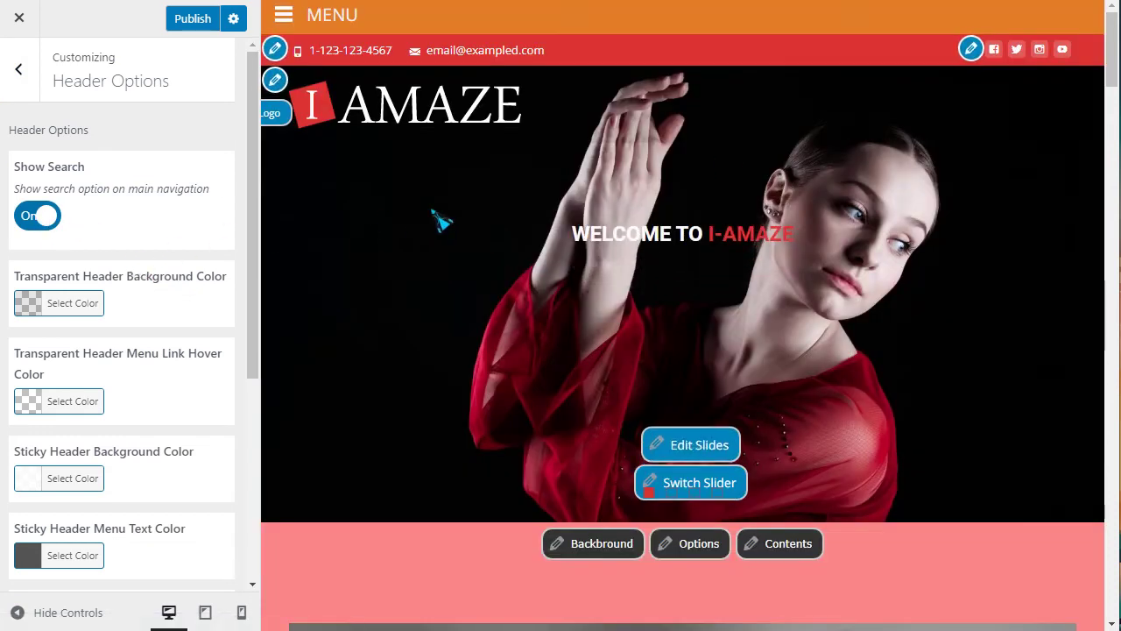
scroll(534, 201, "down", 2)
scroll(75, 371, "down", 3)
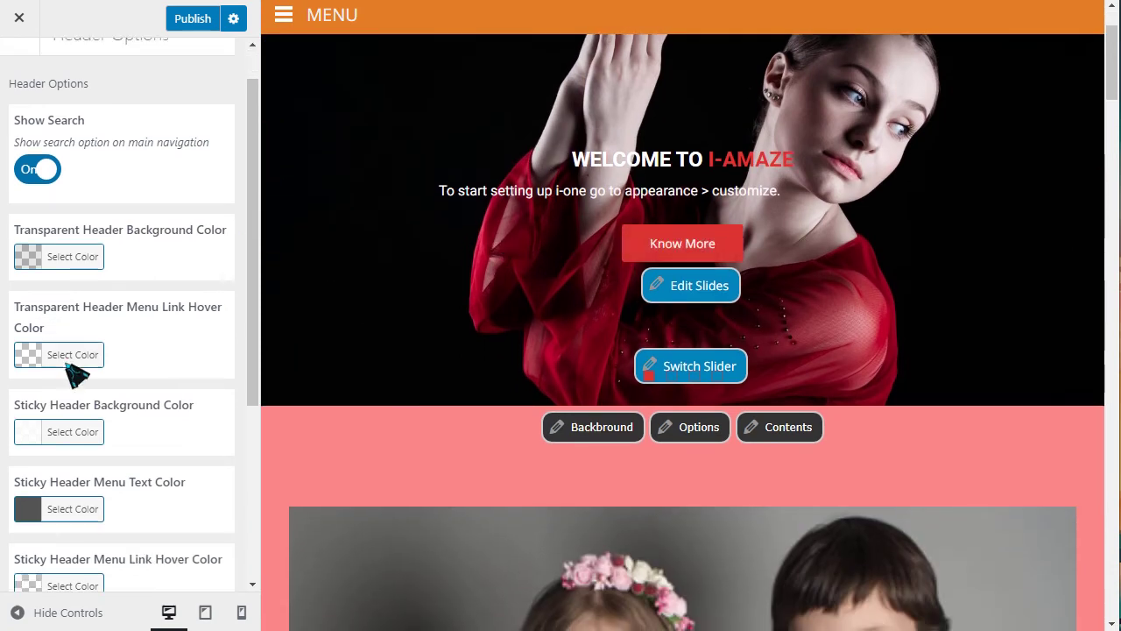
scroll(40, 143, "up", 4)
left_click(18, 67)
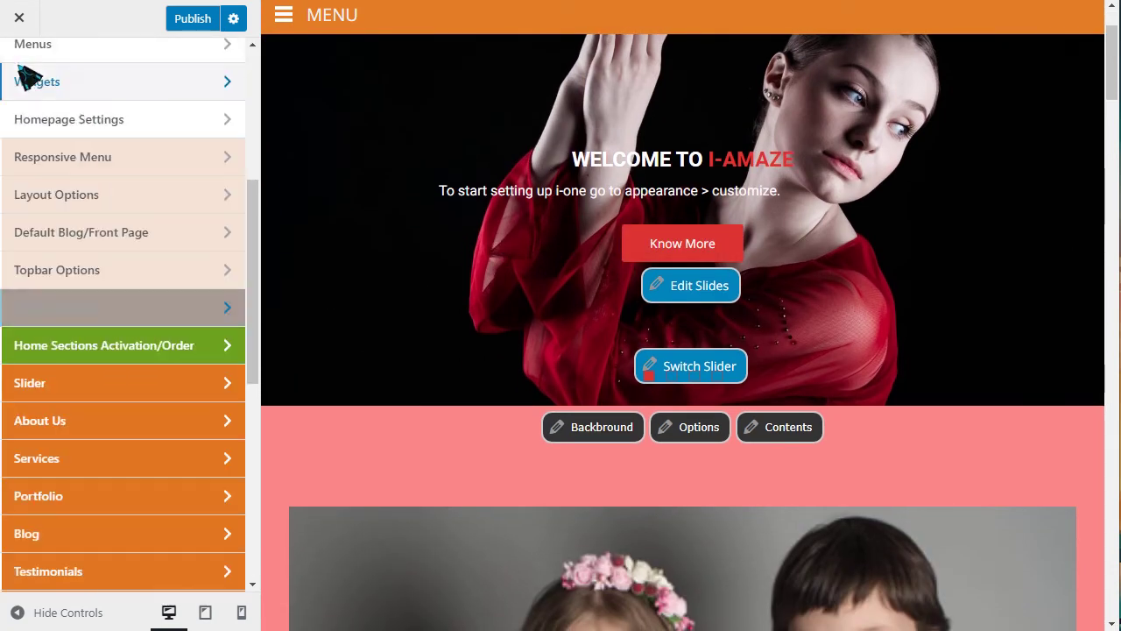
Look through the main customizer list from the active theme to its end and examine the Additional CSS code
scroll(66, 136, "up", 8)
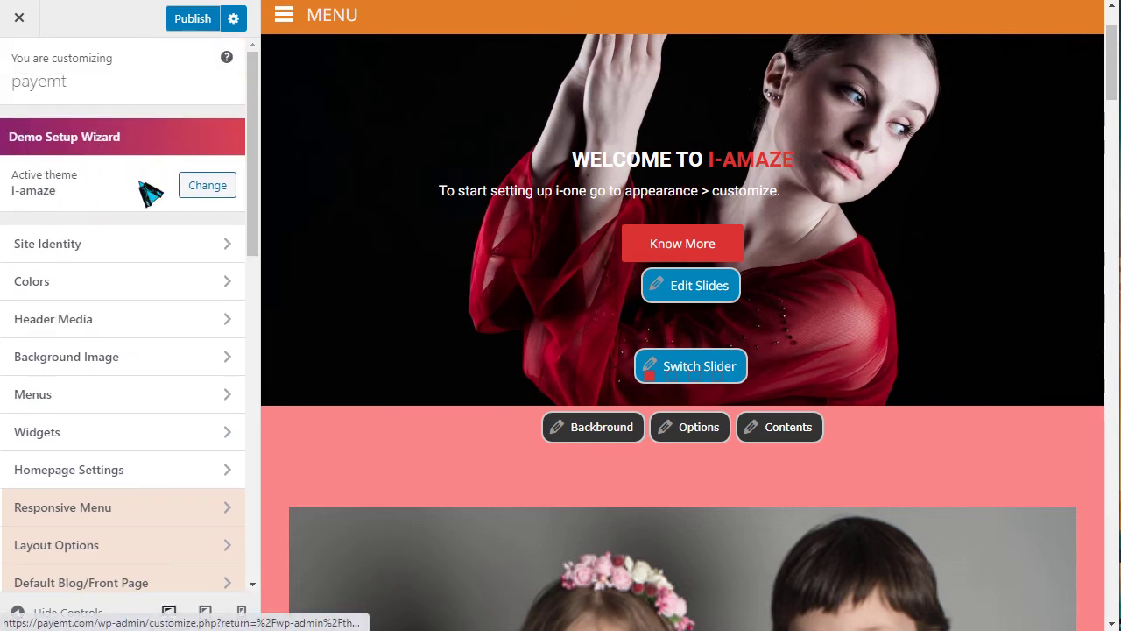
scroll(130, 289, "down", 12)
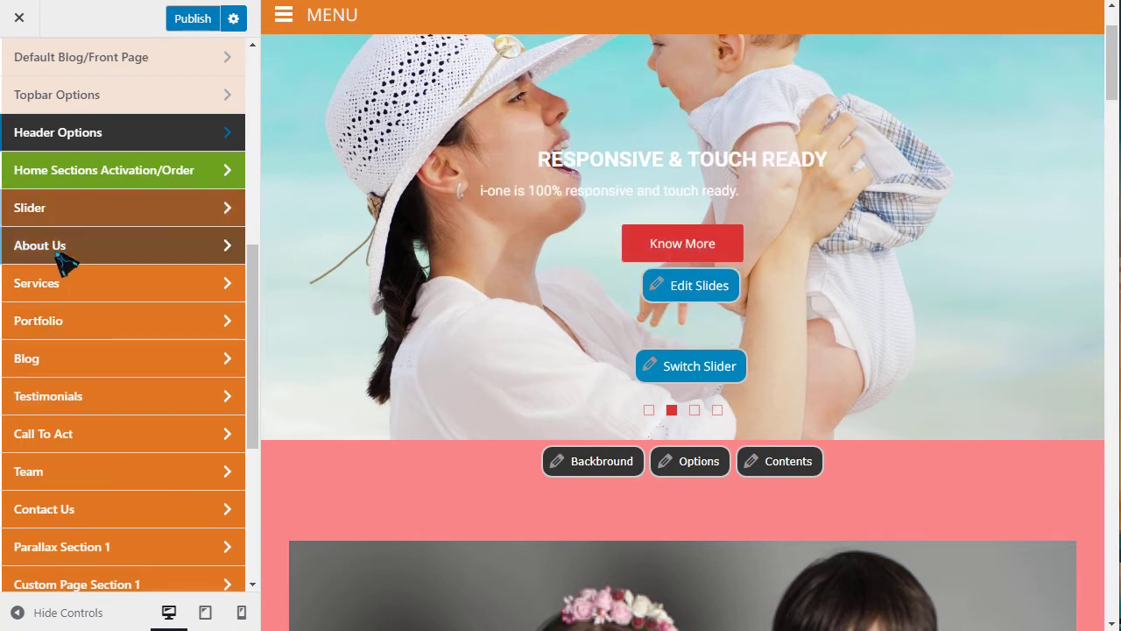
scroll(87, 294, "down", 2)
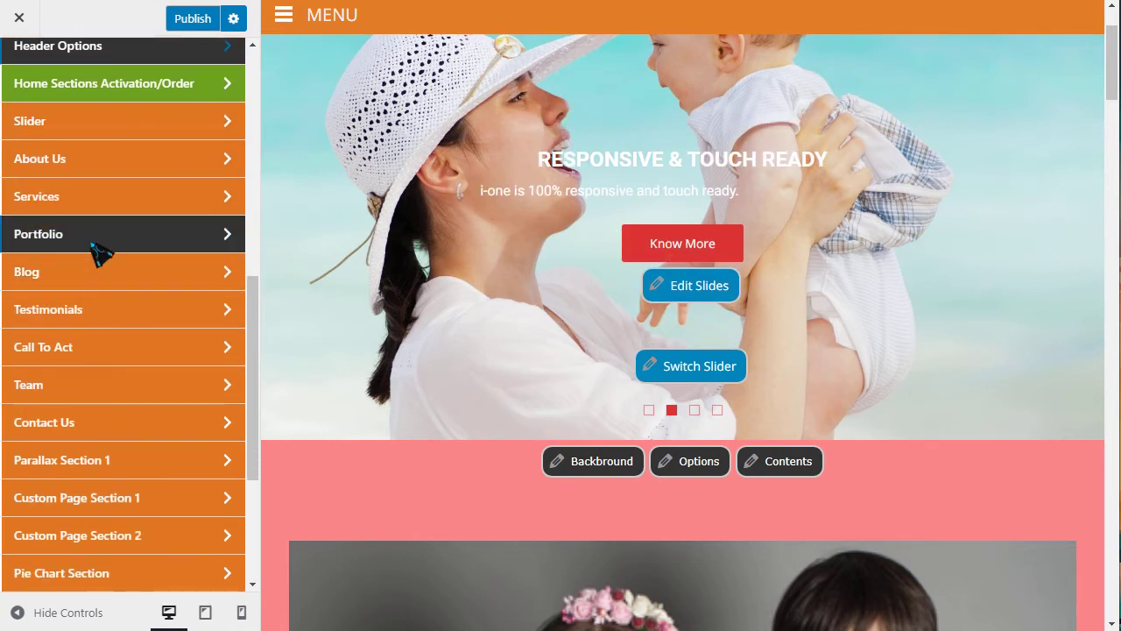
scroll(127, 289, "down", 2)
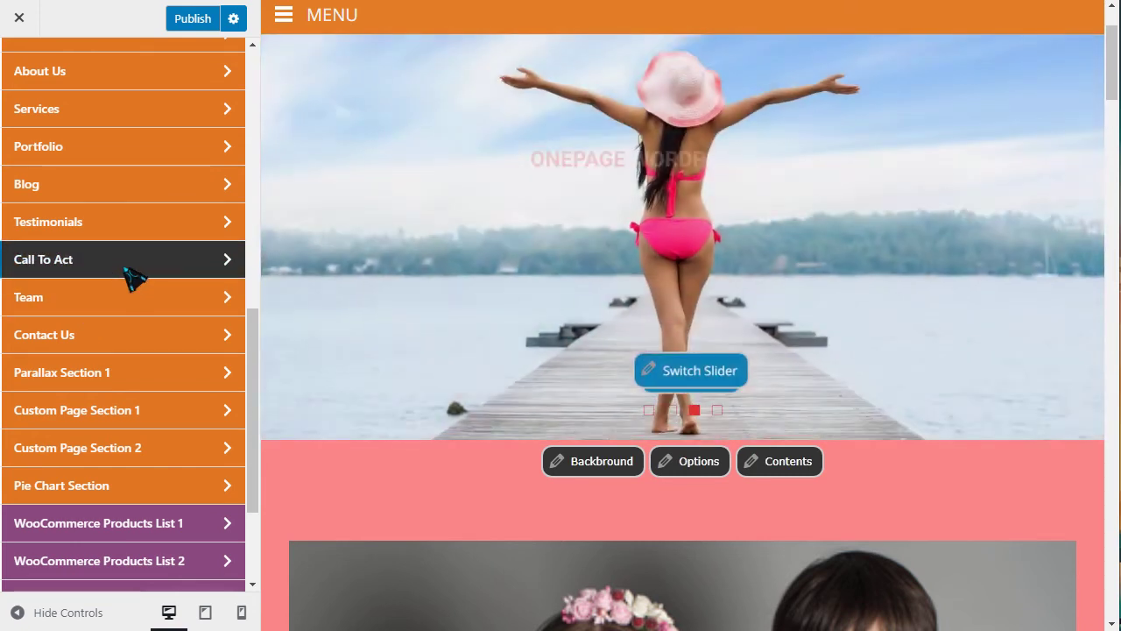
scroll(130, 352, "down", 2)
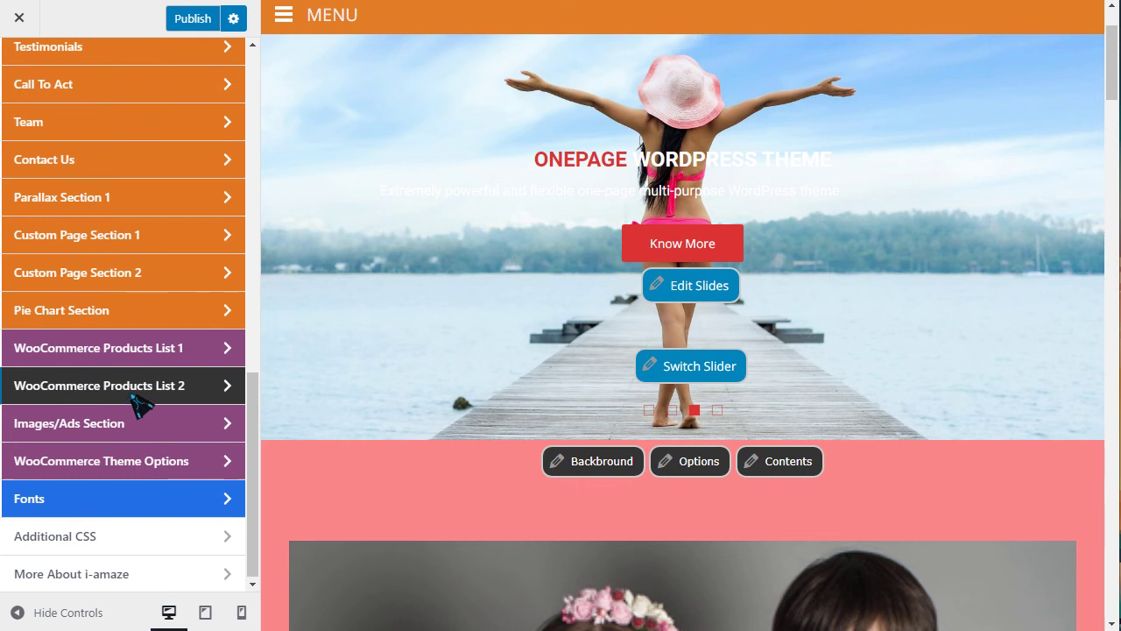
left_click(54, 530)
scroll(103, 429, "down", 3)
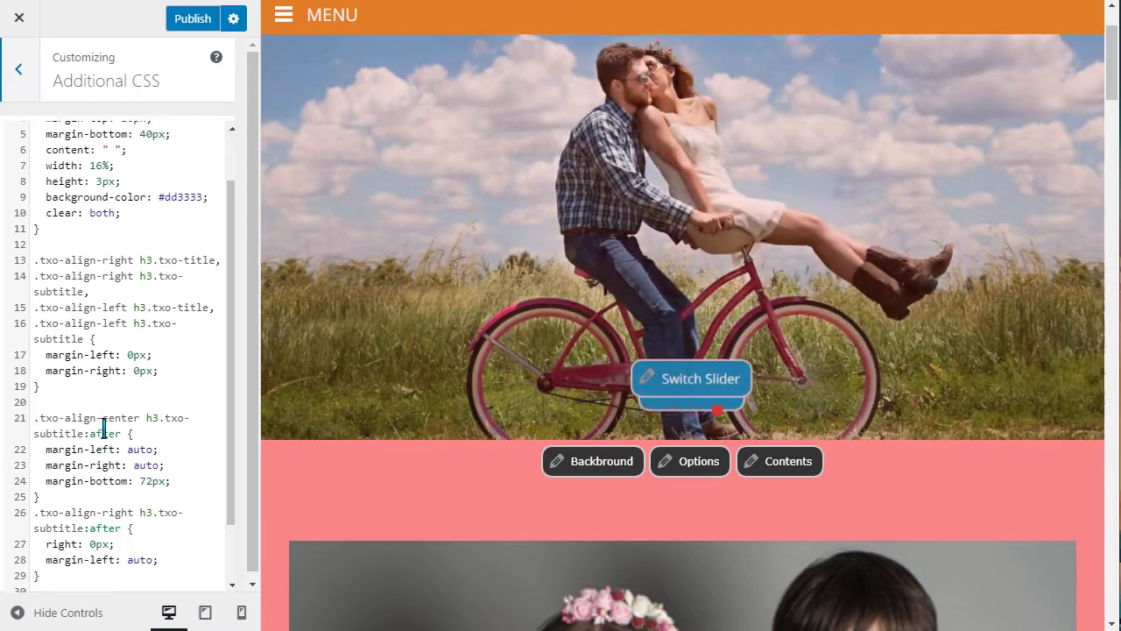
scroll(112, 420, "up", 3)
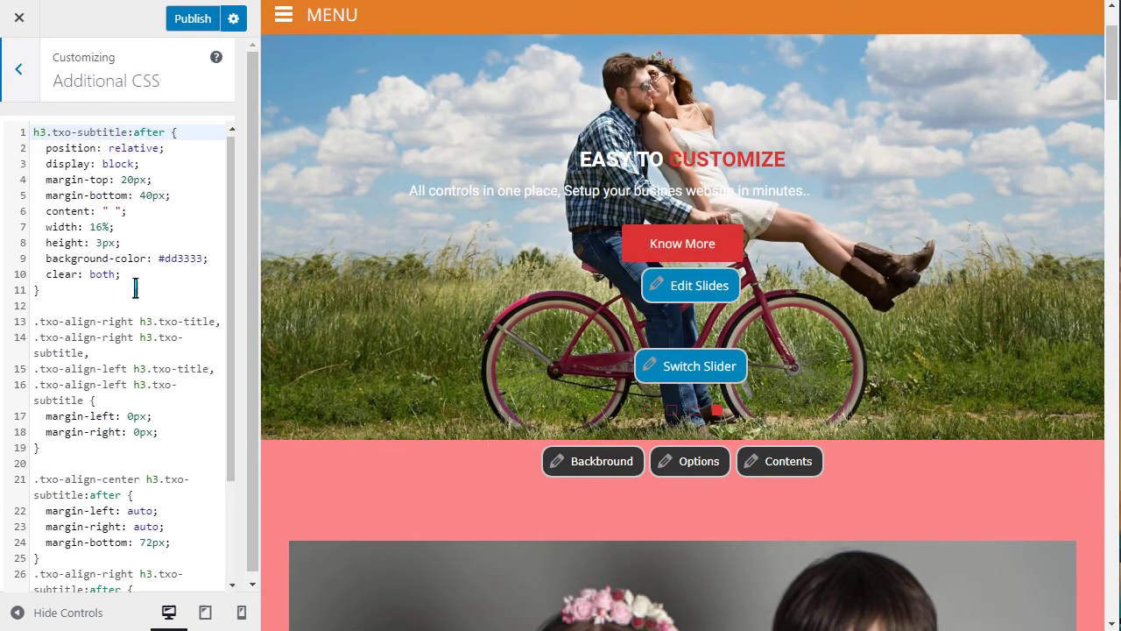
left_click(26, 77)
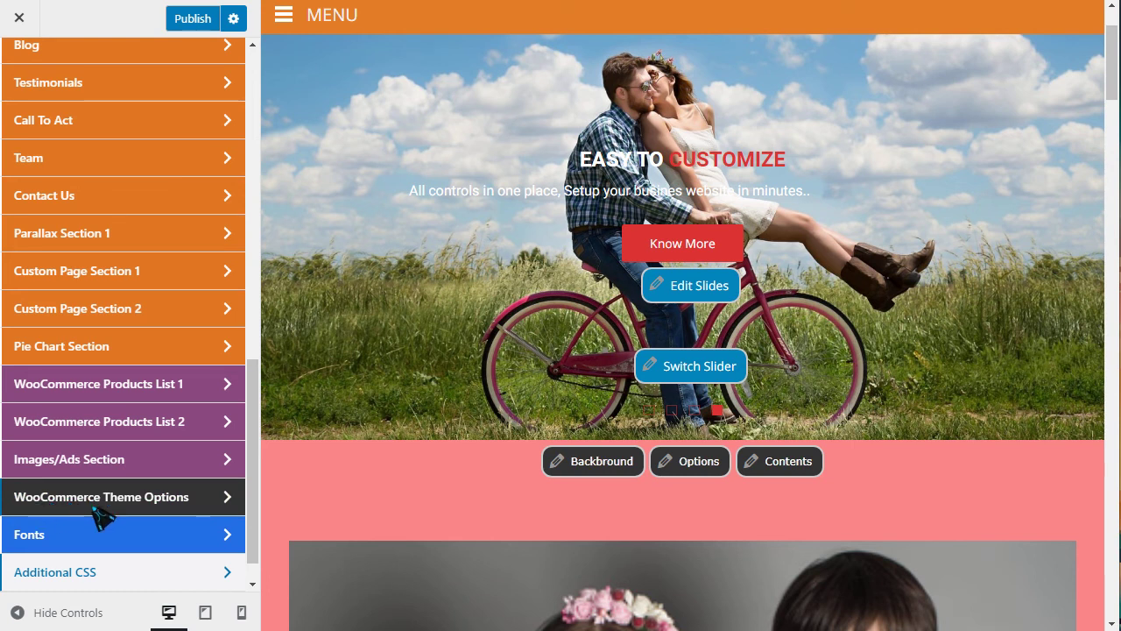
Examine the WooCommerce Theme Options and the options and background settings of the Images/Ads Section
left_click(131, 506)
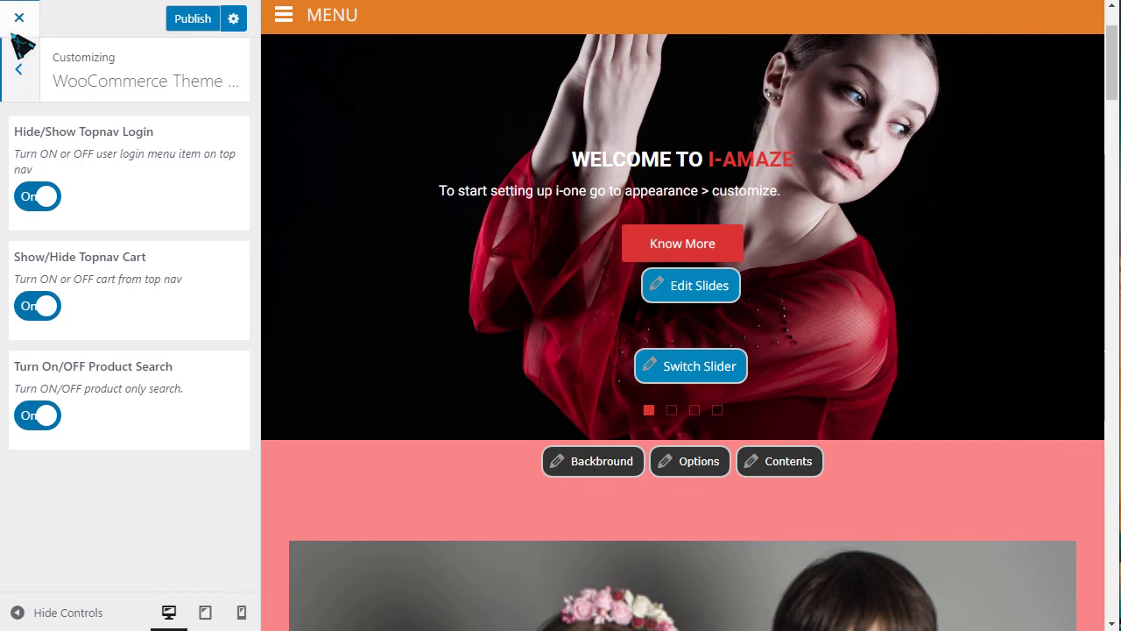
left_click(21, 70)
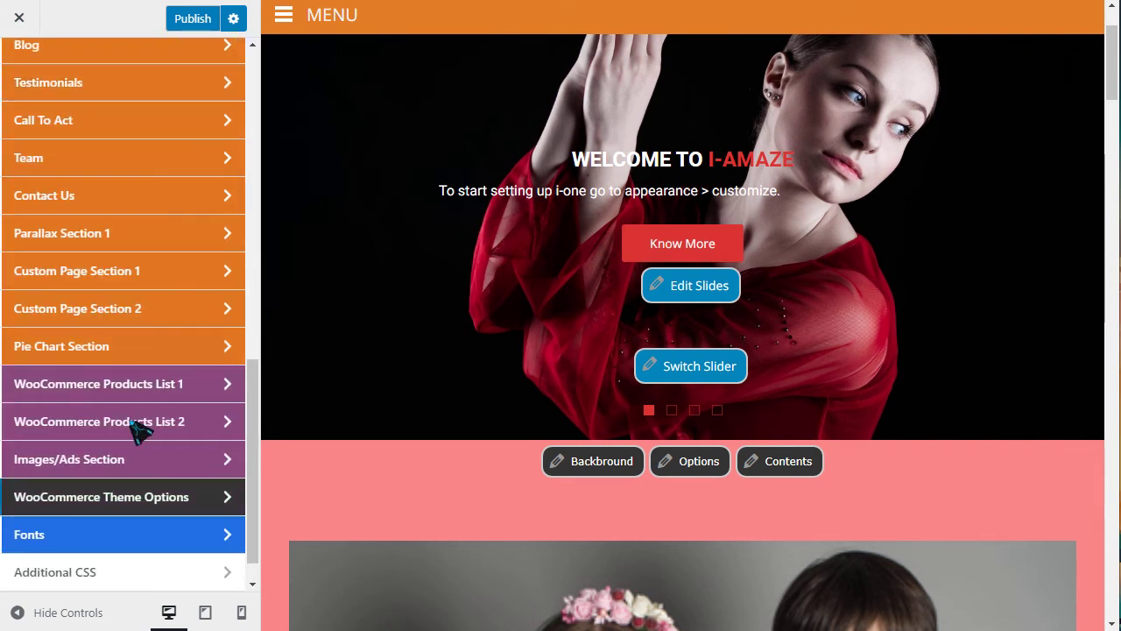
left_click(65, 464)
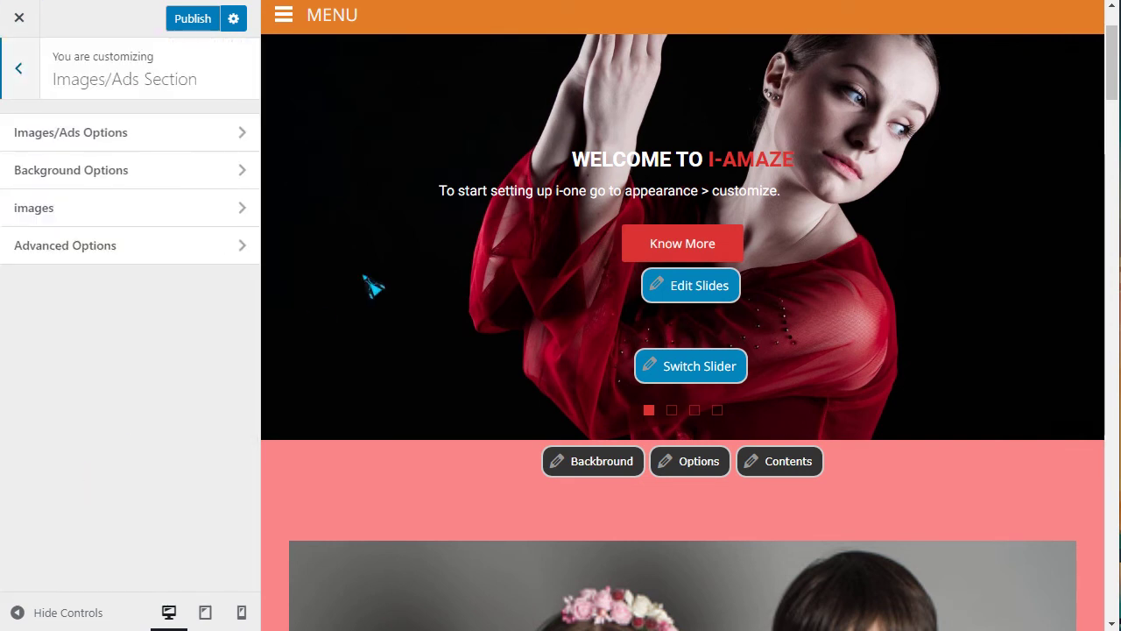
left_click(79, 140)
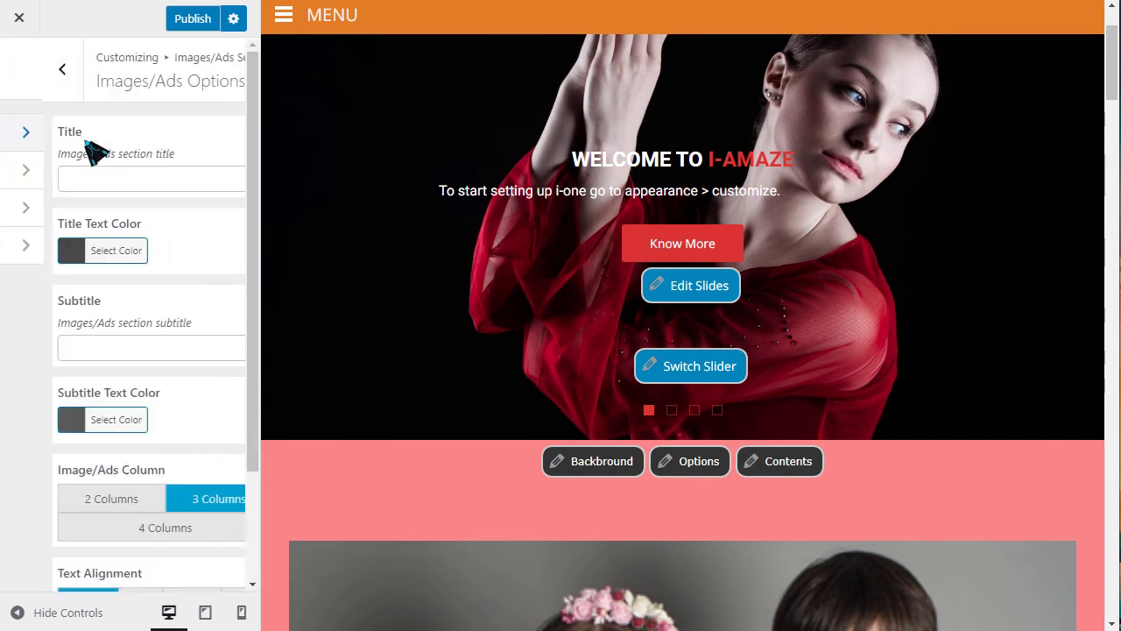
left_click(34, 77)
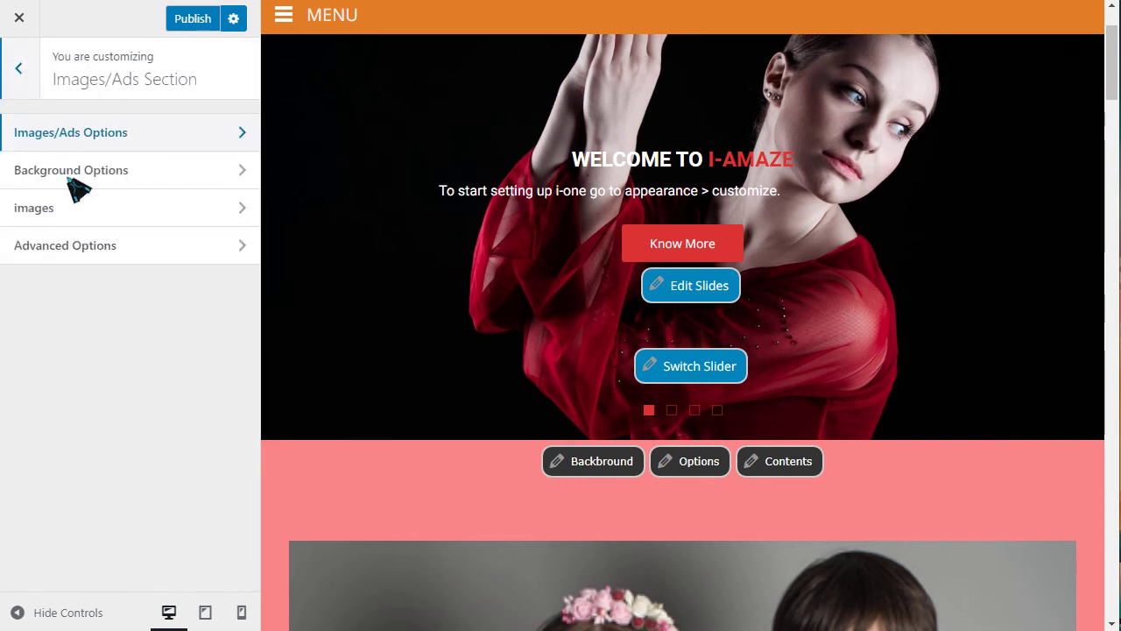
left_click(79, 171)
left_click(25, 95)
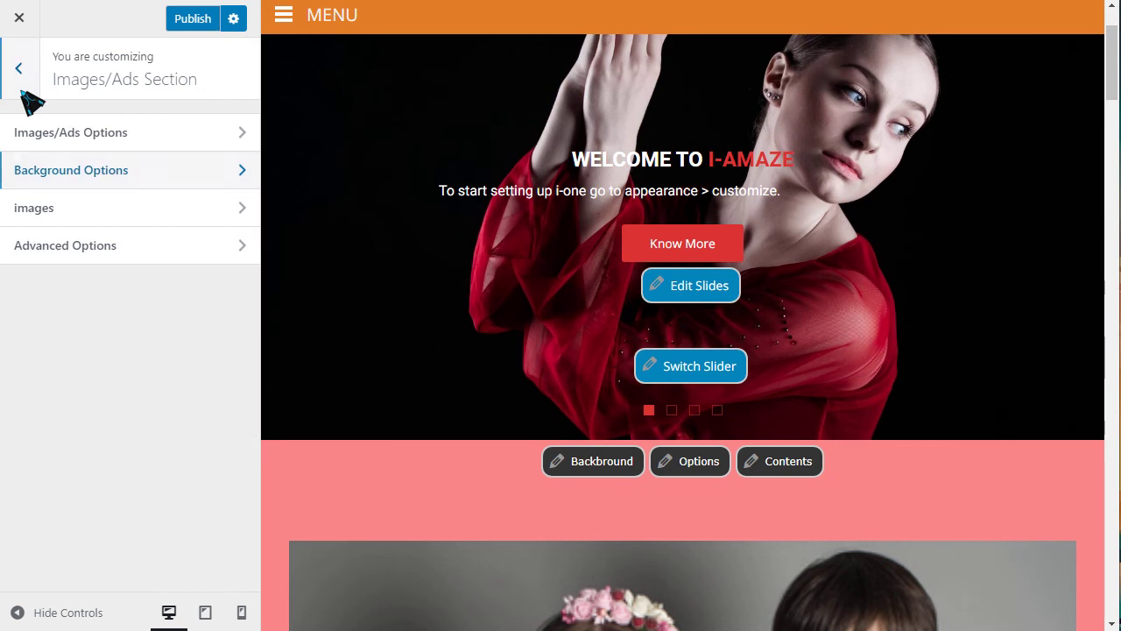
left_click(24, 93)
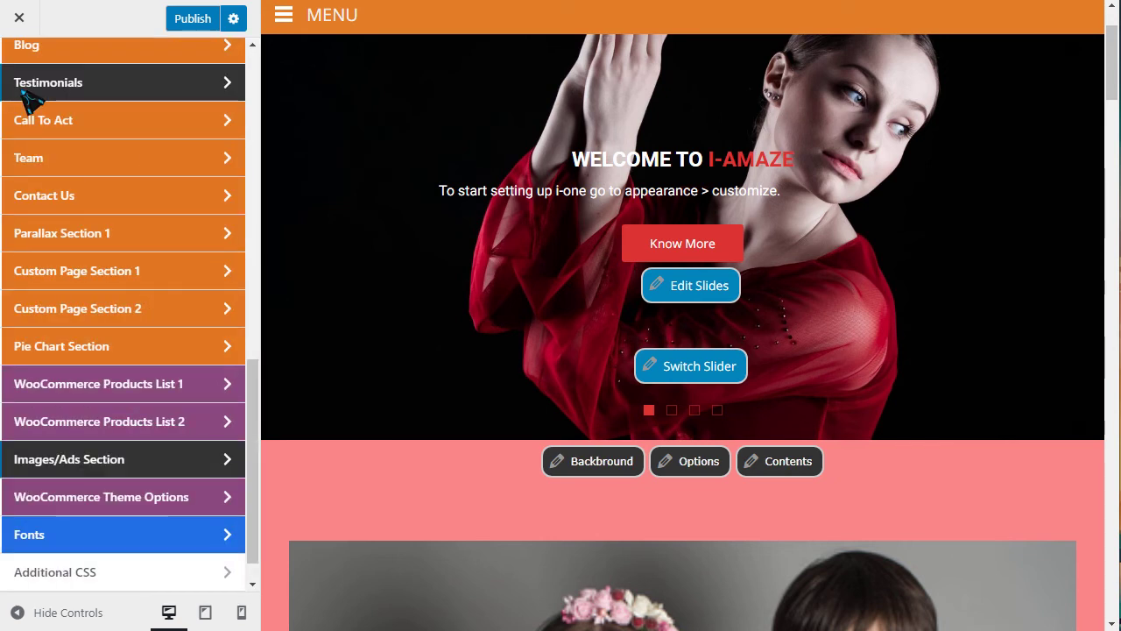
Check which option groups the Testimonials section offers and return to the main customizer list
scroll(71, 282, "up", 5)
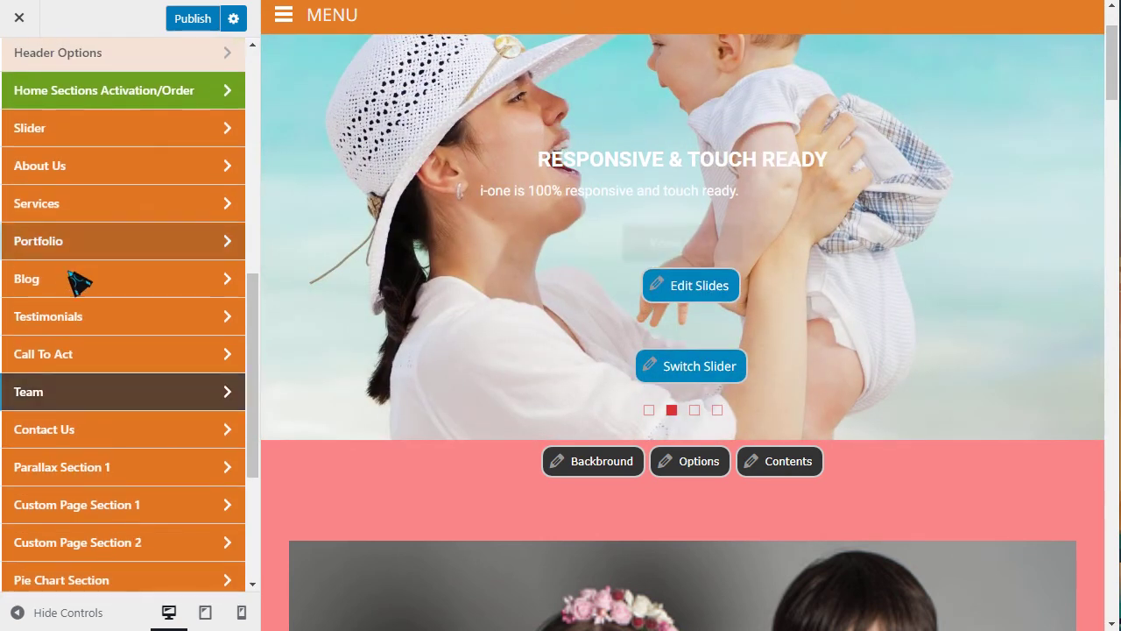
left_click(75, 317)
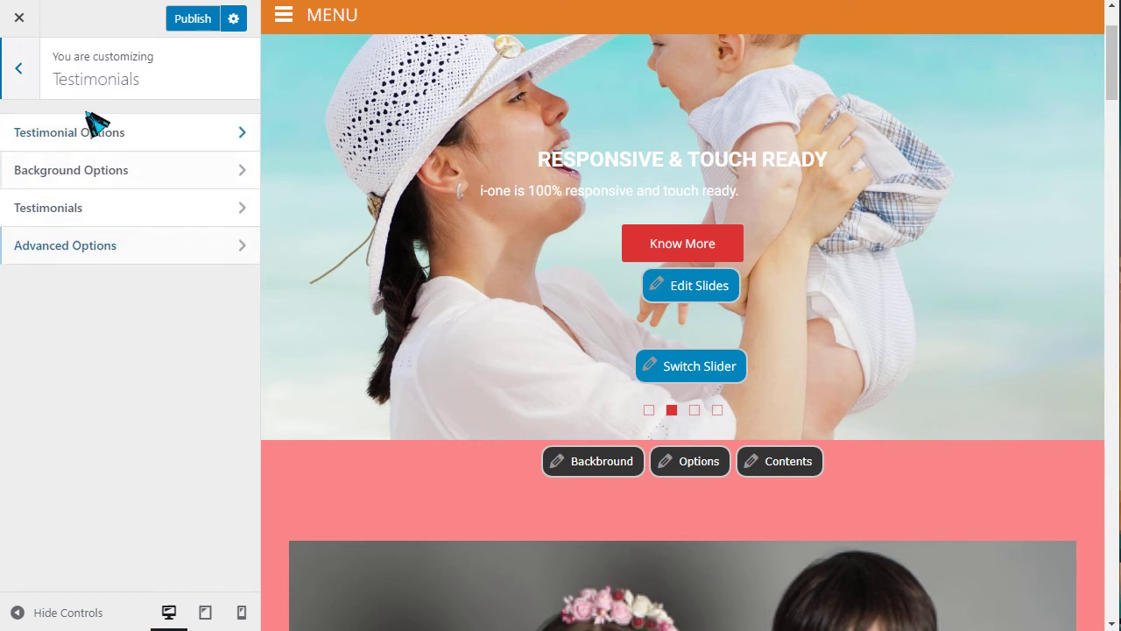
left_click(28, 70)
scroll(21, 135, "up", 10)
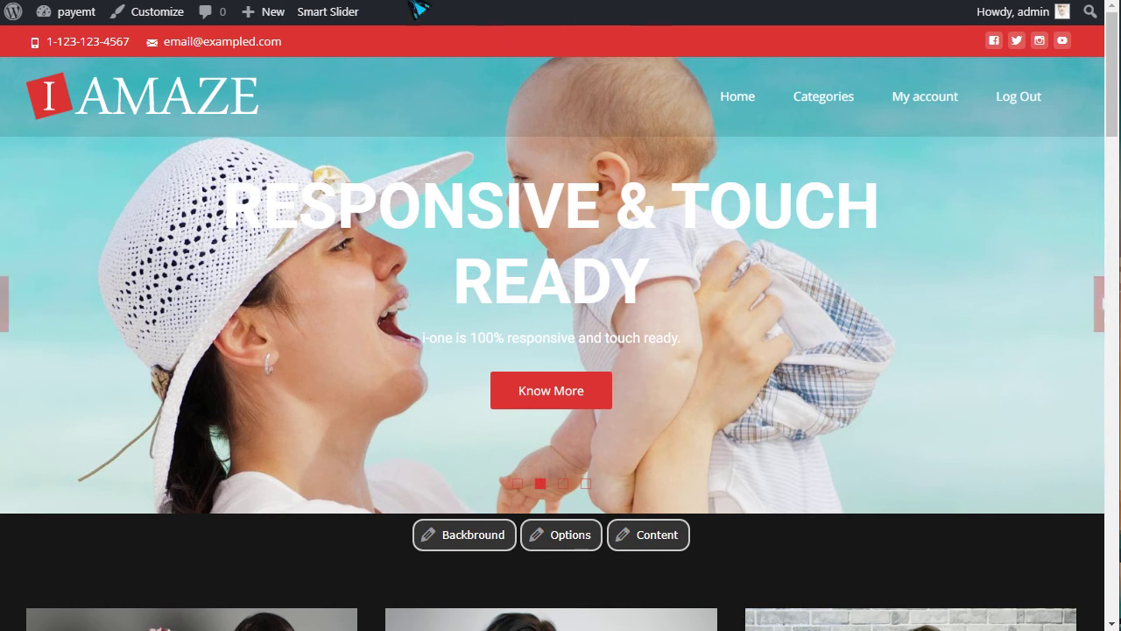
Look through the site's pages in the Pages list and examine the live home page
key("alt+Left")
mouse_move(85, 382)
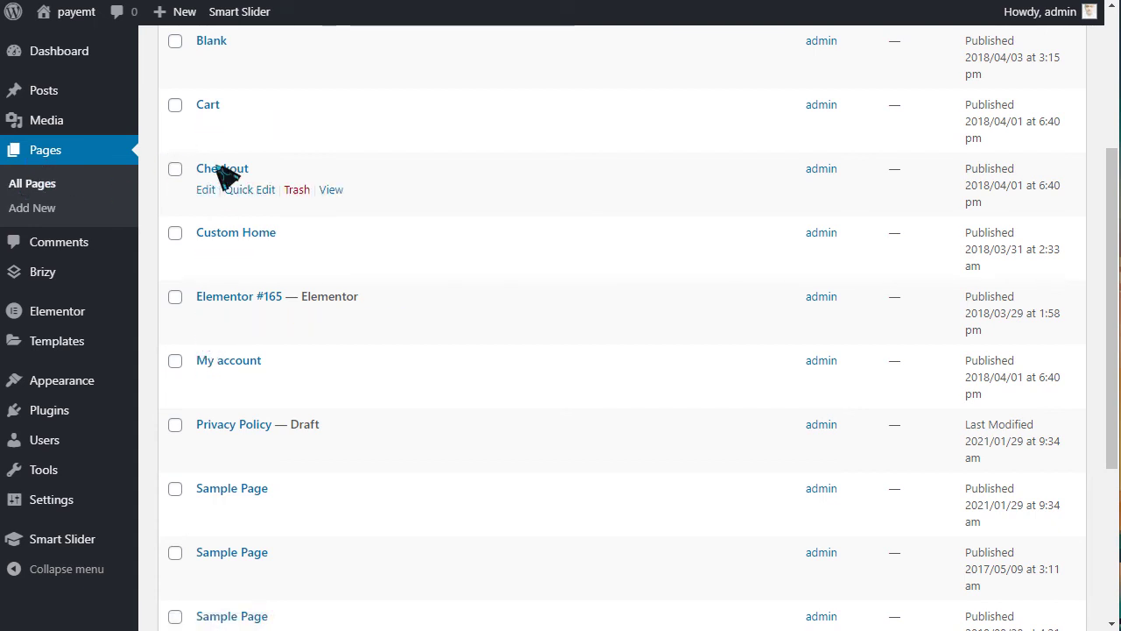
scroll(234, 235, "up", 1)
scroll(234, 235, "up", 1)
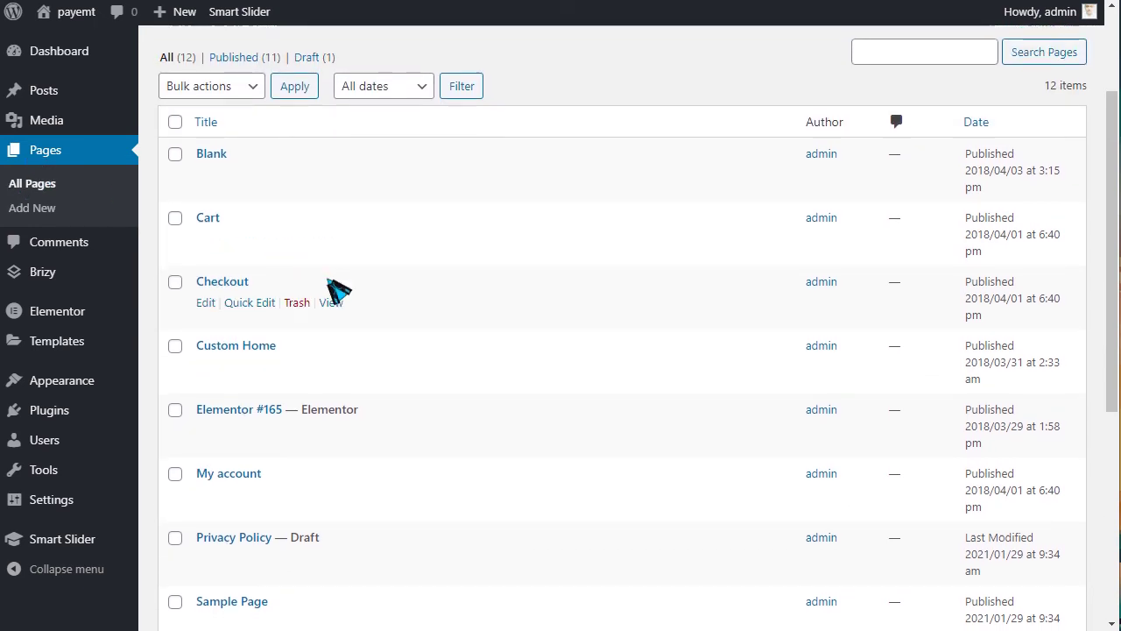
scroll(333, 290, "down", 1)
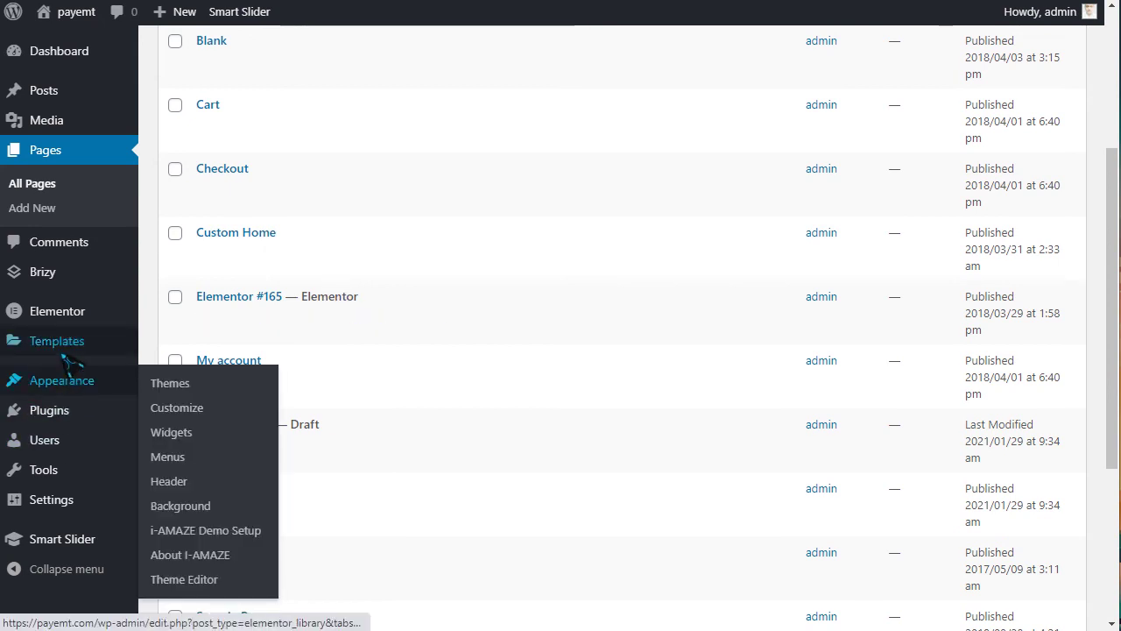
mouse_move(66, 419)
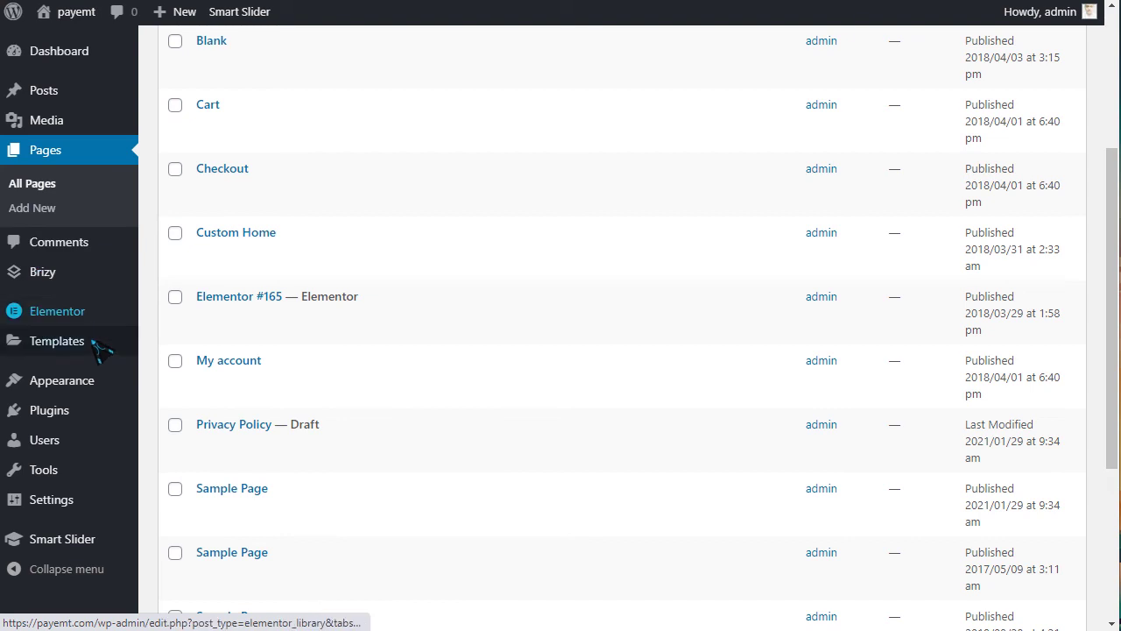
scroll(90, 399, "up", 1)
mouse_move(139, 285)
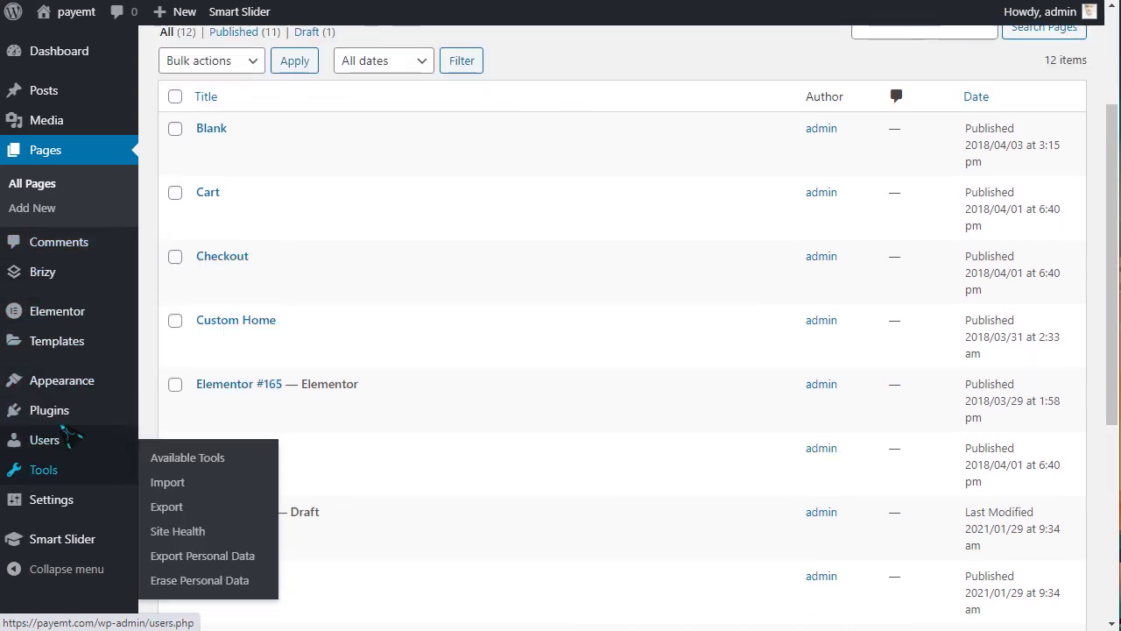
mouse_move(41, 376)
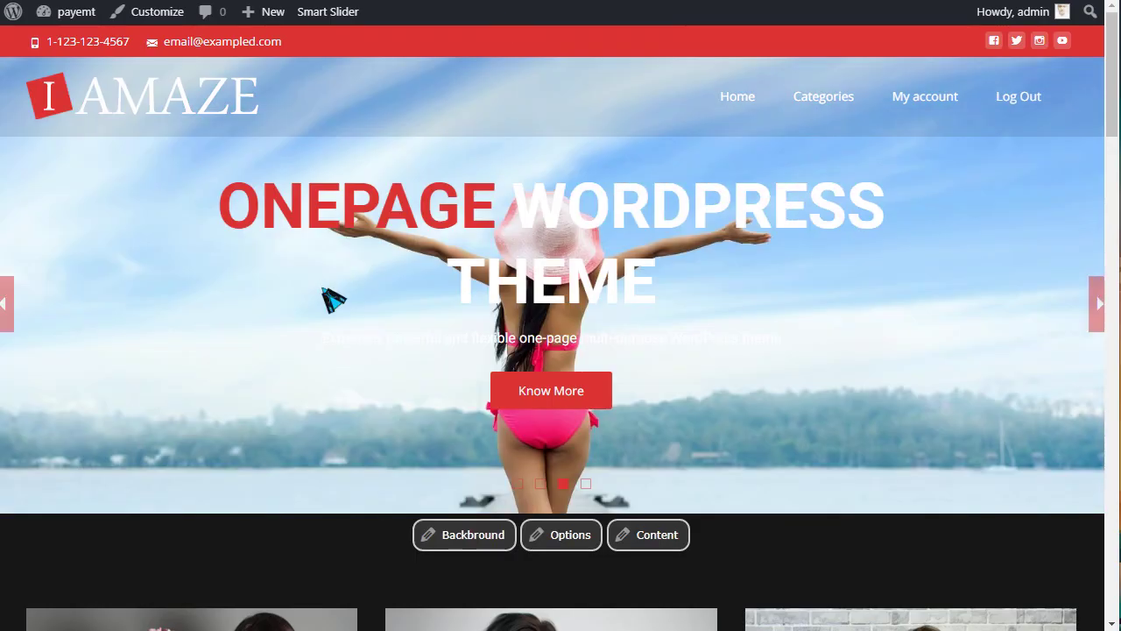
scroll(333, 298, "down", 10)
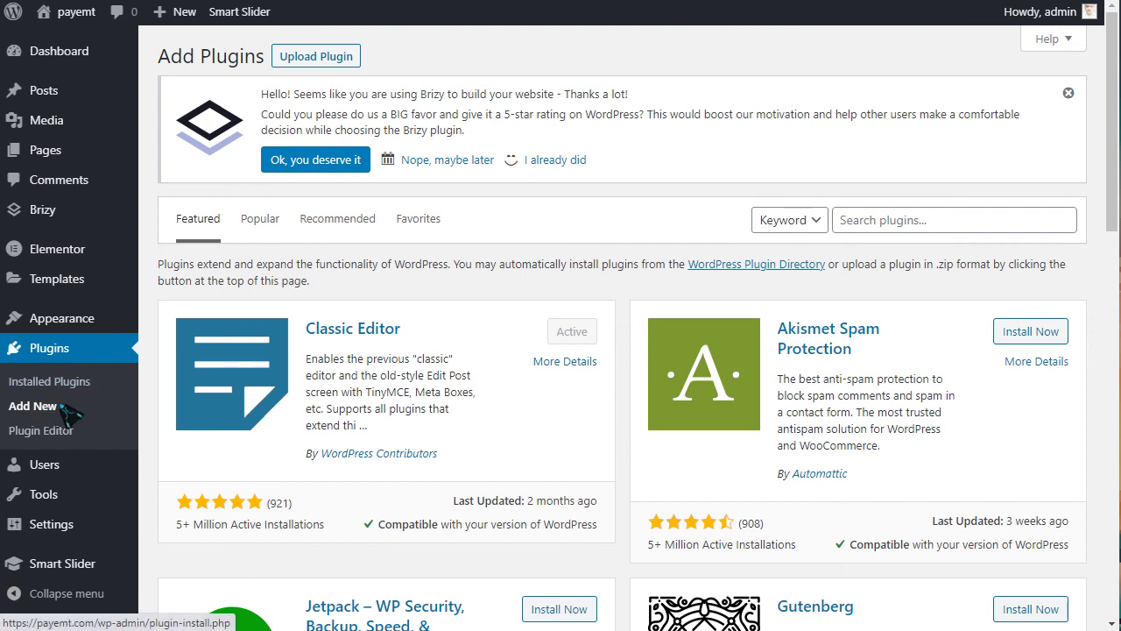
Search the plugin directory for WooCommerce, and install and activate the WooCommerce plugin by Automattic
right_click(857, 228)
left_click(907, 351)
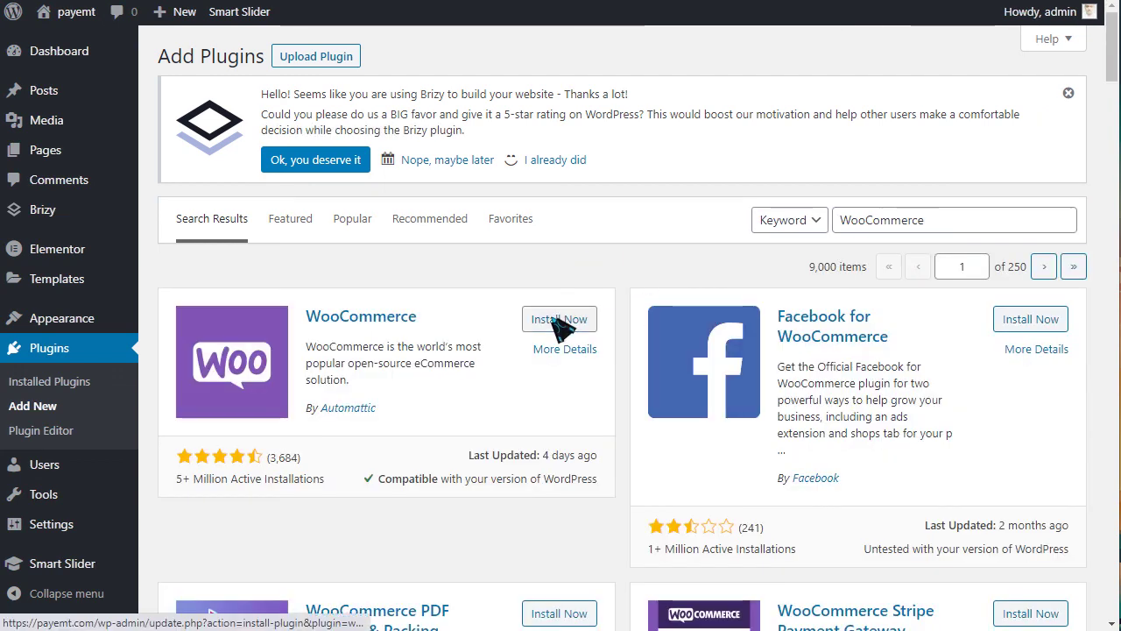
left_click(559, 320)
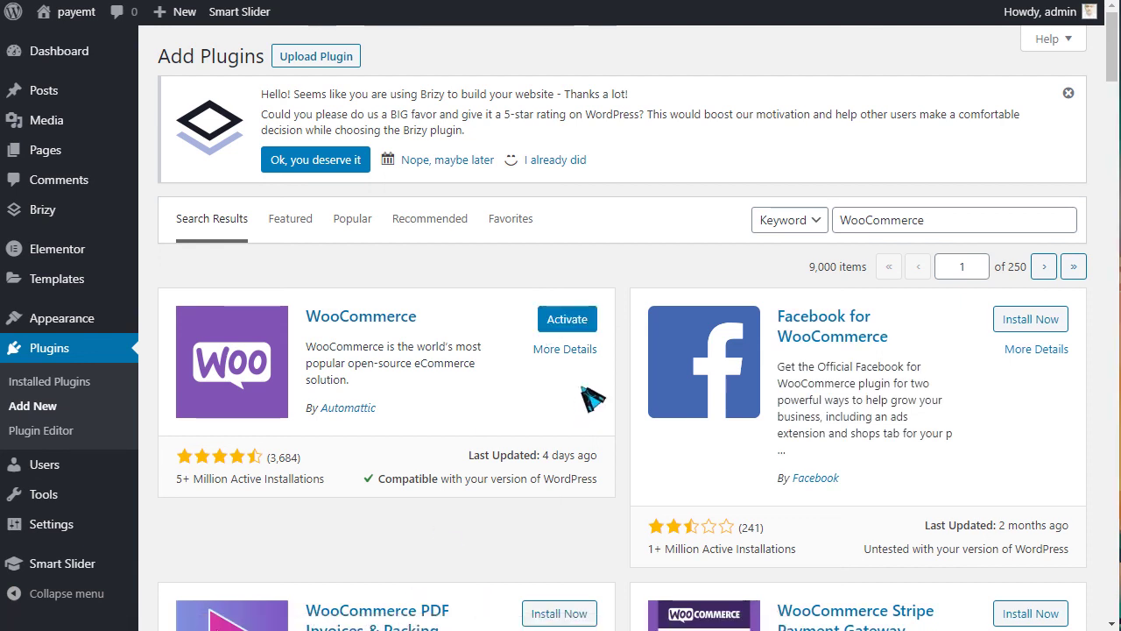
left_click(578, 331)
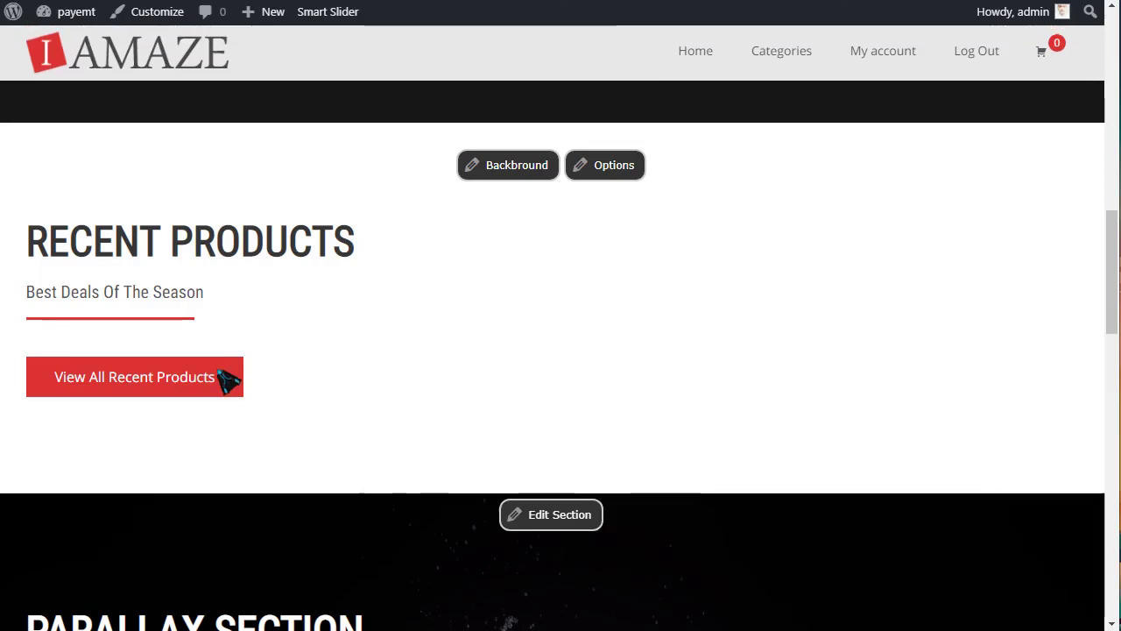
Check the Recent Products and New Arrival sections on the live home page with WooCommerce active
scroll(266, 382, "down", 8)
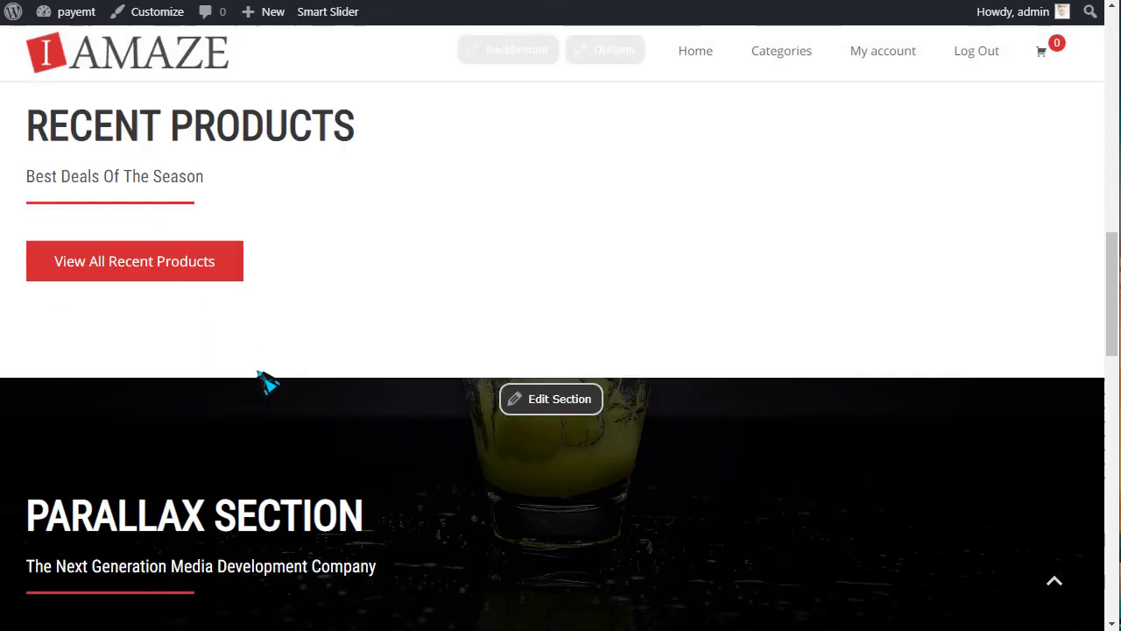
scroll(286, 371, "down", 2)
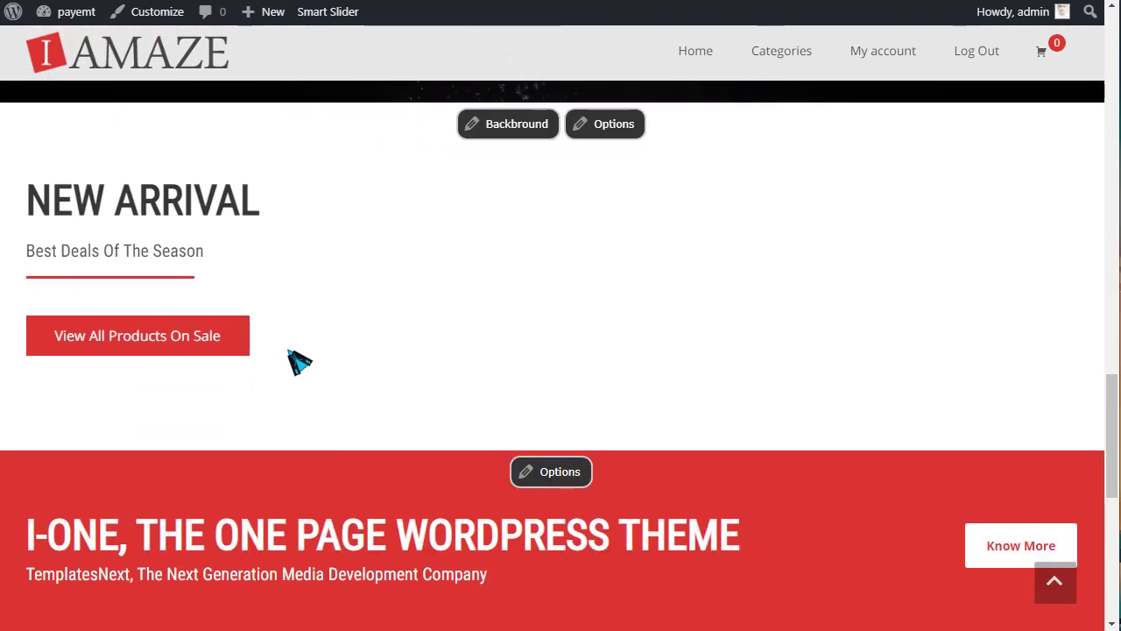